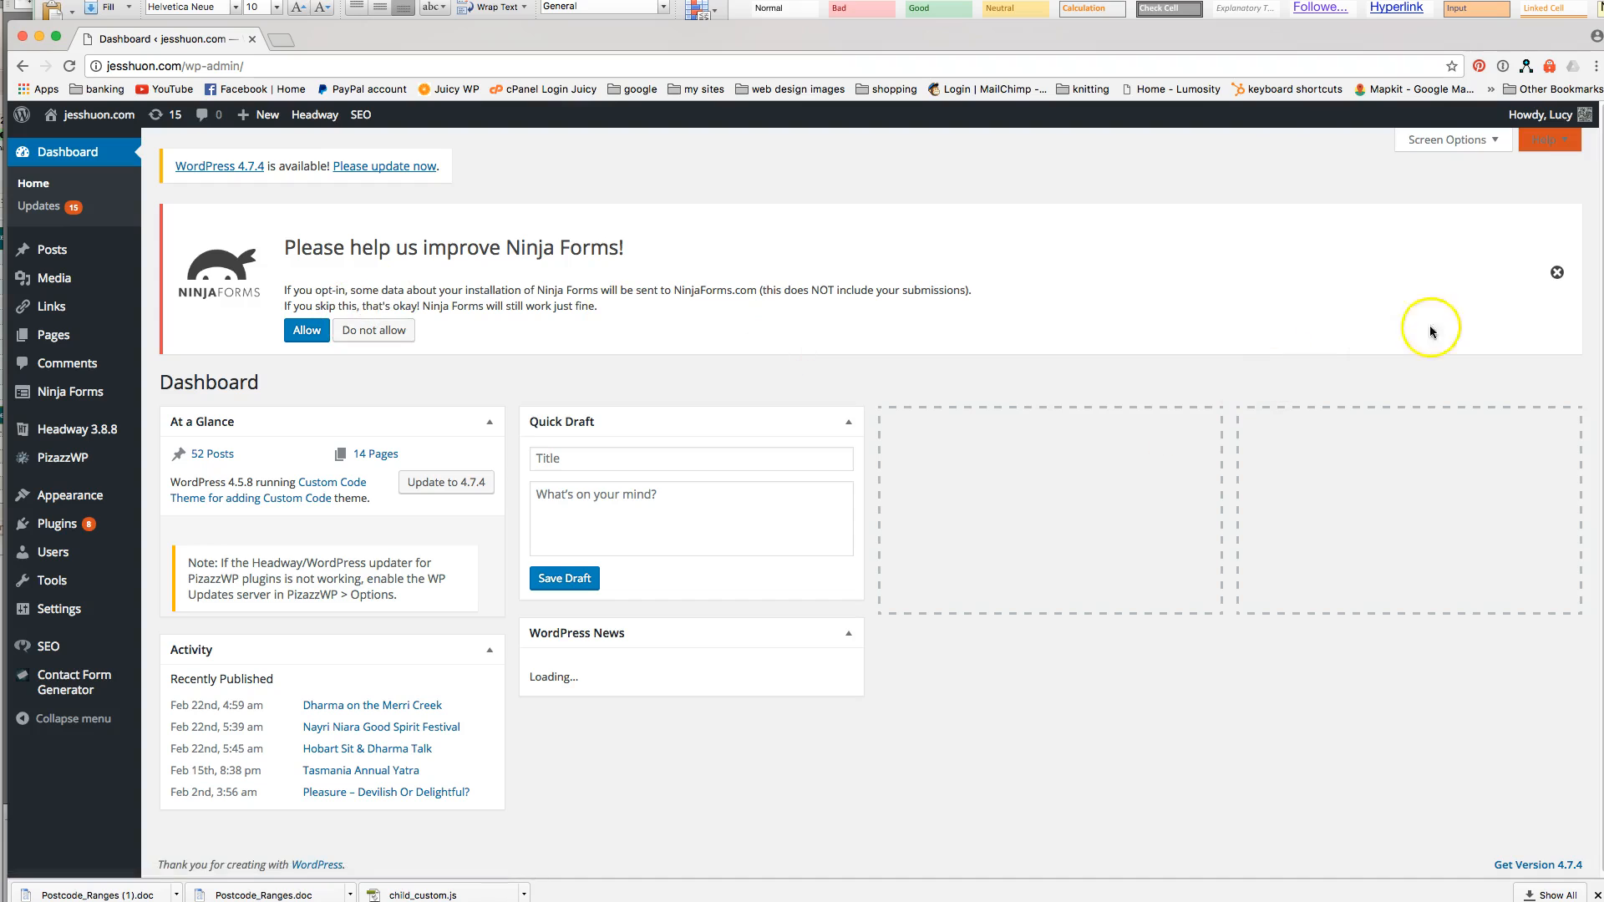
Dismiss the Ninja Forms opt-in notice on the Dashboard and bring up the Posts menu choices.
{"action": "left_click", "coordinate": [1552, 269]}
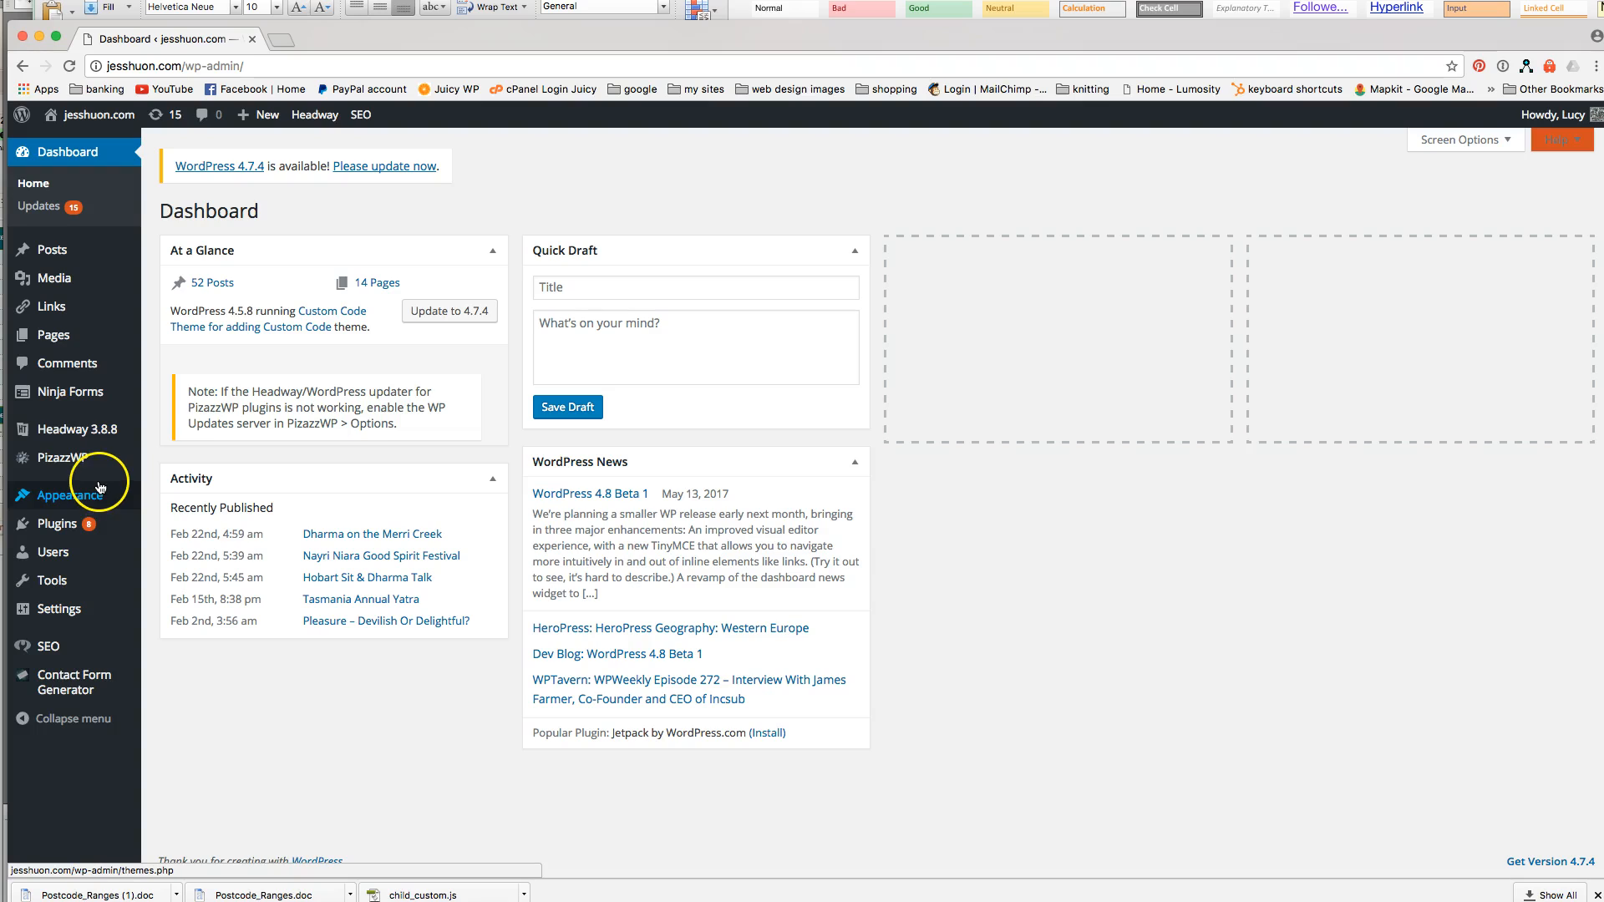
{"action": "mouse_move", "coordinate": [71, 341]}
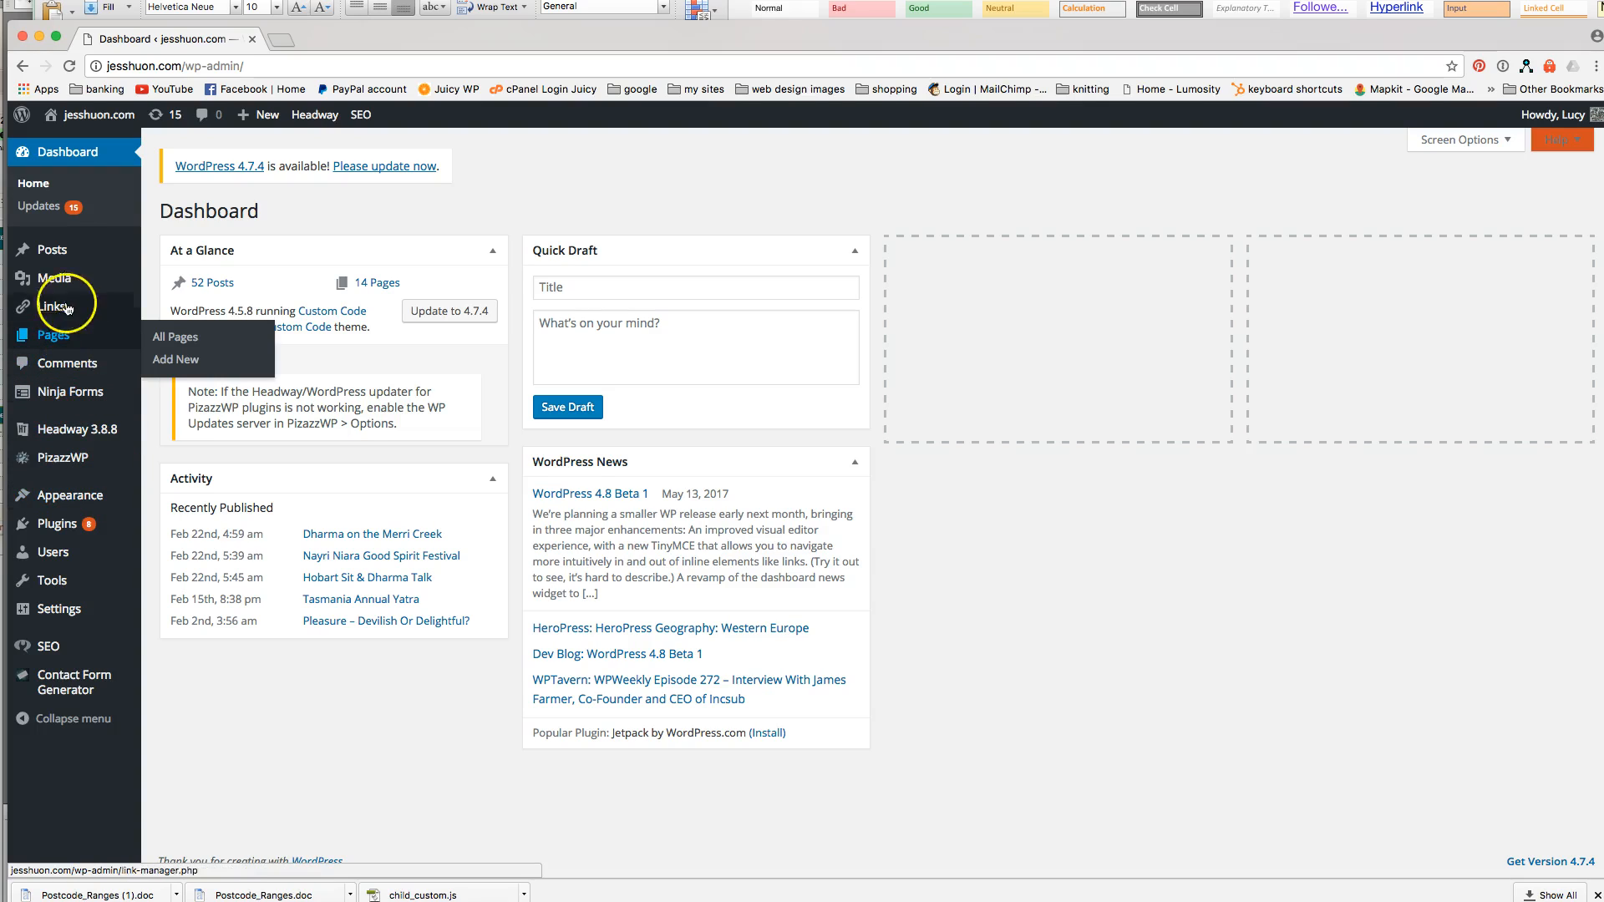
{"action": "left_click", "coordinate": [61, 260]}
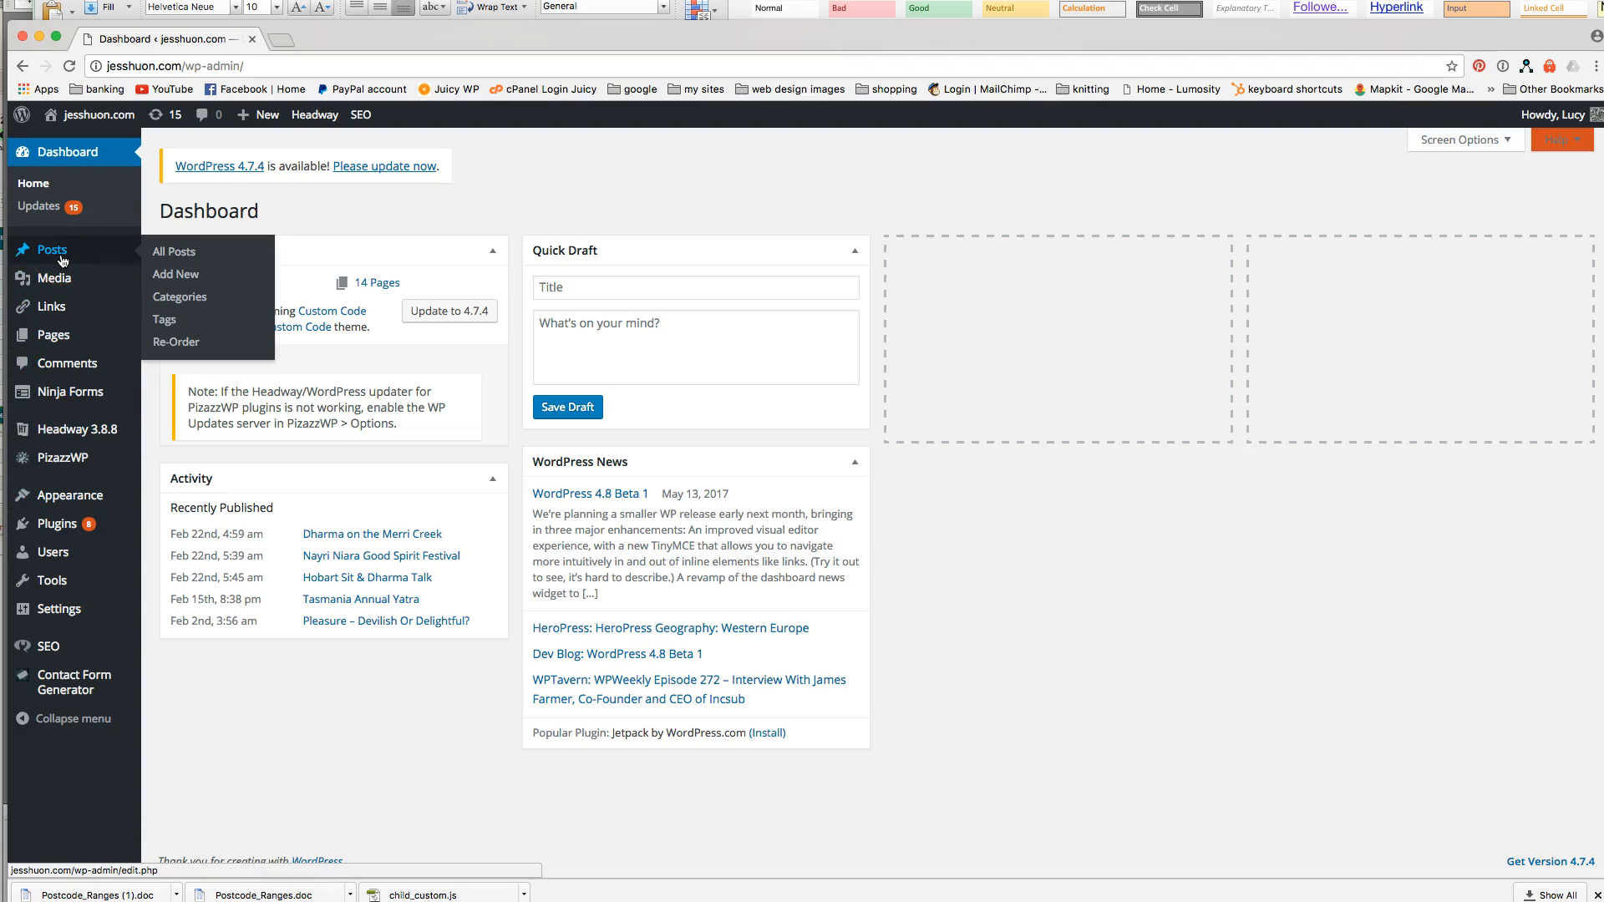
Load jesshuon.com in a new browser tab, then return to the admin's Pages menu.
{"action": "left_click", "coordinate": [282, 44]}
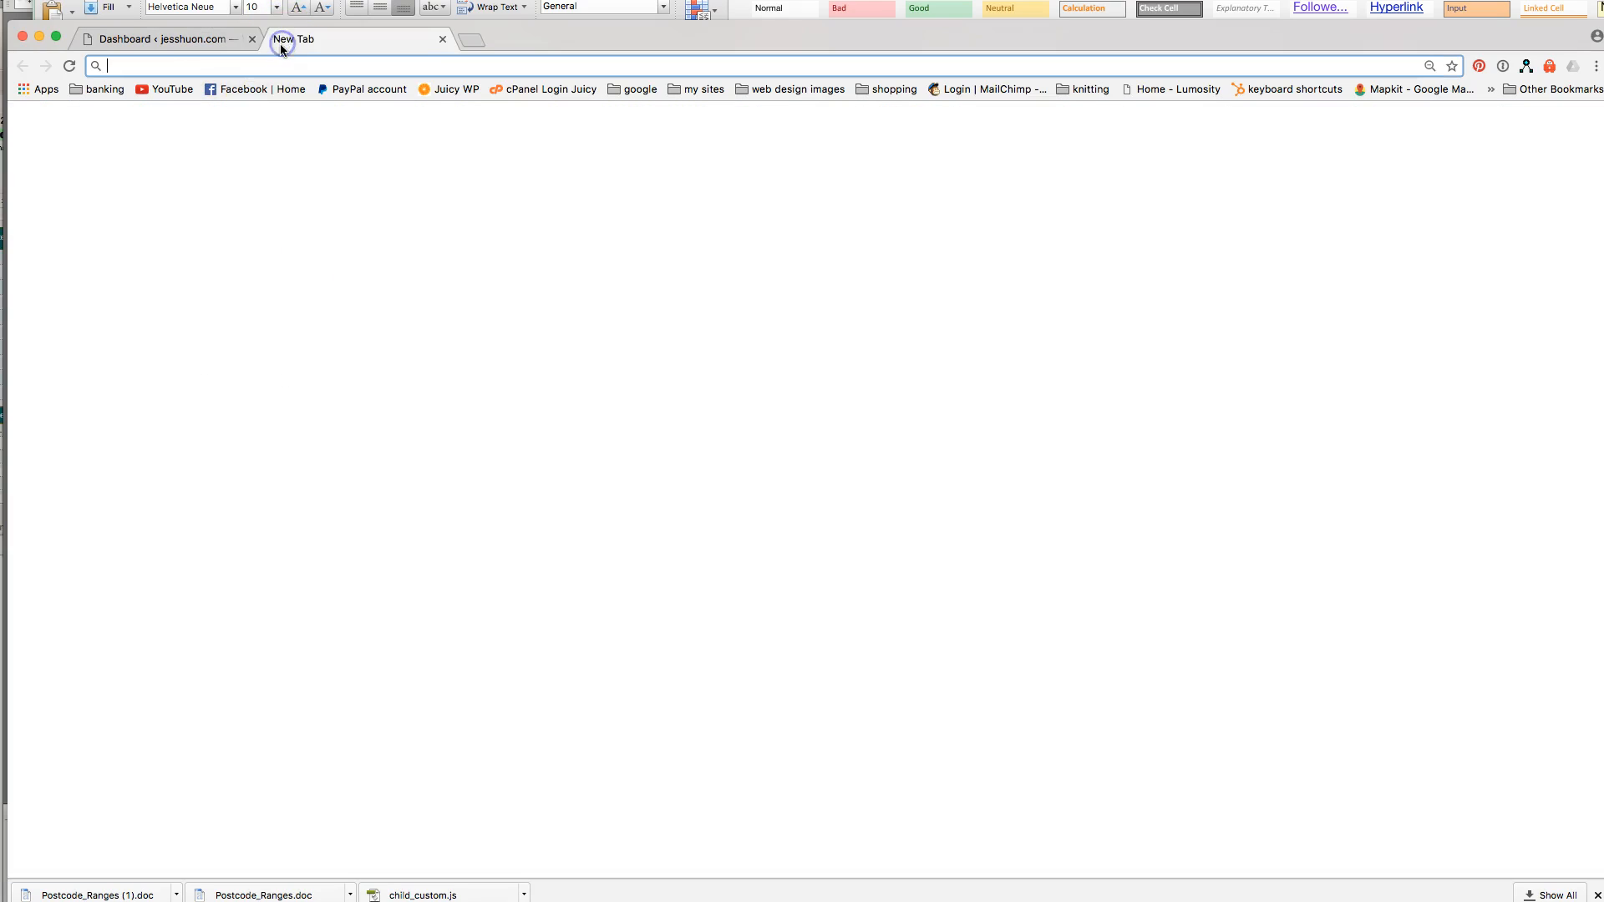
{"action": "type", "text": "jesshuon.com"}
{"action": "key", "text": "Return"}
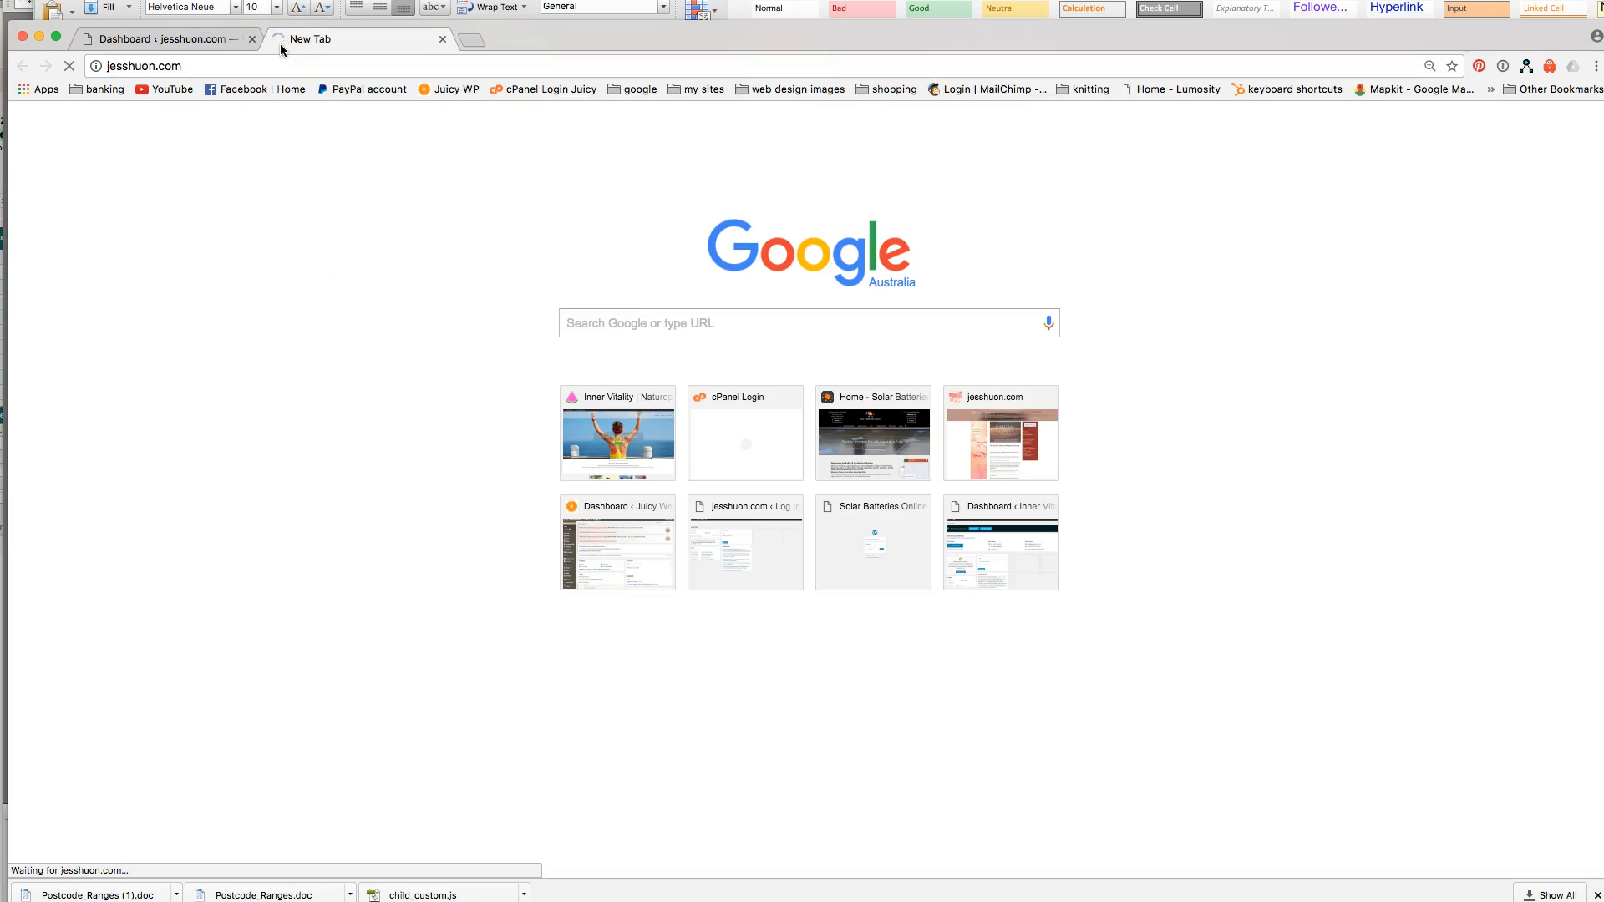
{"action": "left_click", "coordinate": [380, 233]}
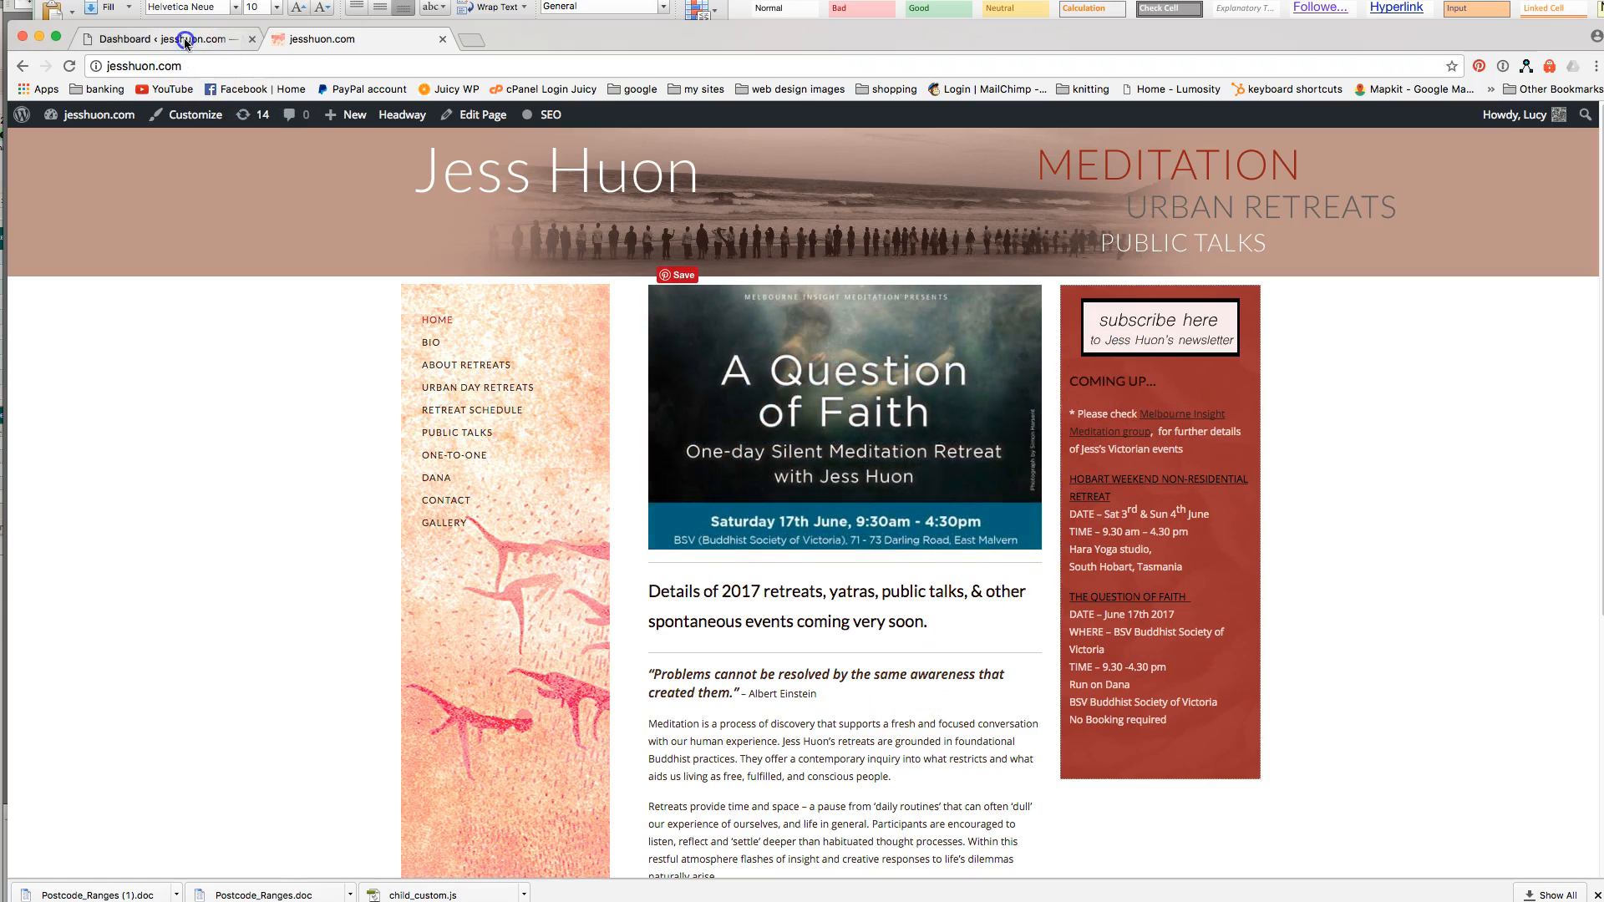
{"action": "left_click", "coordinate": [185, 39]}
{"action": "mouse_move", "coordinate": [53, 335]}
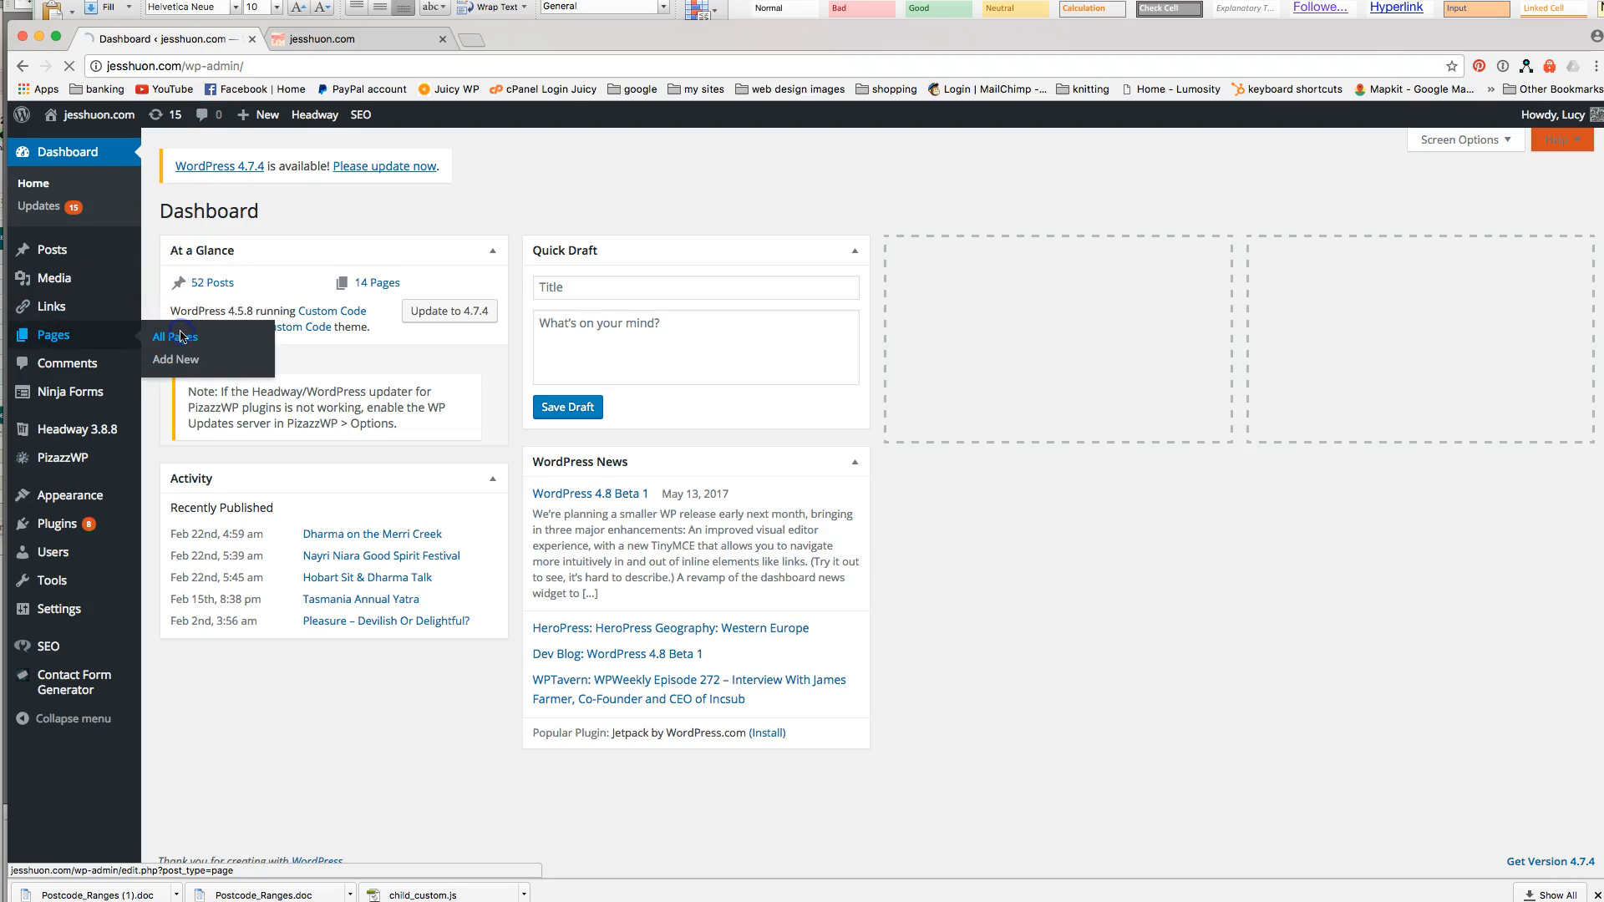
Trash the bookings-test page, leaving 13 pages, then view the live home page.
{"action": "mouse_move", "coordinate": [330, 114]}
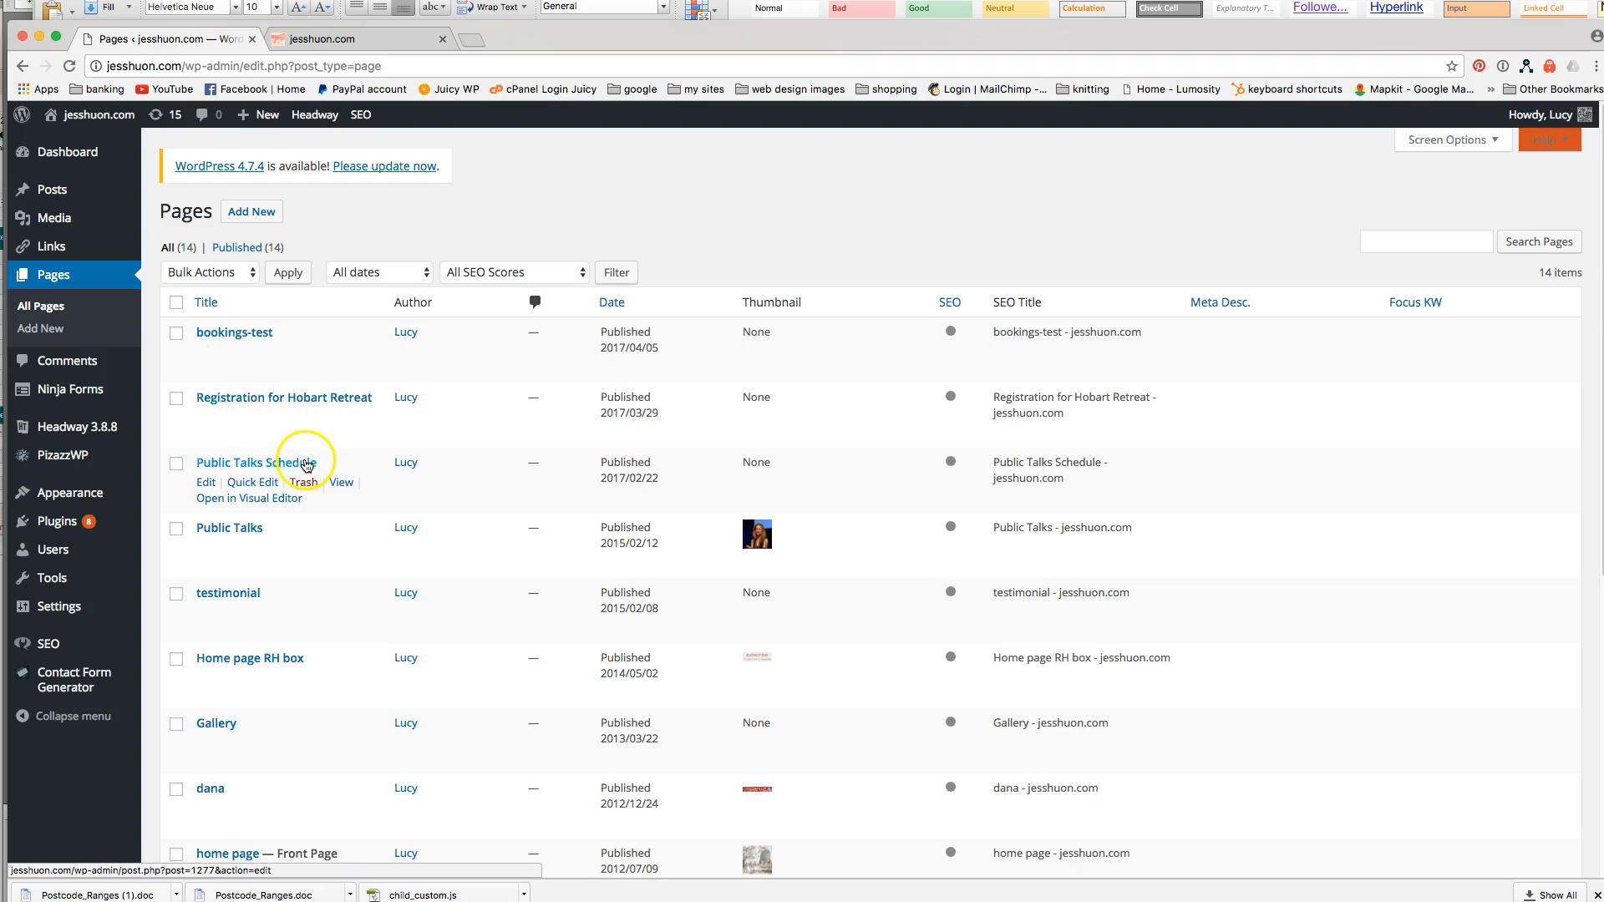
{"action": "scroll", "coordinate": [306, 465], "scroll_direction": "down", "scroll_amount": 2}
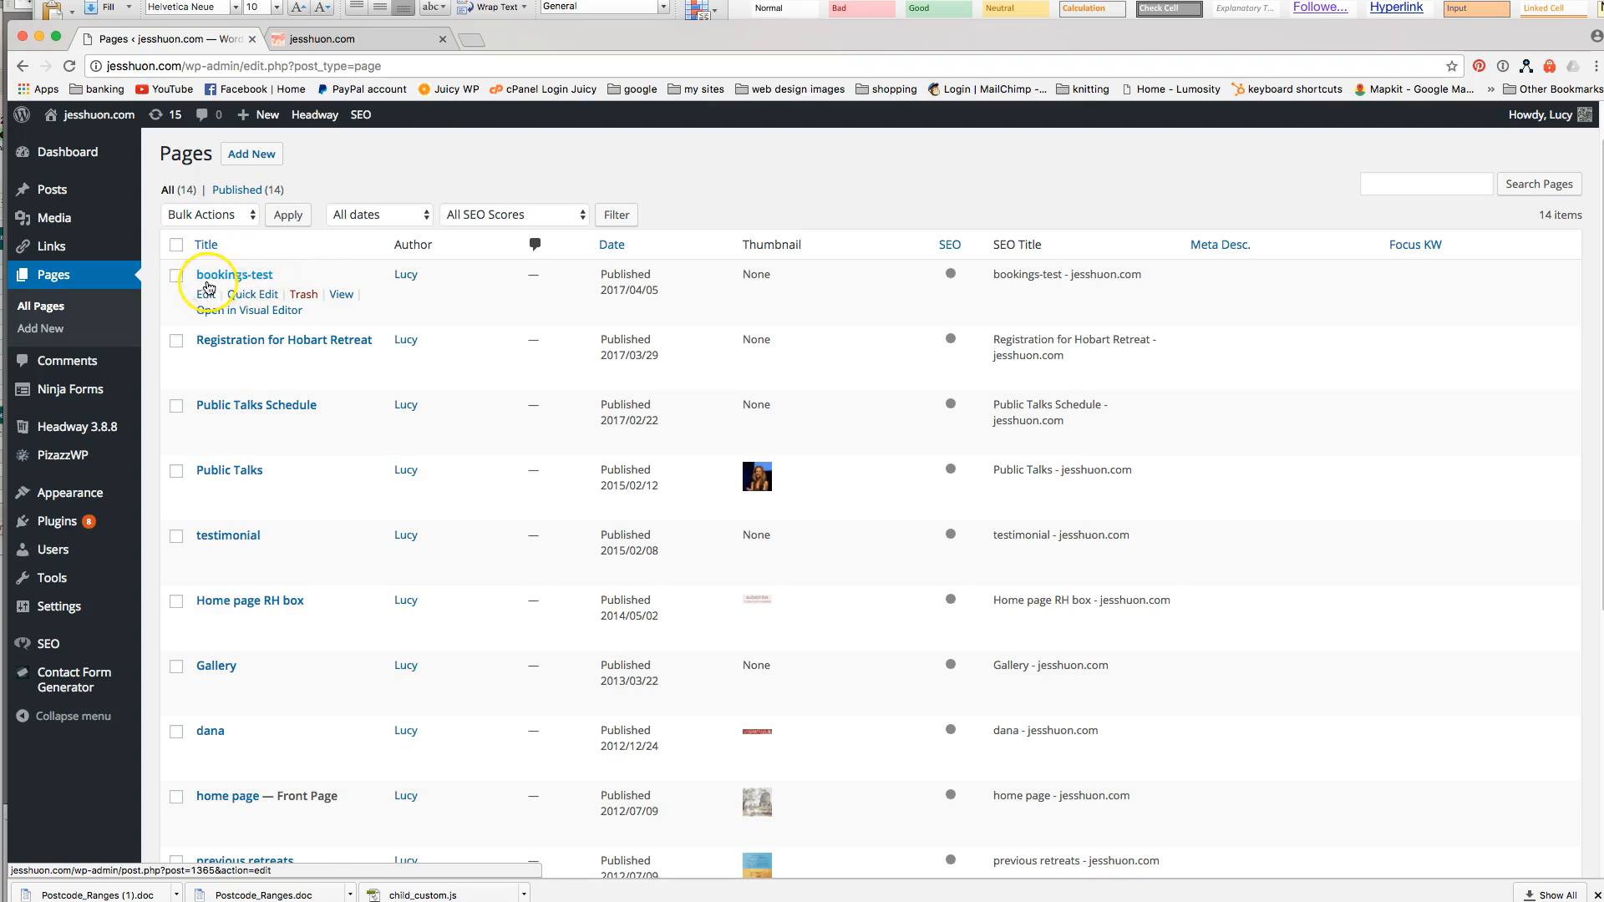
{"action": "left_click", "coordinate": [302, 295]}
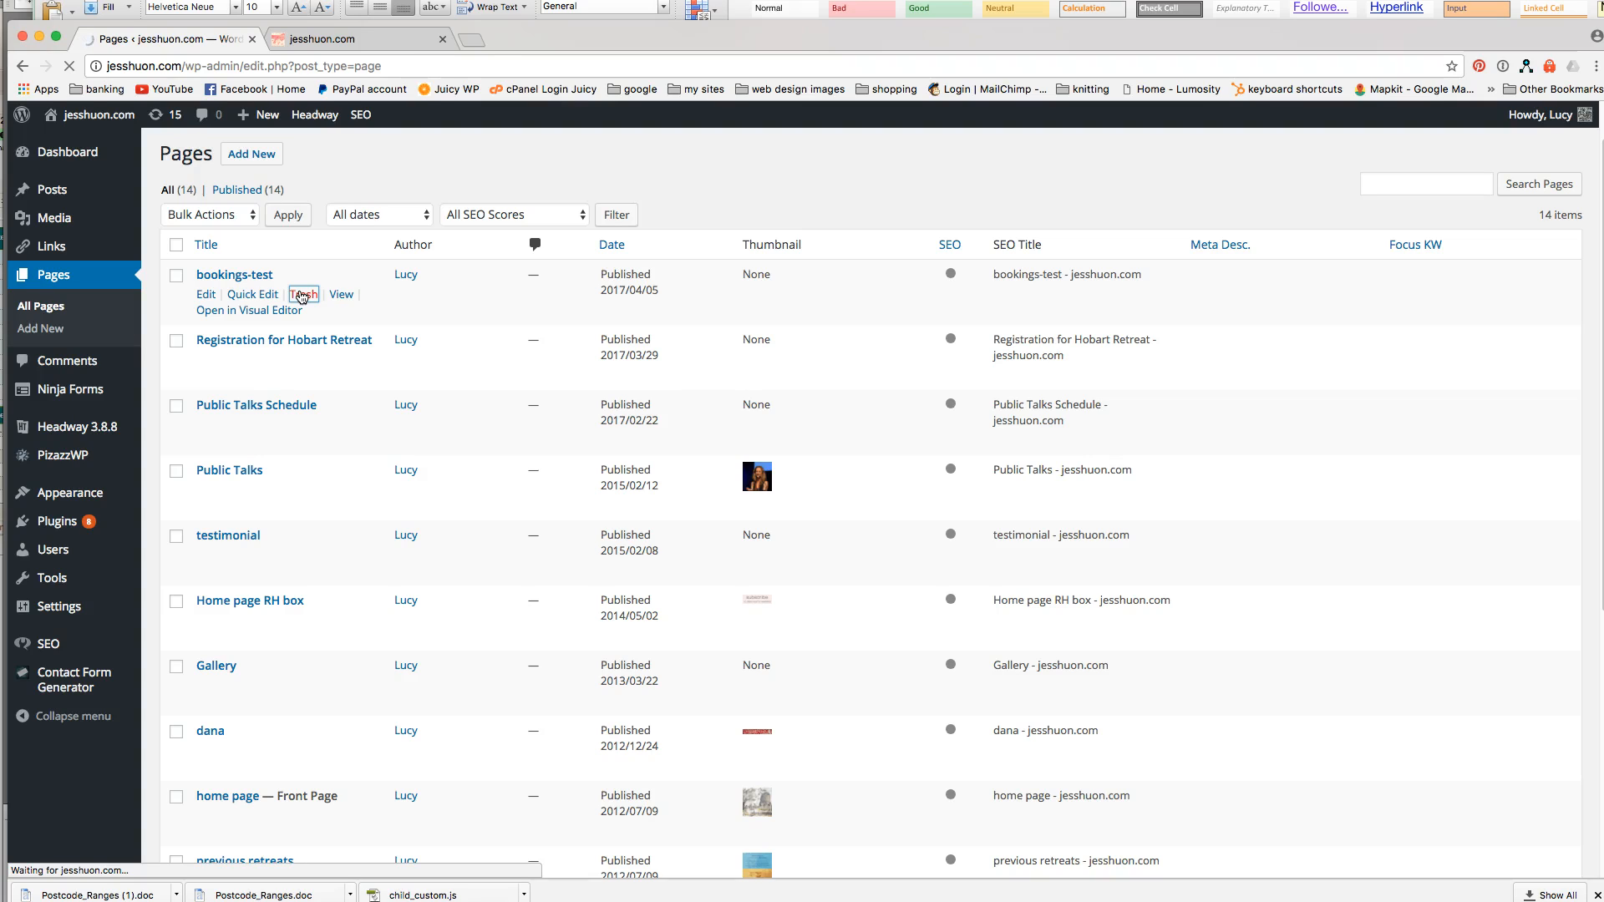
{"action": "scroll", "coordinate": [305, 350], "scroll_direction": "down", "scroll_amount": 2}
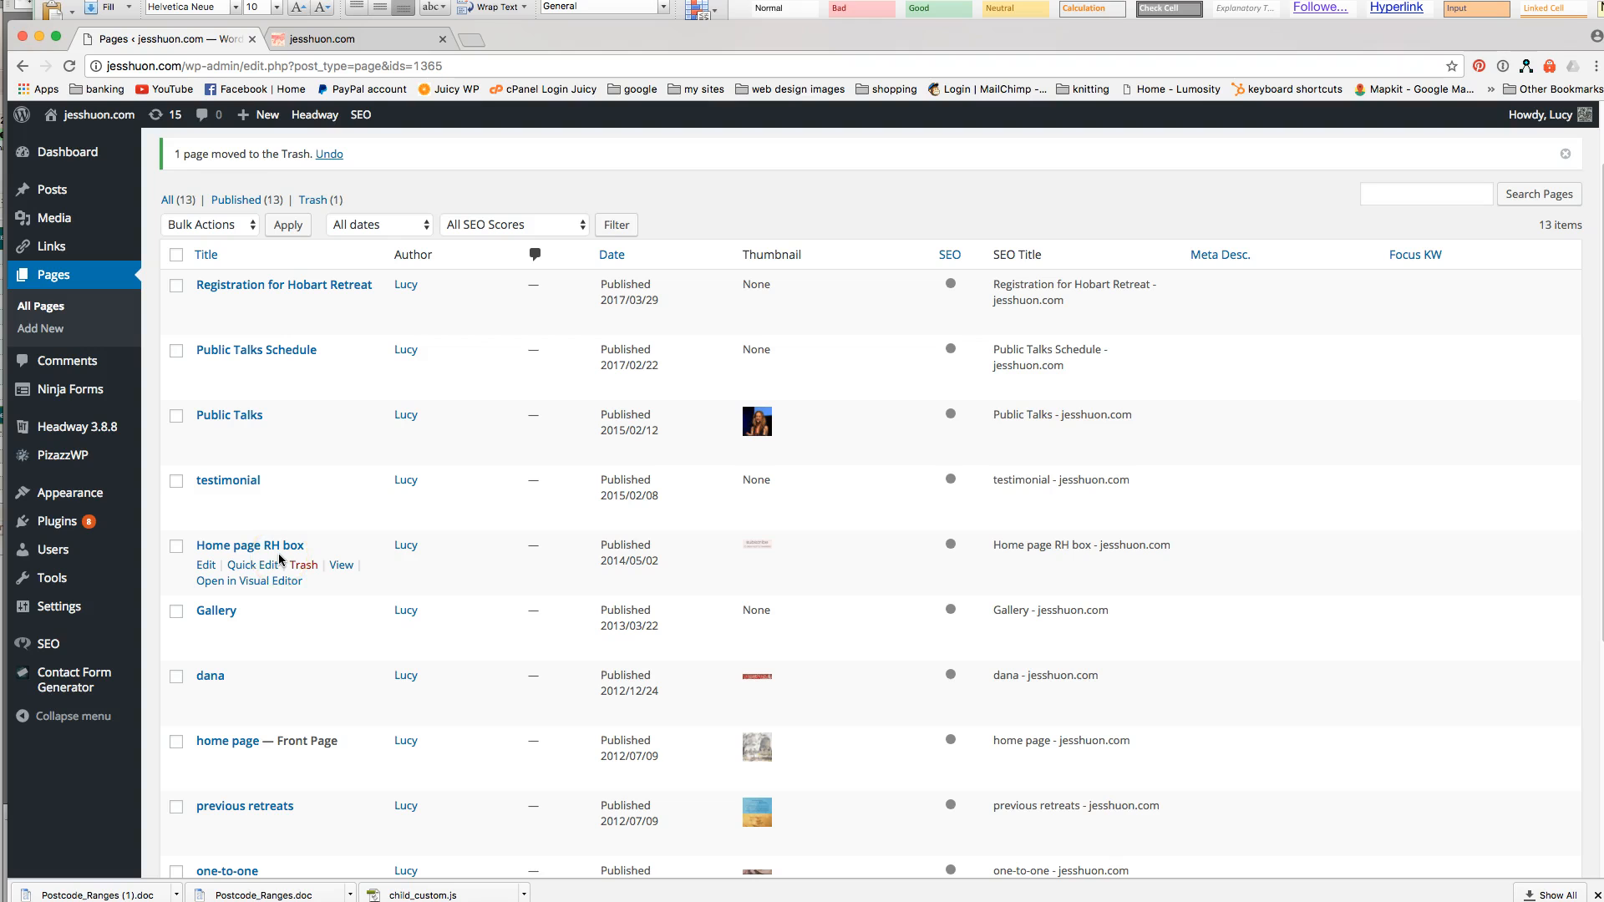
{"action": "left_click", "coordinate": [356, 38]}
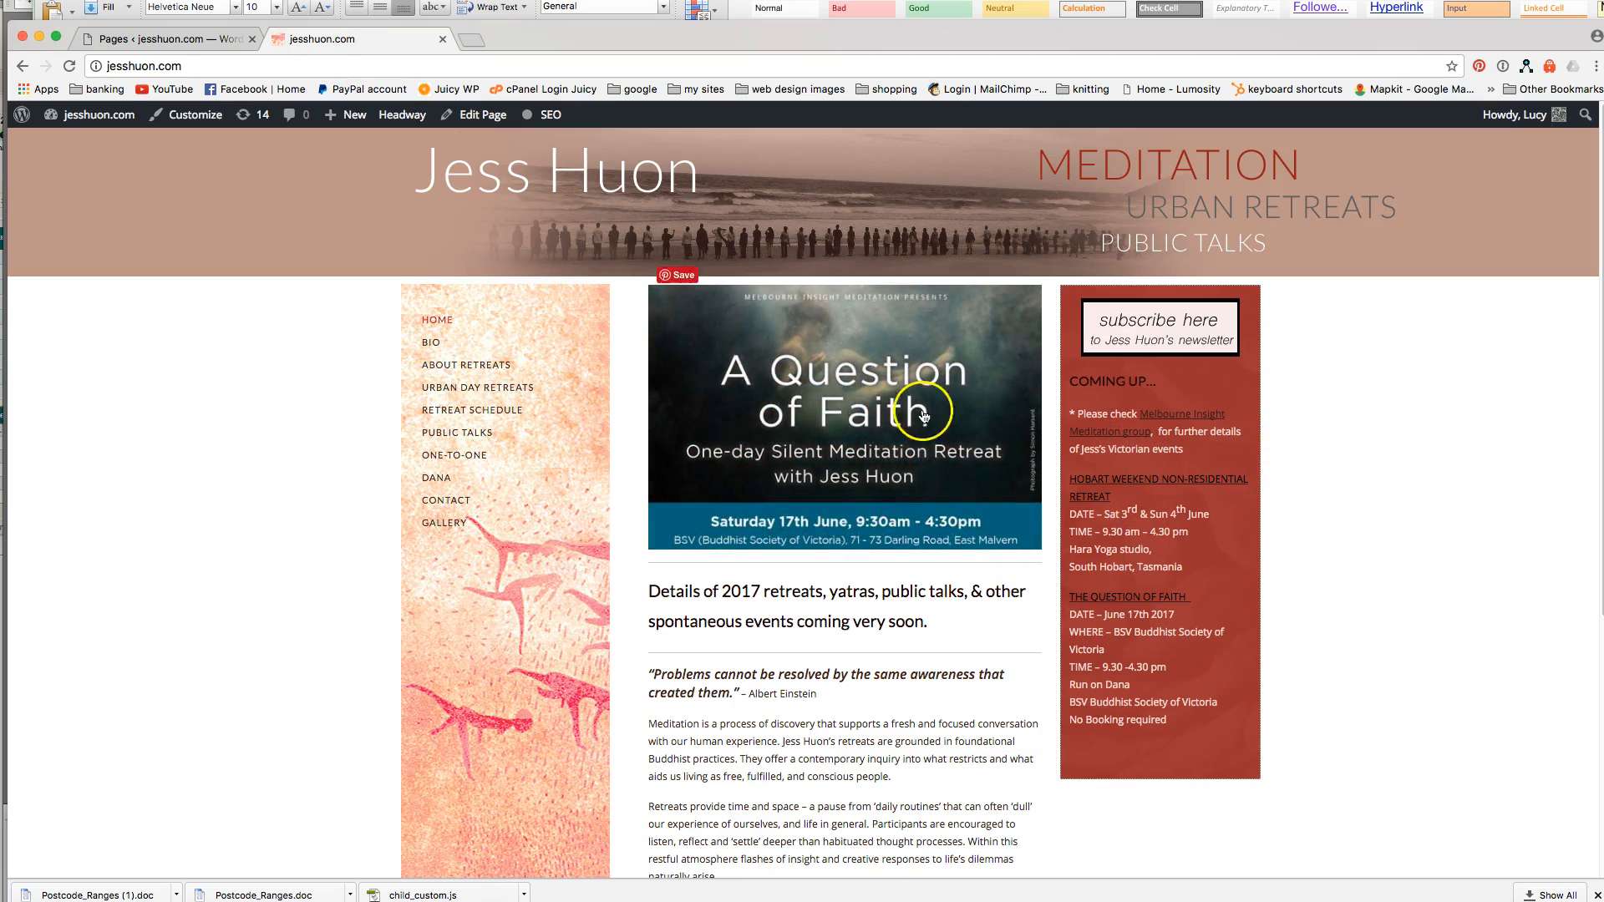
Compare the home page's 2017 retreats heading, quote and body text in the editor with the live site.
{"action": "left_click", "coordinate": [176, 38]}
{"action": "scroll", "coordinate": [350, 501], "scroll_direction": "down", "scroll_amount": 2}
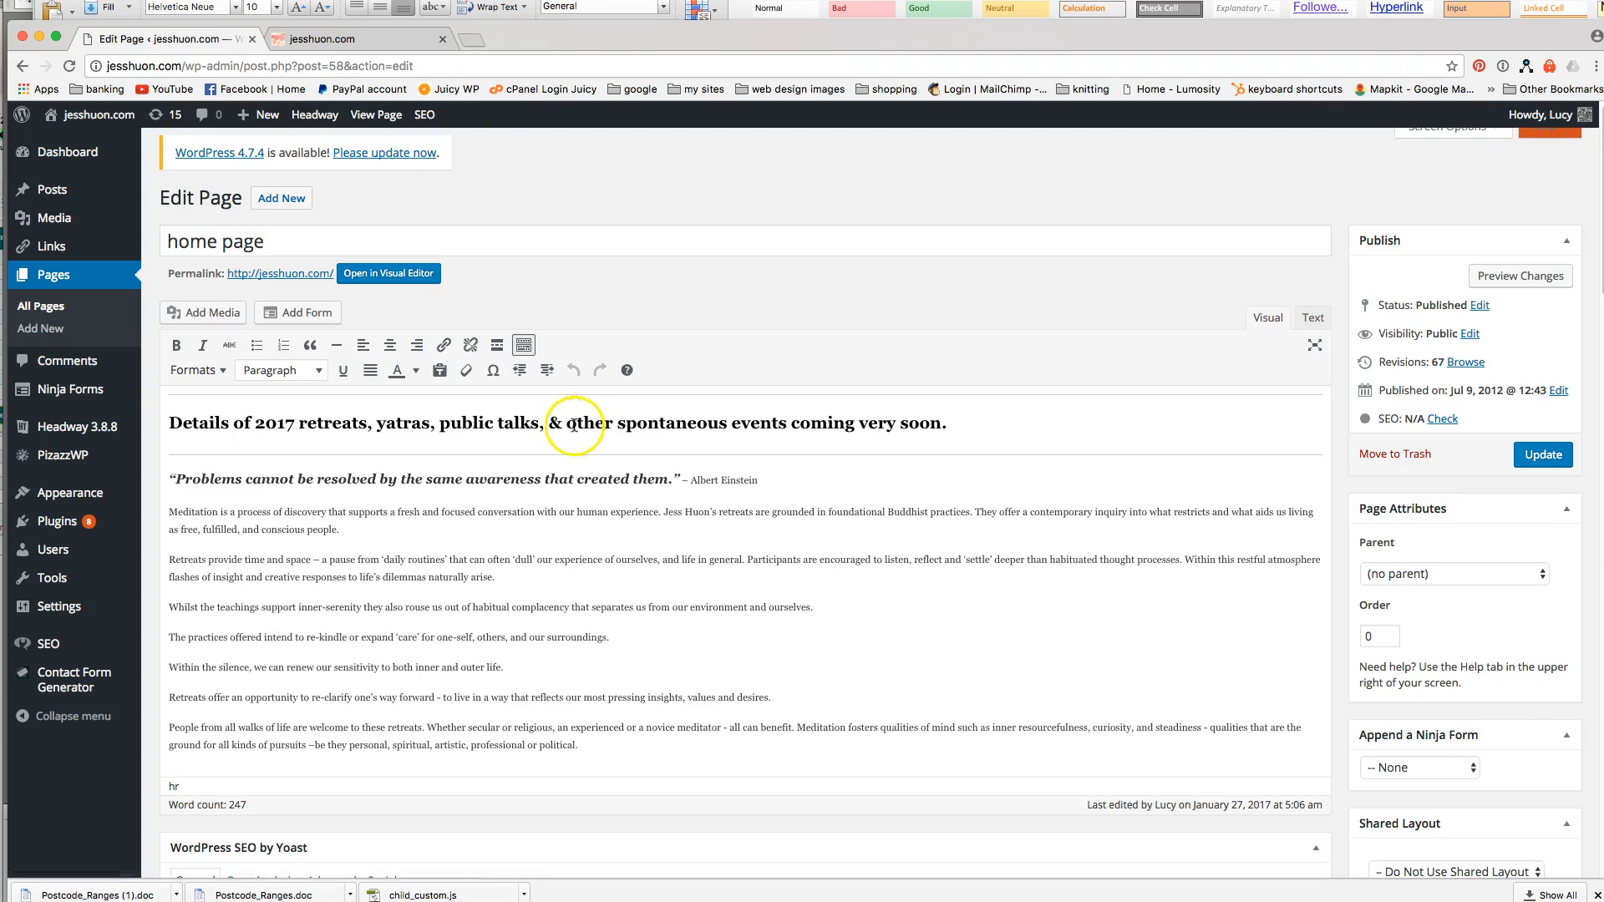
{"action": "scroll", "coordinate": [683, 460], "scroll_direction": "down", "scroll_amount": 2}
{"action": "scroll", "coordinate": [683, 460], "scroll_direction": "up", "scroll_amount": 1}
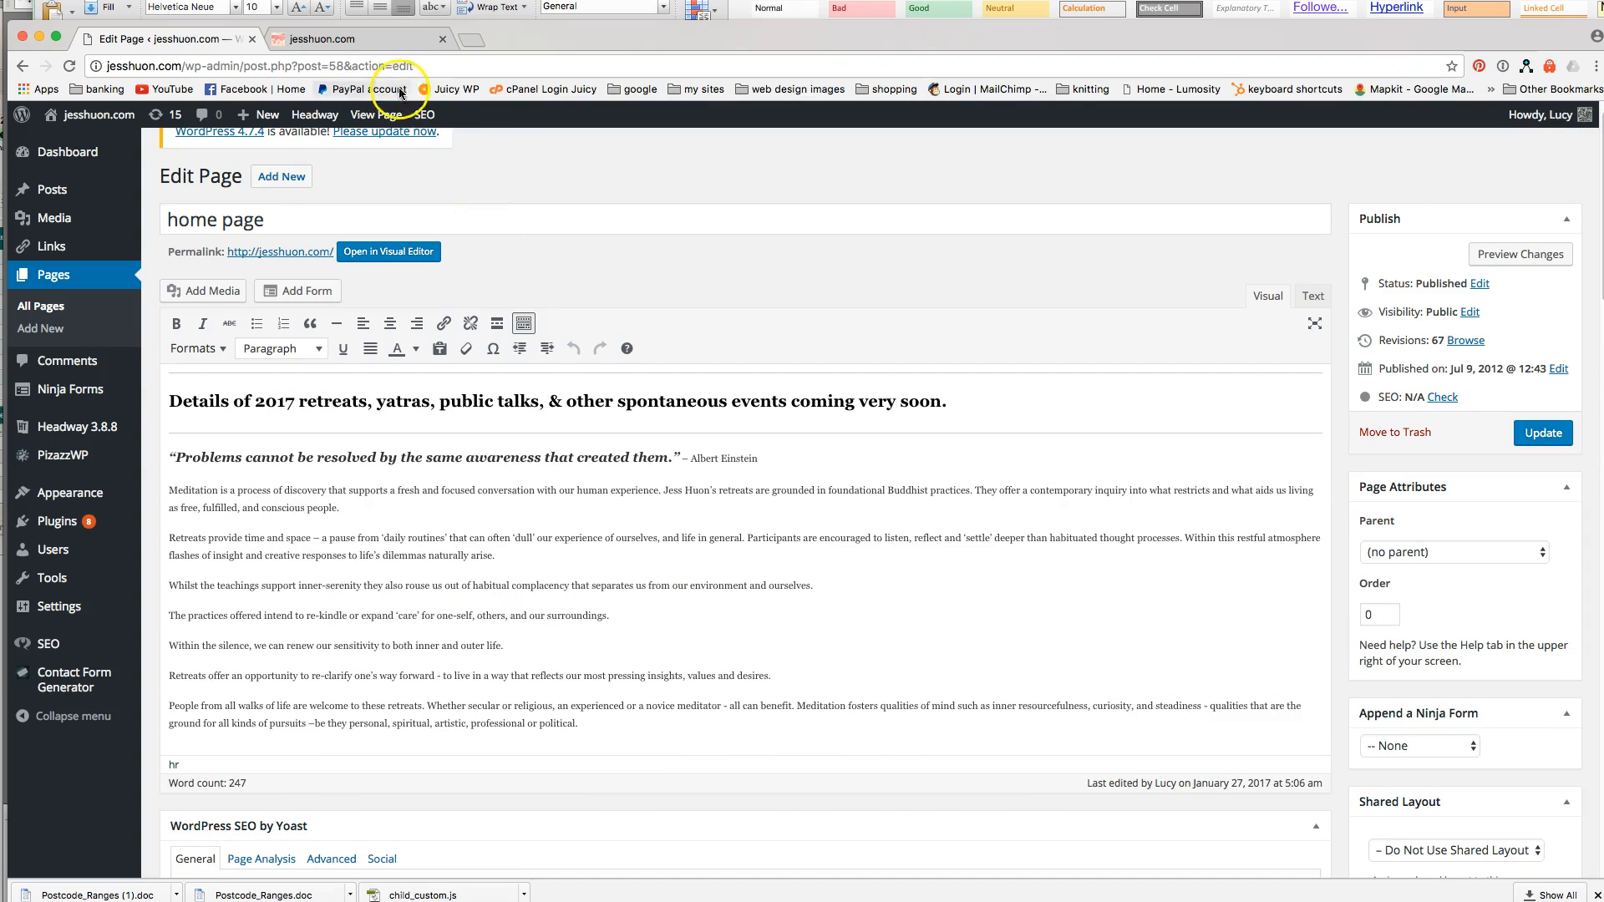
{"action": "left_click", "coordinate": [371, 40]}
{"action": "scroll", "coordinate": [760, 577], "scroll_direction": "down", "scroll_amount": 5}
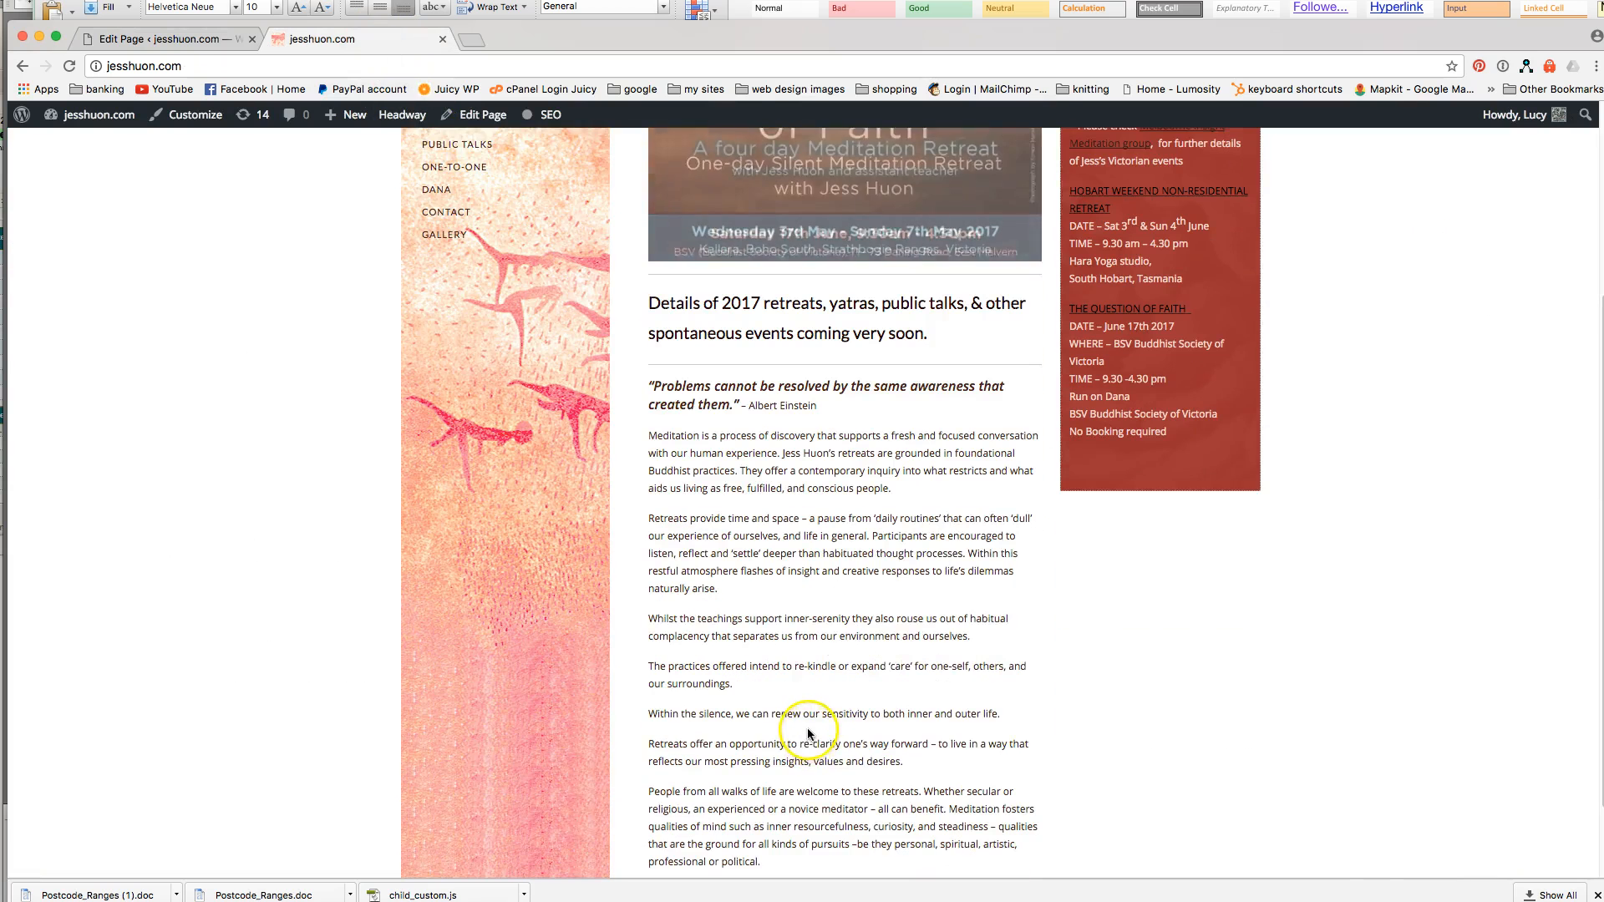
{"action": "left_click", "coordinate": [196, 39]}
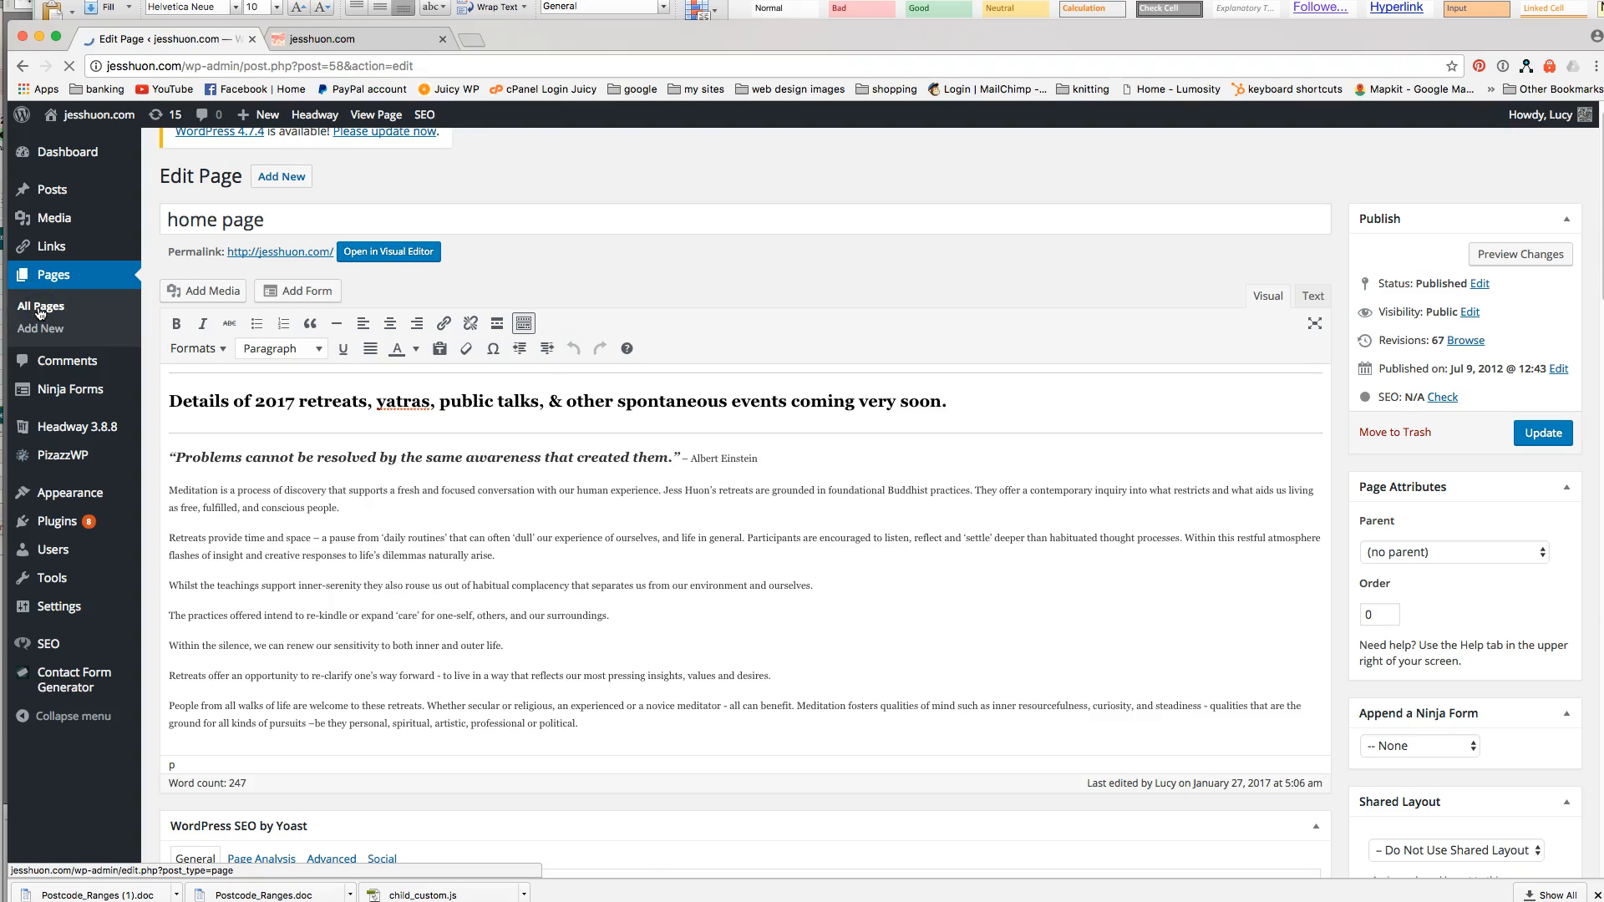
Edit 'Home page RH box' and review its Coming Up entries: Hobart weekend retreat and The Question of Faith.
{"action": "left_click", "coordinate": [205, 614]}
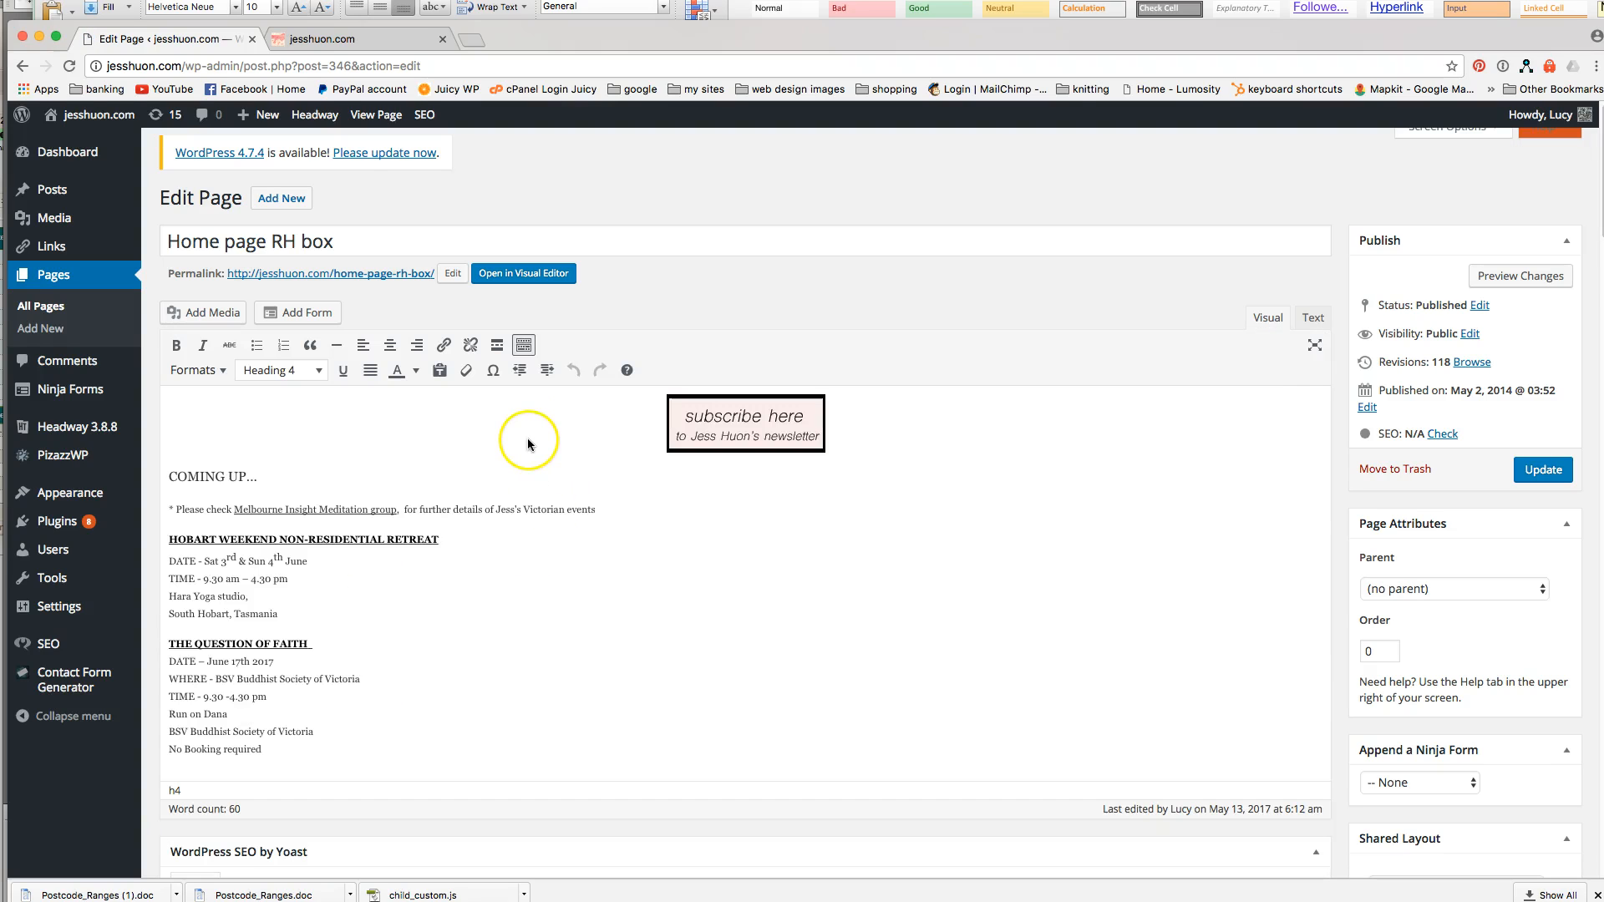
{"action": "scroll", "coordinate": [568, 549], "scroll_direction": "down", "scroll_amount": 1}
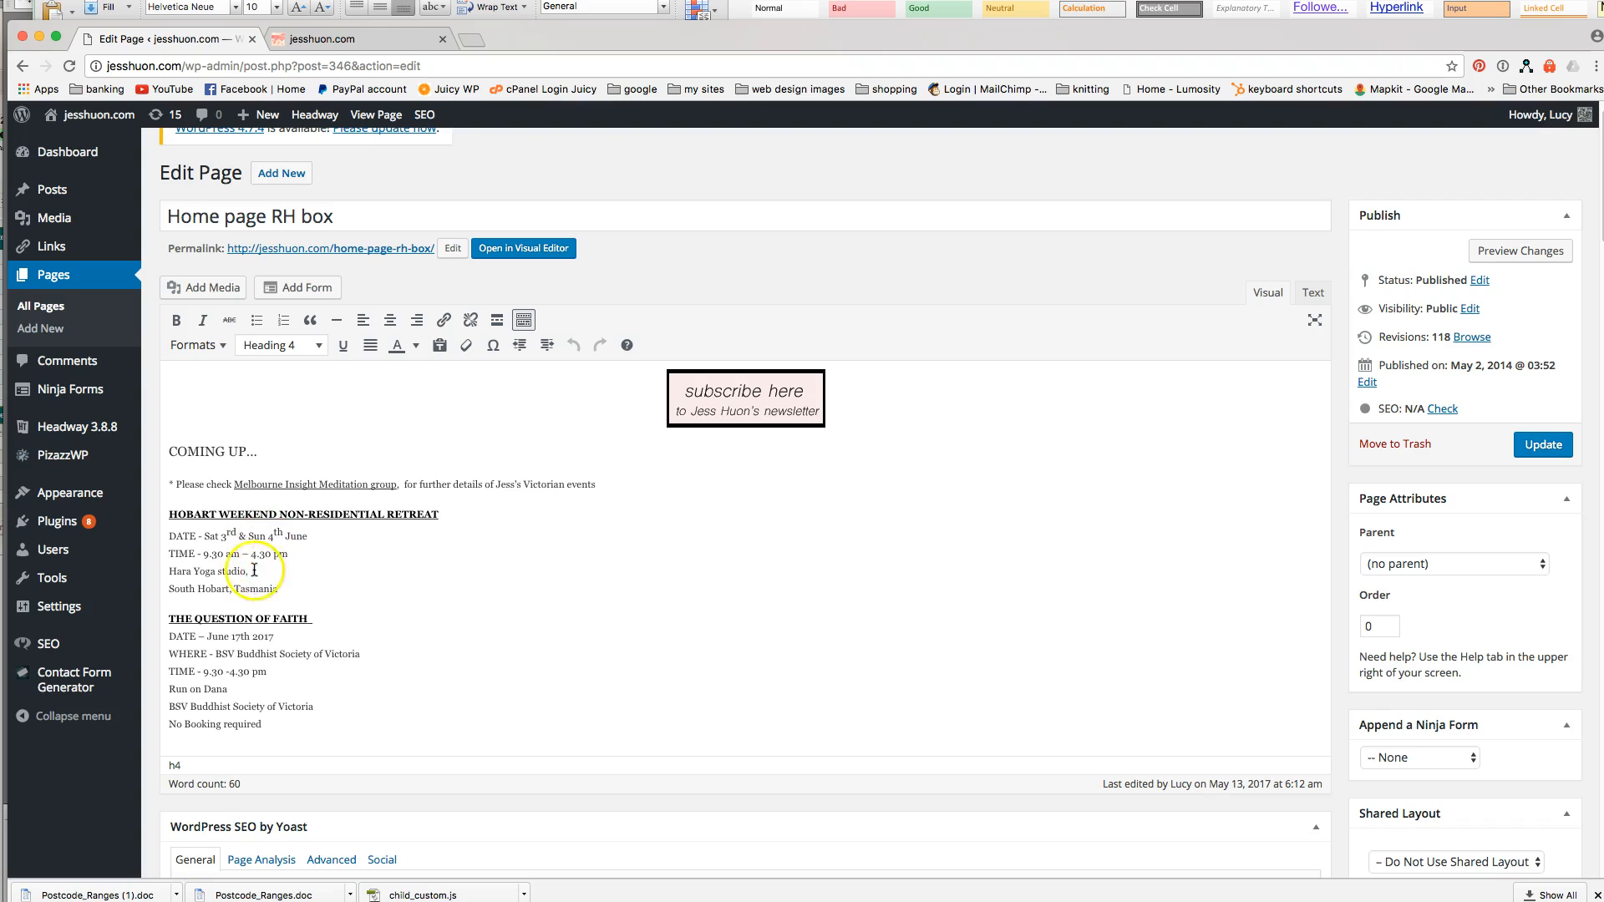
{"action": "scroll", "coordinate": [276, 610], "scroll_direction": "down", "scroll_amount": 1}
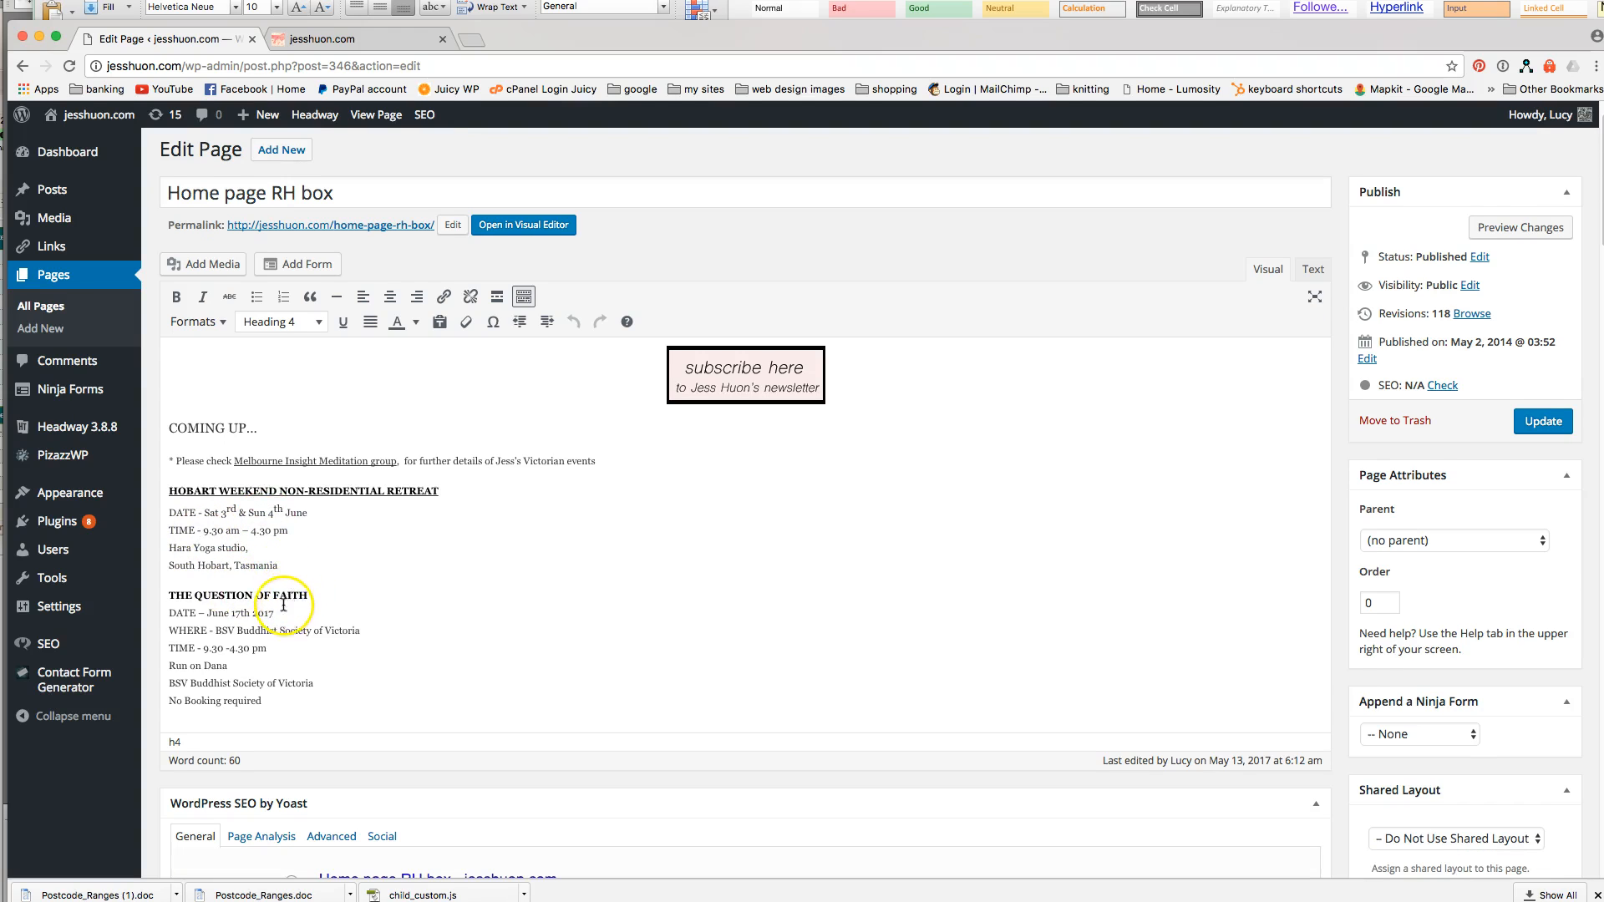
{"action": "scroll", "coordinate": [324, 608], "scroll_direction": "down", "scroll_amount": 3}
{"action": "scroll", "coordinate": [301, 511], "scroll_direction": "up", "scroll_amount": 3}
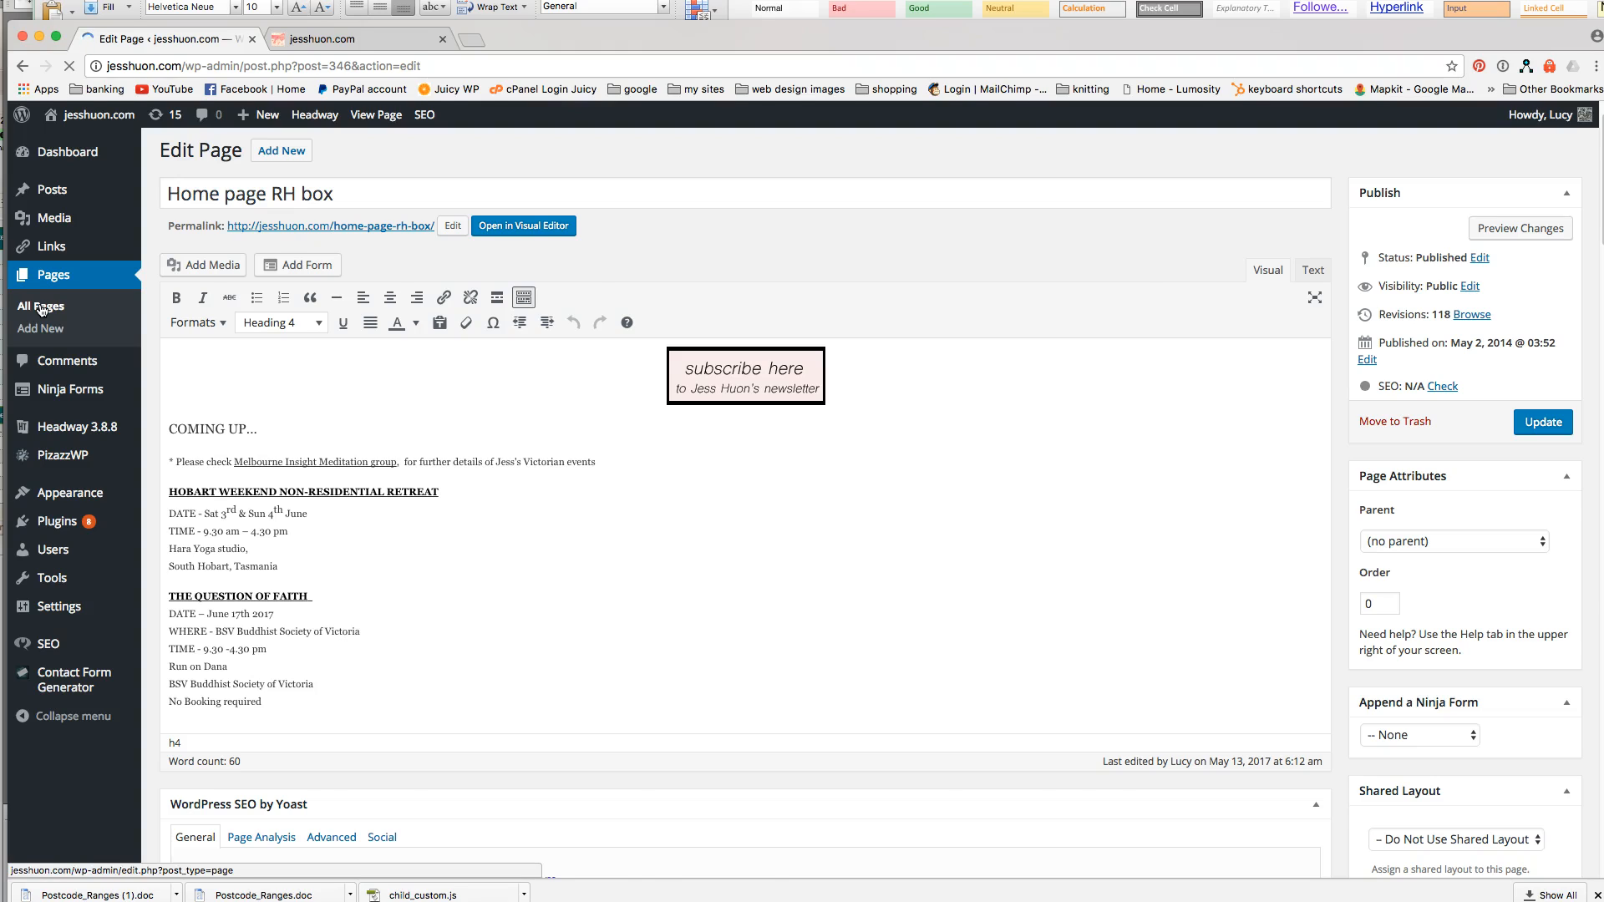
On the live site, view the Hobart weekend retreat post.
{"action": "left_click", "coordinate": [398, 39]}
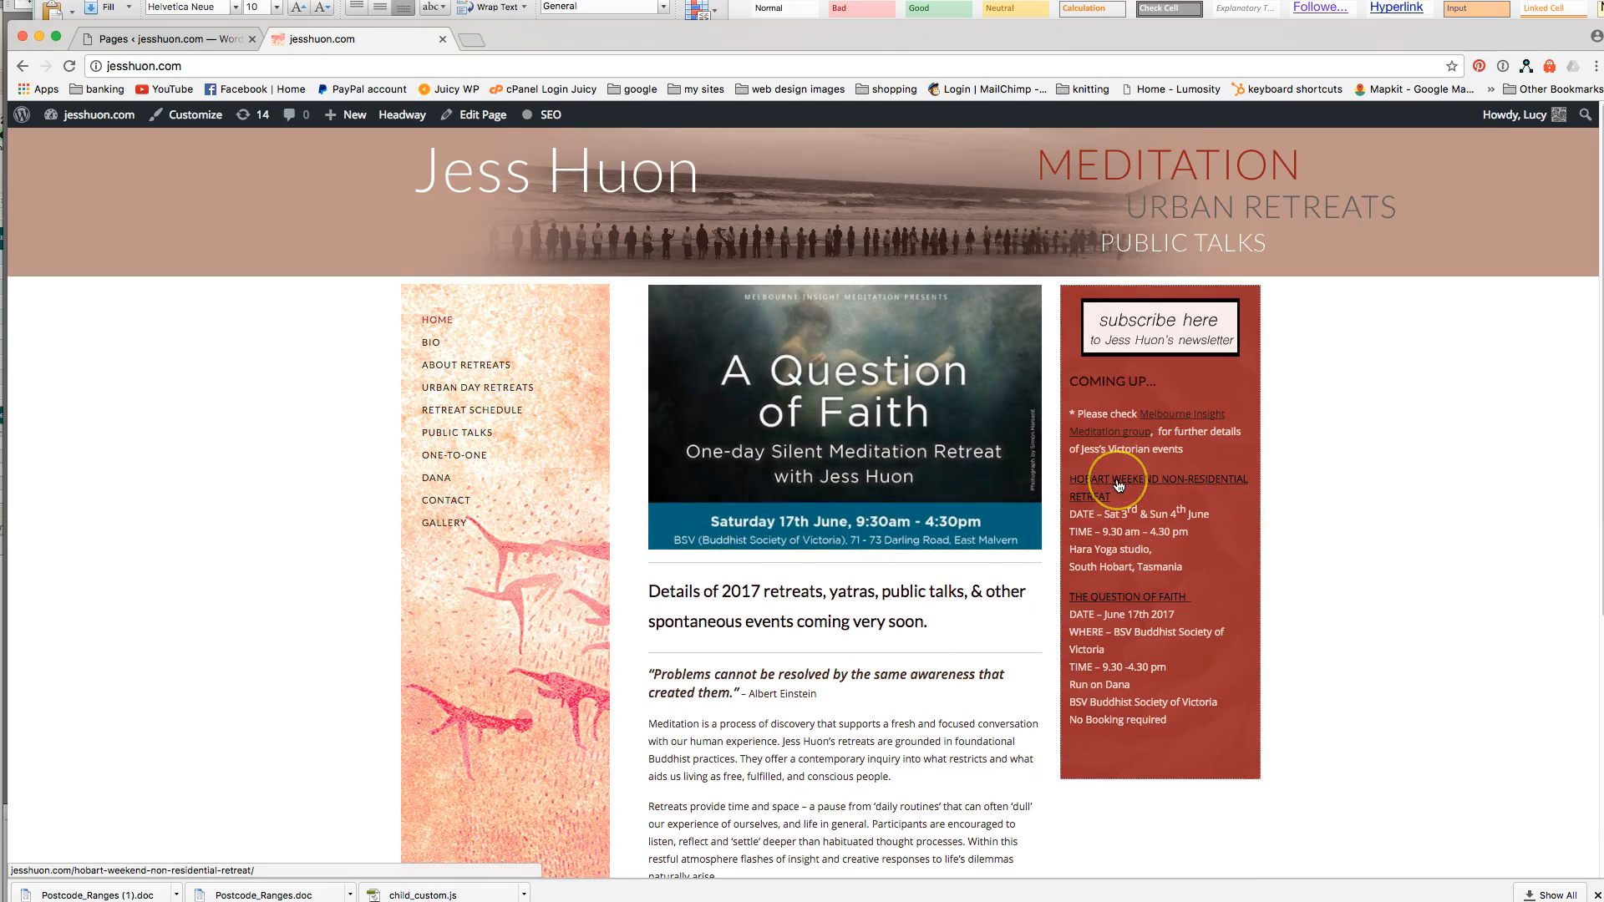
{"action": "left_click", "coordinate": [1119, 485]}
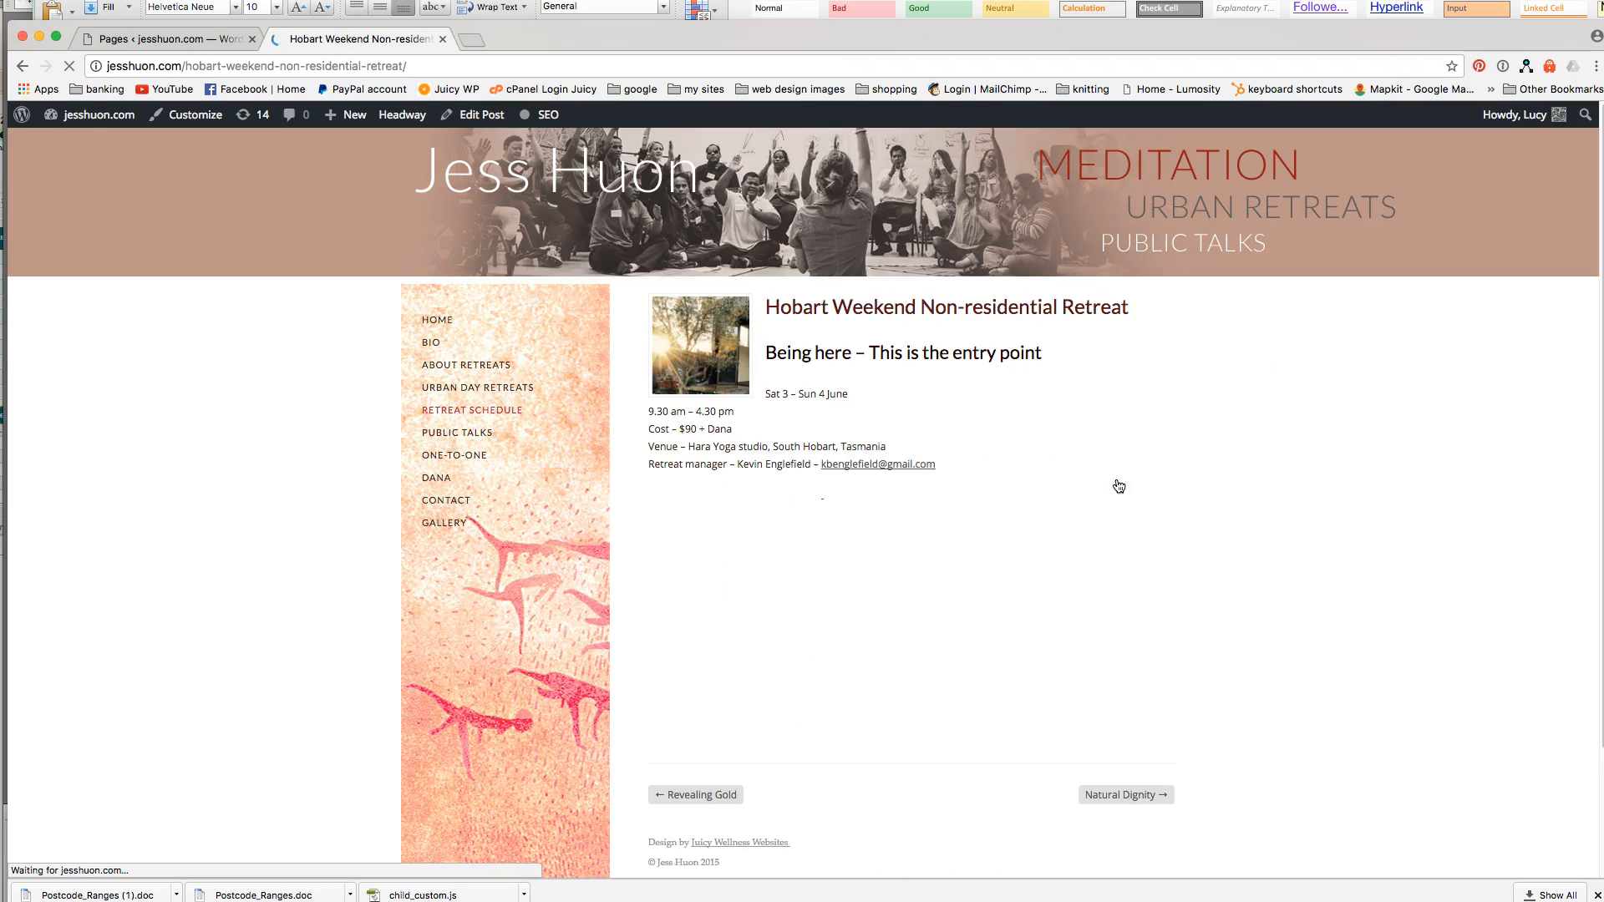
{"action": "scroll", "coordinate": [982, 448], "scroll_direction": "down", "scroll_amount": 2}
{"action": "scroll", "coordinate": [982, 448], "scroll_direction": "up", "scroll_amount": 1}
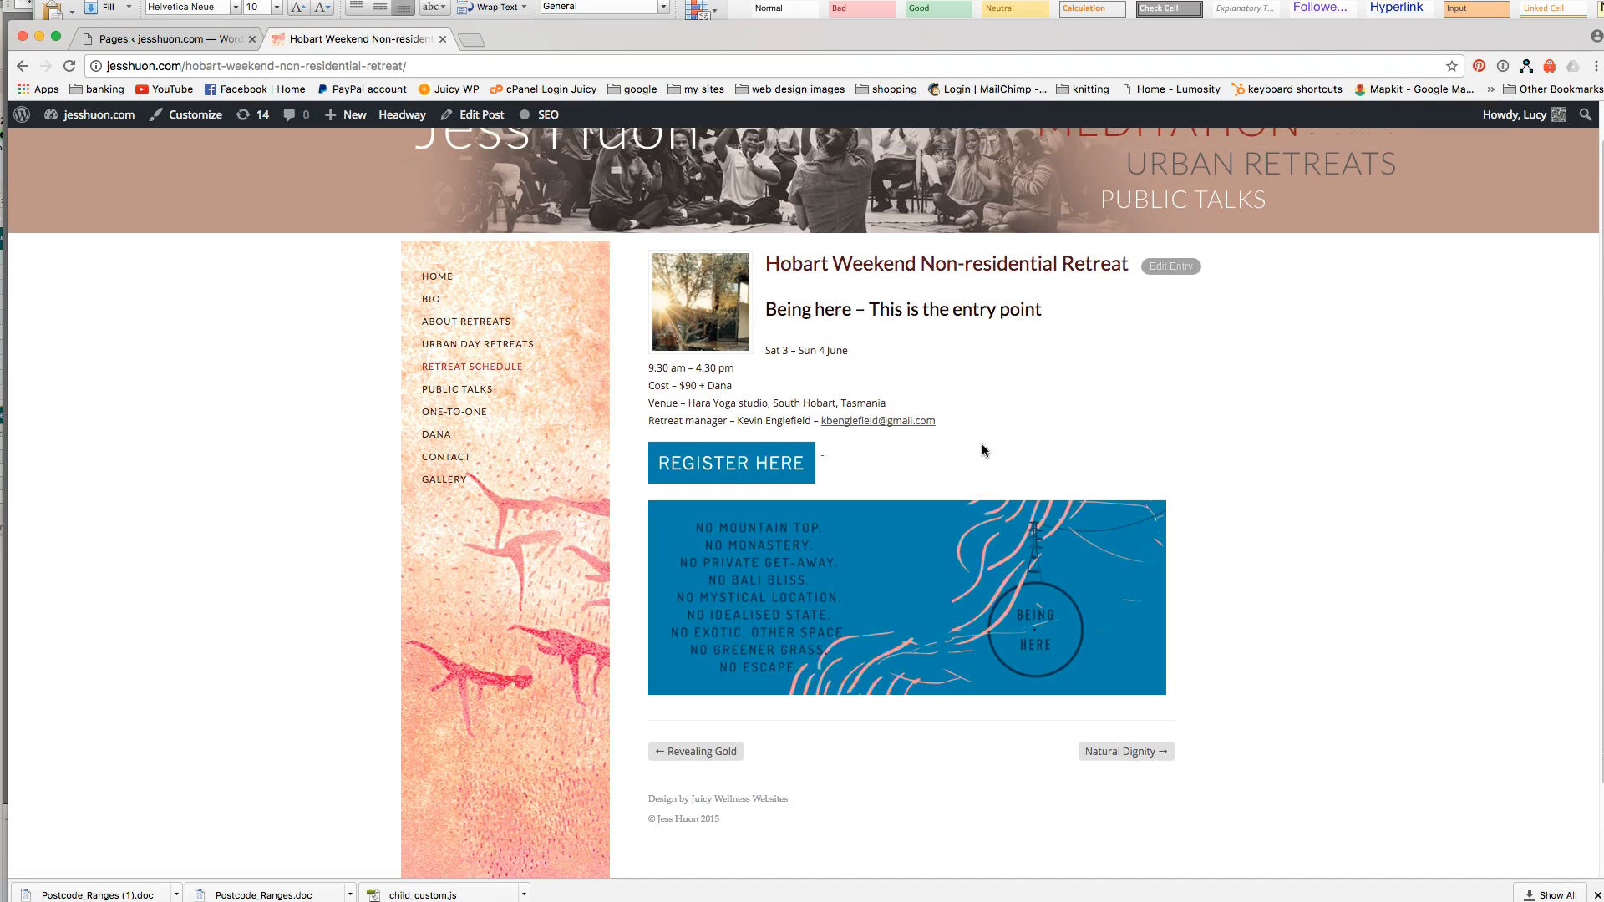
Browse the Retreat Schedule and Urban Day Retreats listings, then return to the admin Pages list.
{"action": "left_click", "coordinate": [475, 386]}
{"action": "left_click", "coordinate": [954, 409]}
{"action": "scroll", "coordinate": [956, 417], "scroll_direction": "down", "scroll_amount": 1}
{"action": "scroll", "coordinate": [956, 418], "scroll_direction": "down", "scroll_amount": 2}
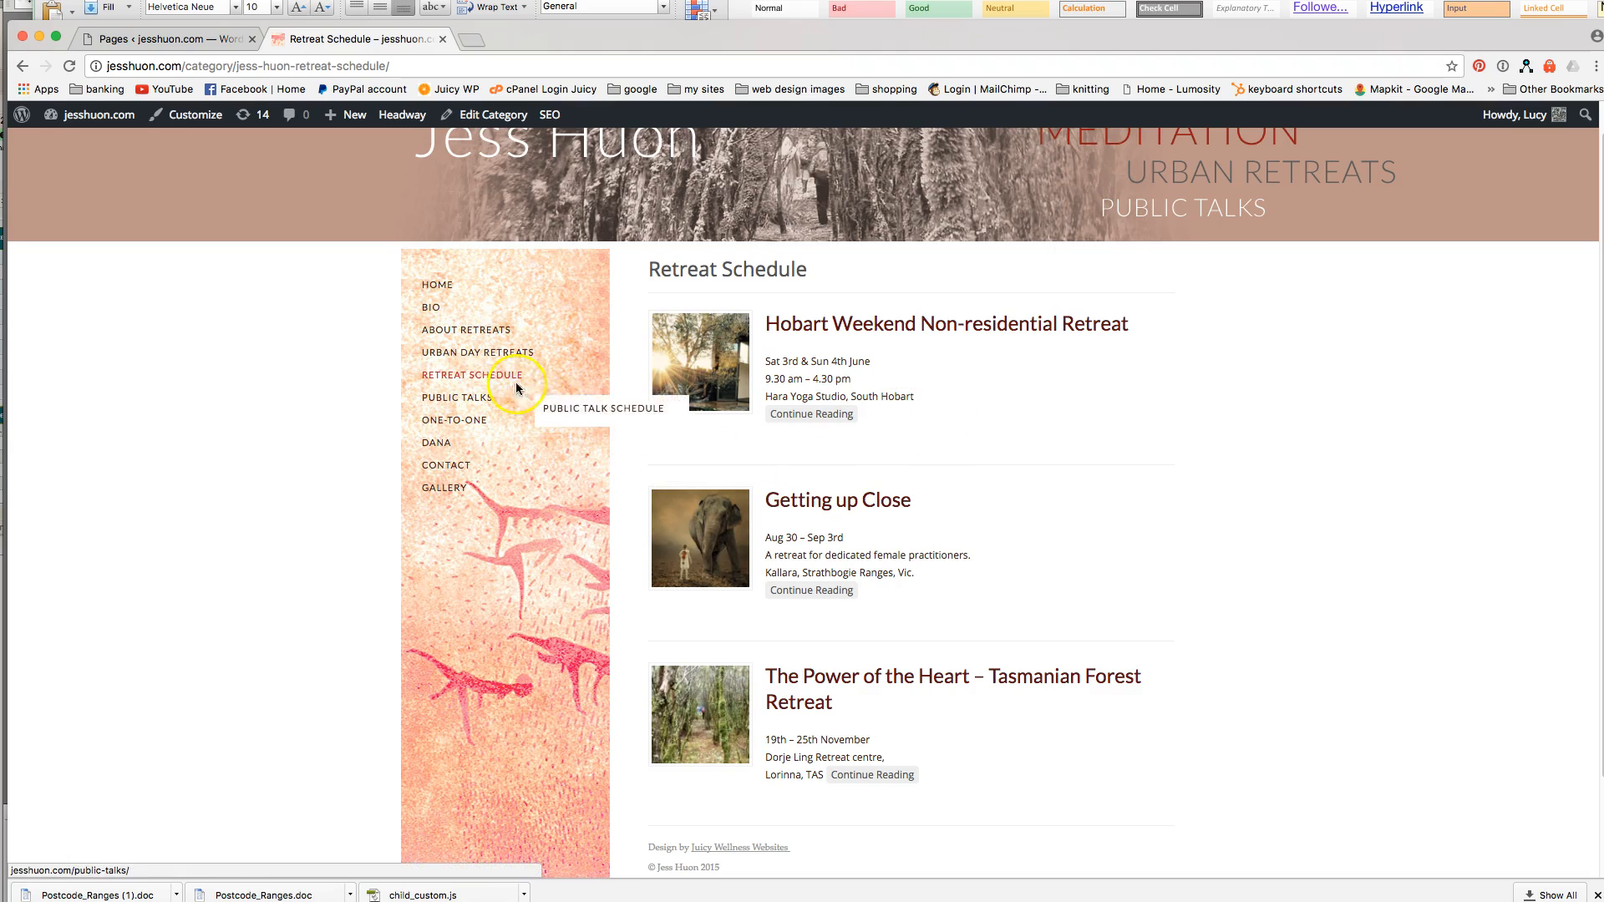
{"action": "left_click", "coordinate": [476, 354]}
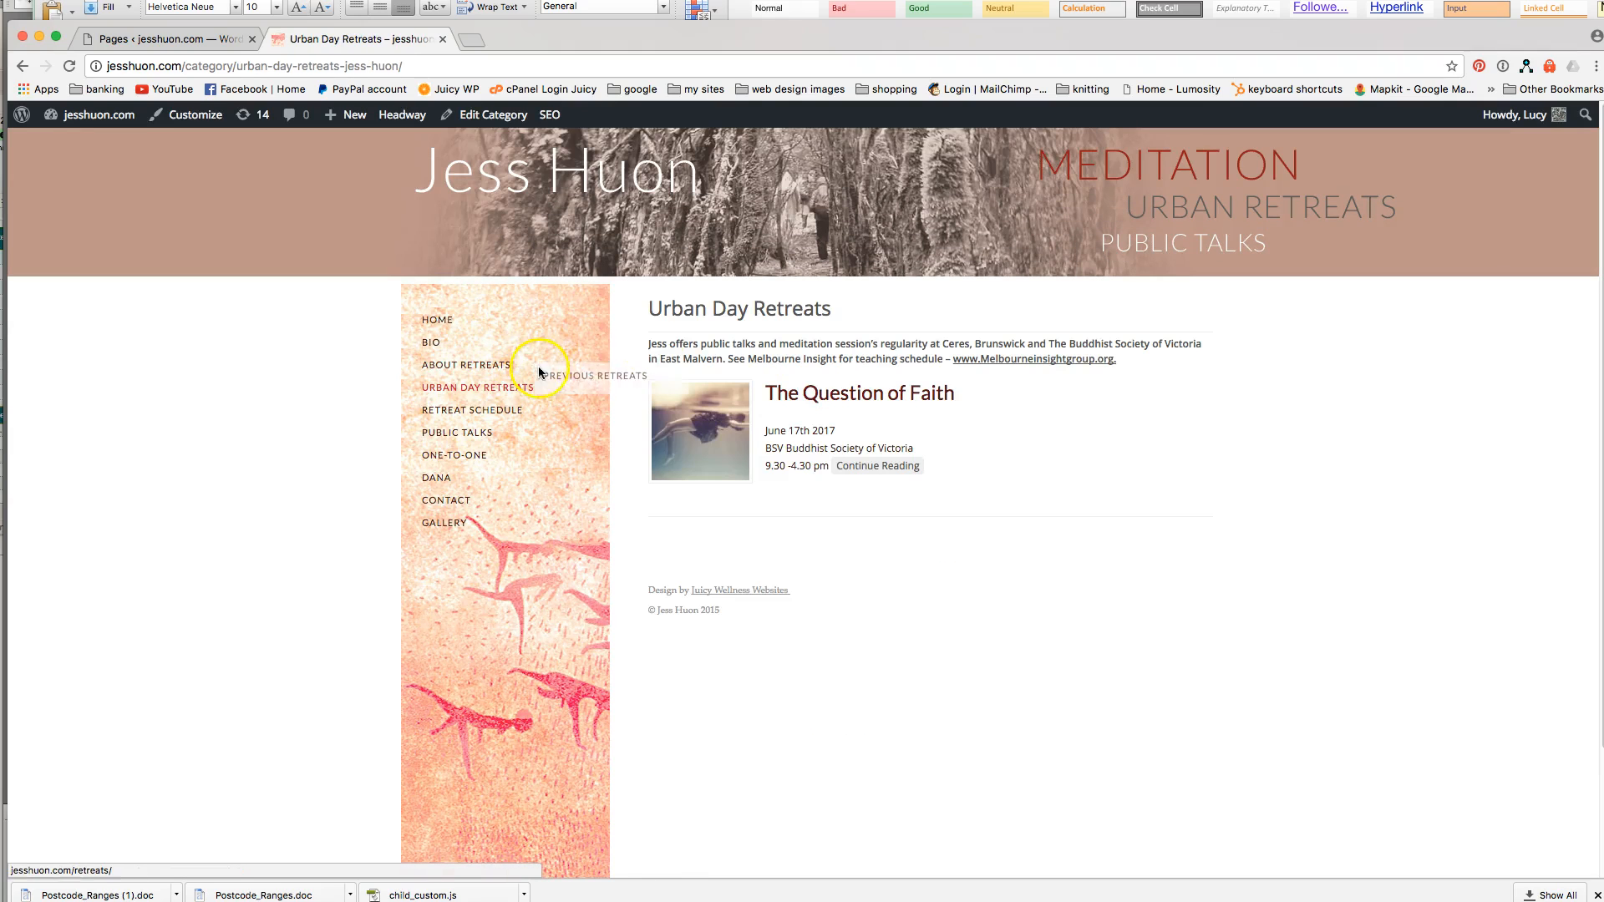
{"action": "left_click", "coordinate": [145, 39]}
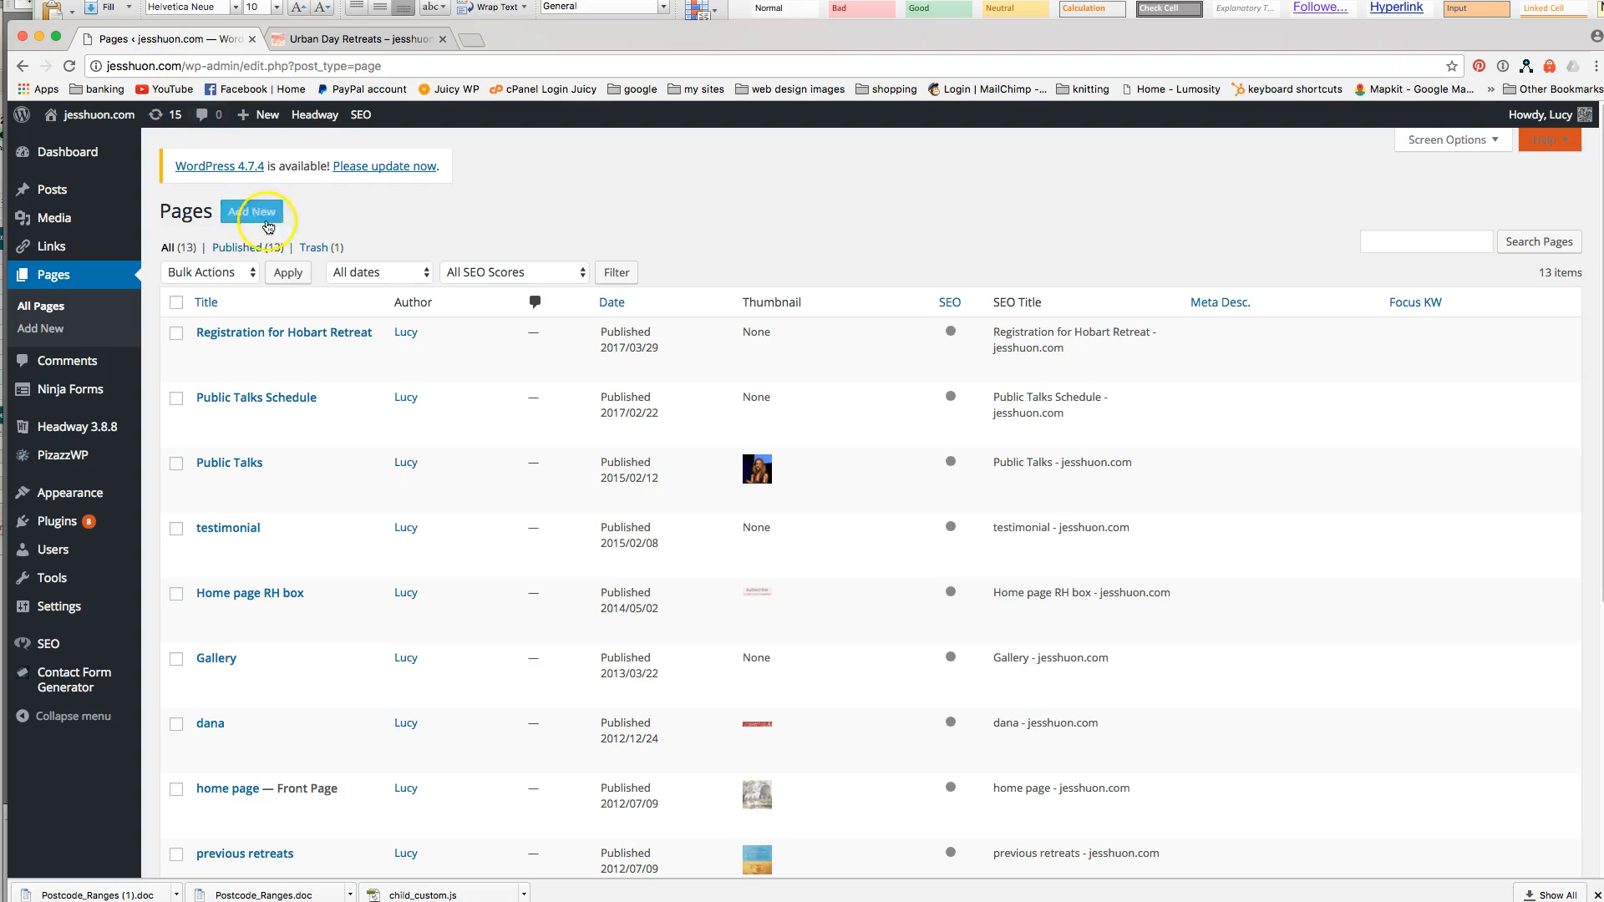
Scroll the 52 posts and open 'The Power of the Heart - Tasmanian Forest Retreat' for editing.
{"action": "mouse_move", "coordinate": [50, 187]}
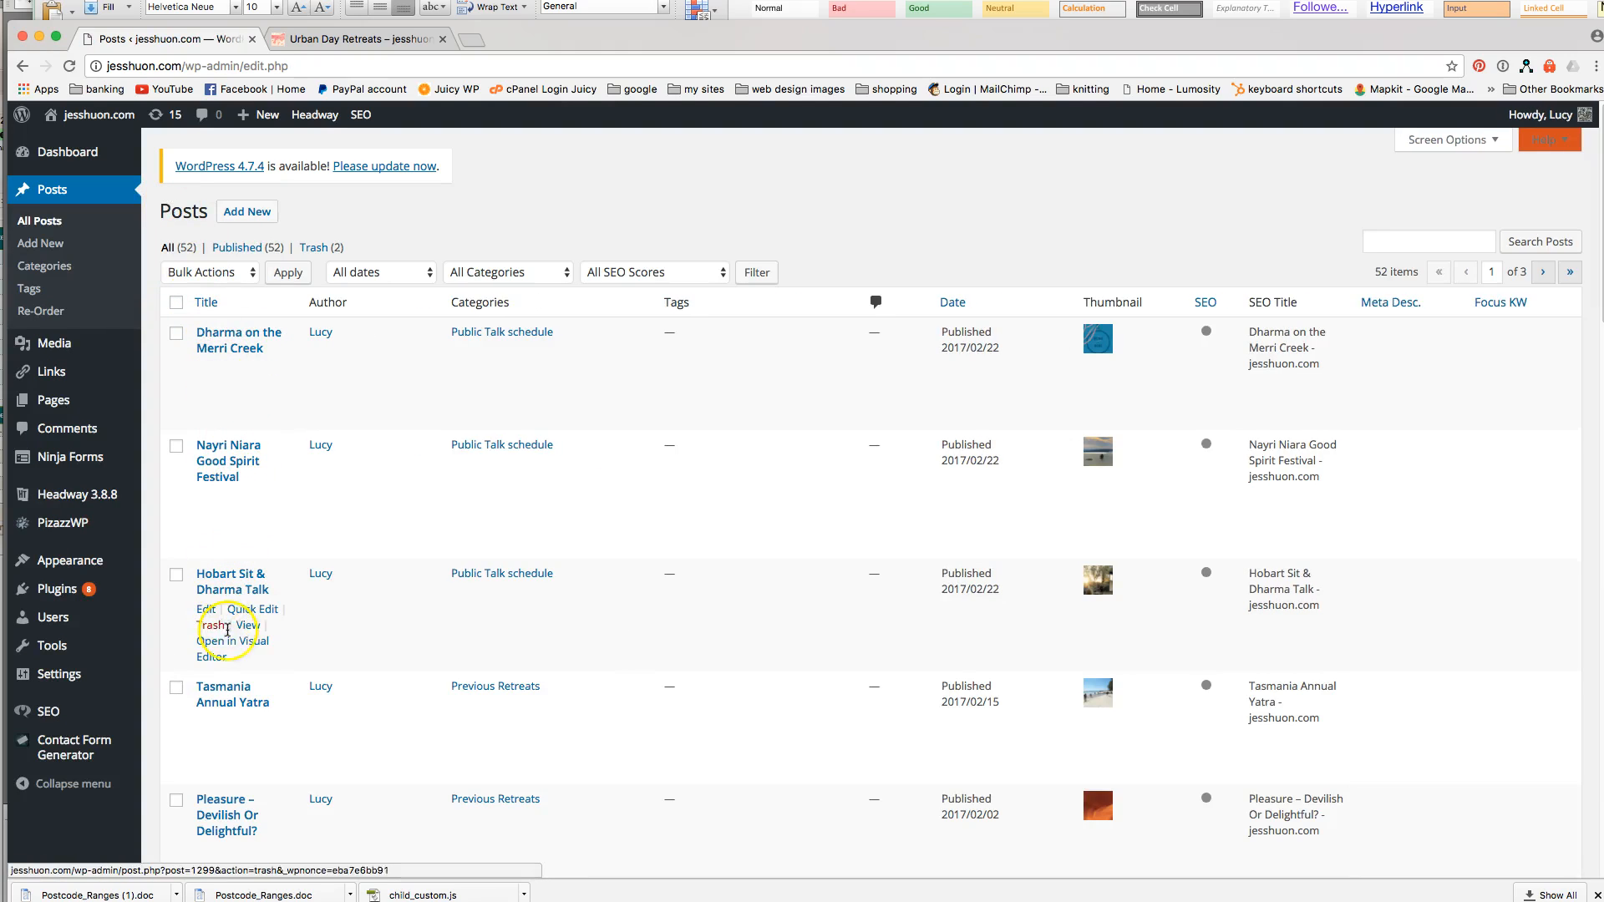
{"action": "scroll", "coordinate": [337, 660], "scroll_direction": "down", "scroll_amount": 5}
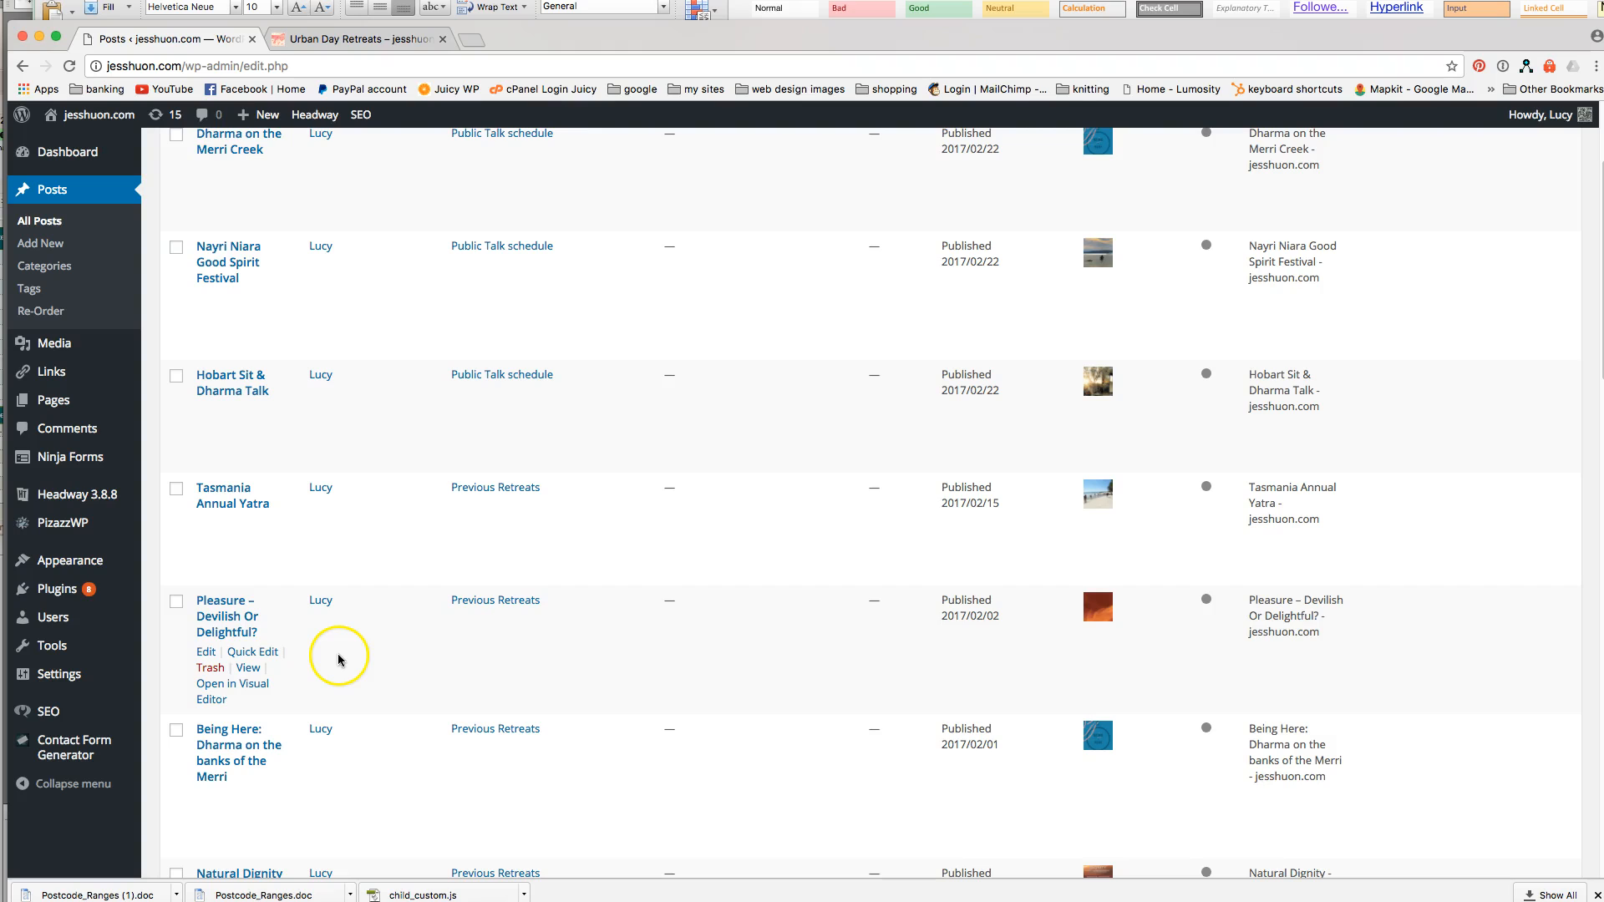
{"action": "scroll", "coordinate": [338, 660], "scroll_direction": "up", "scroll_amount": 5}
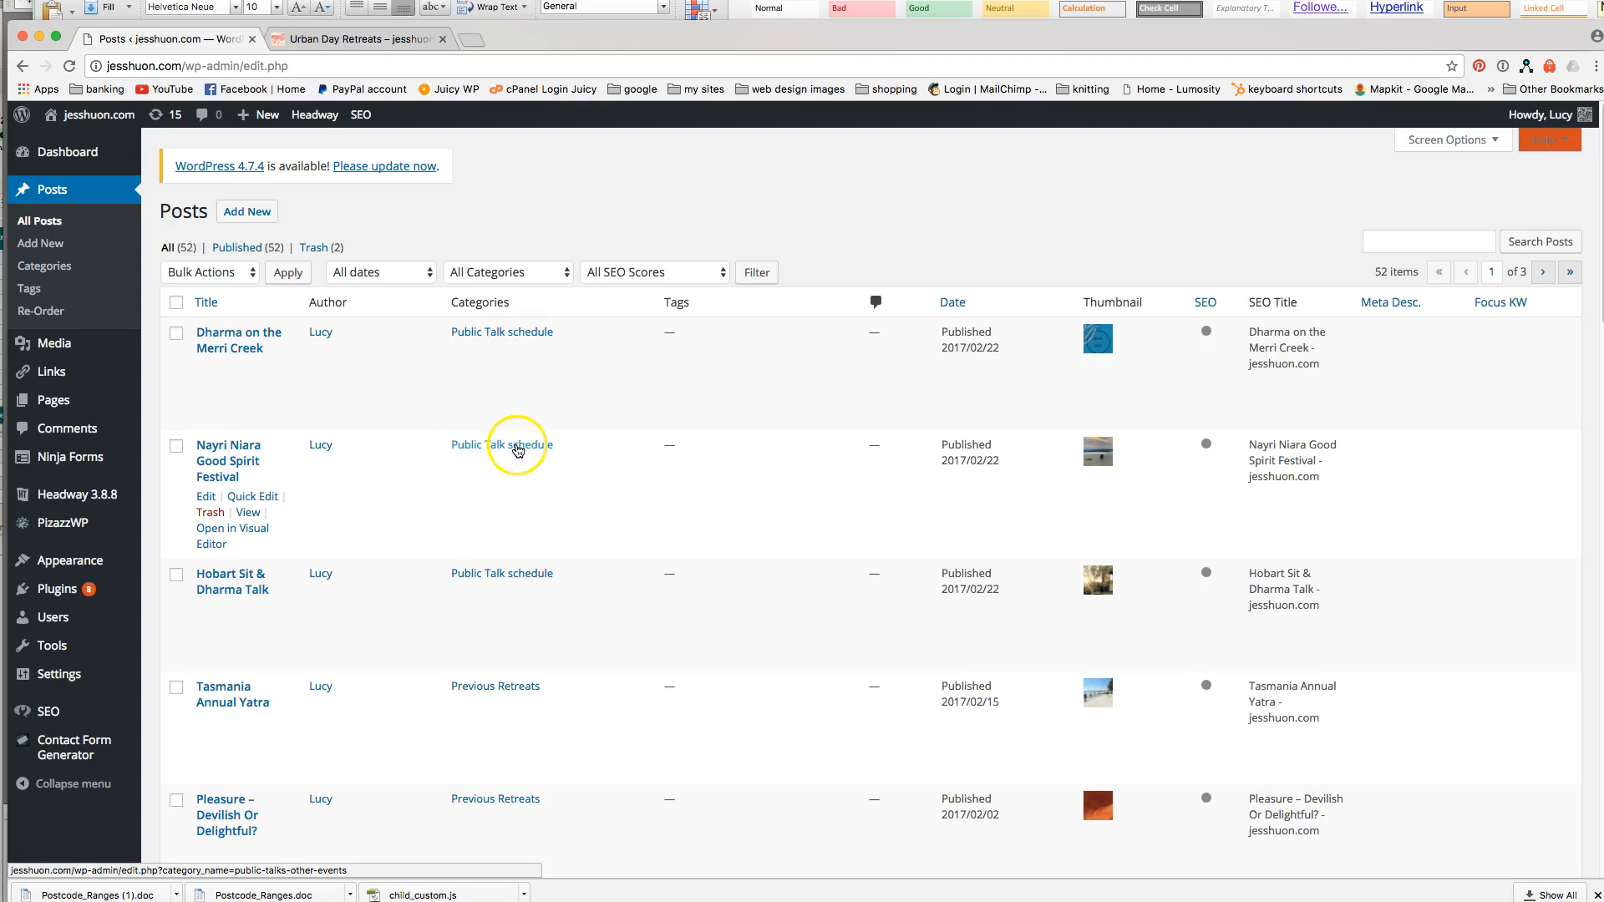
{"action": "scroll", "coordinate": [565, 562], "scroll_direction": "down", "scroll_amount": 1}
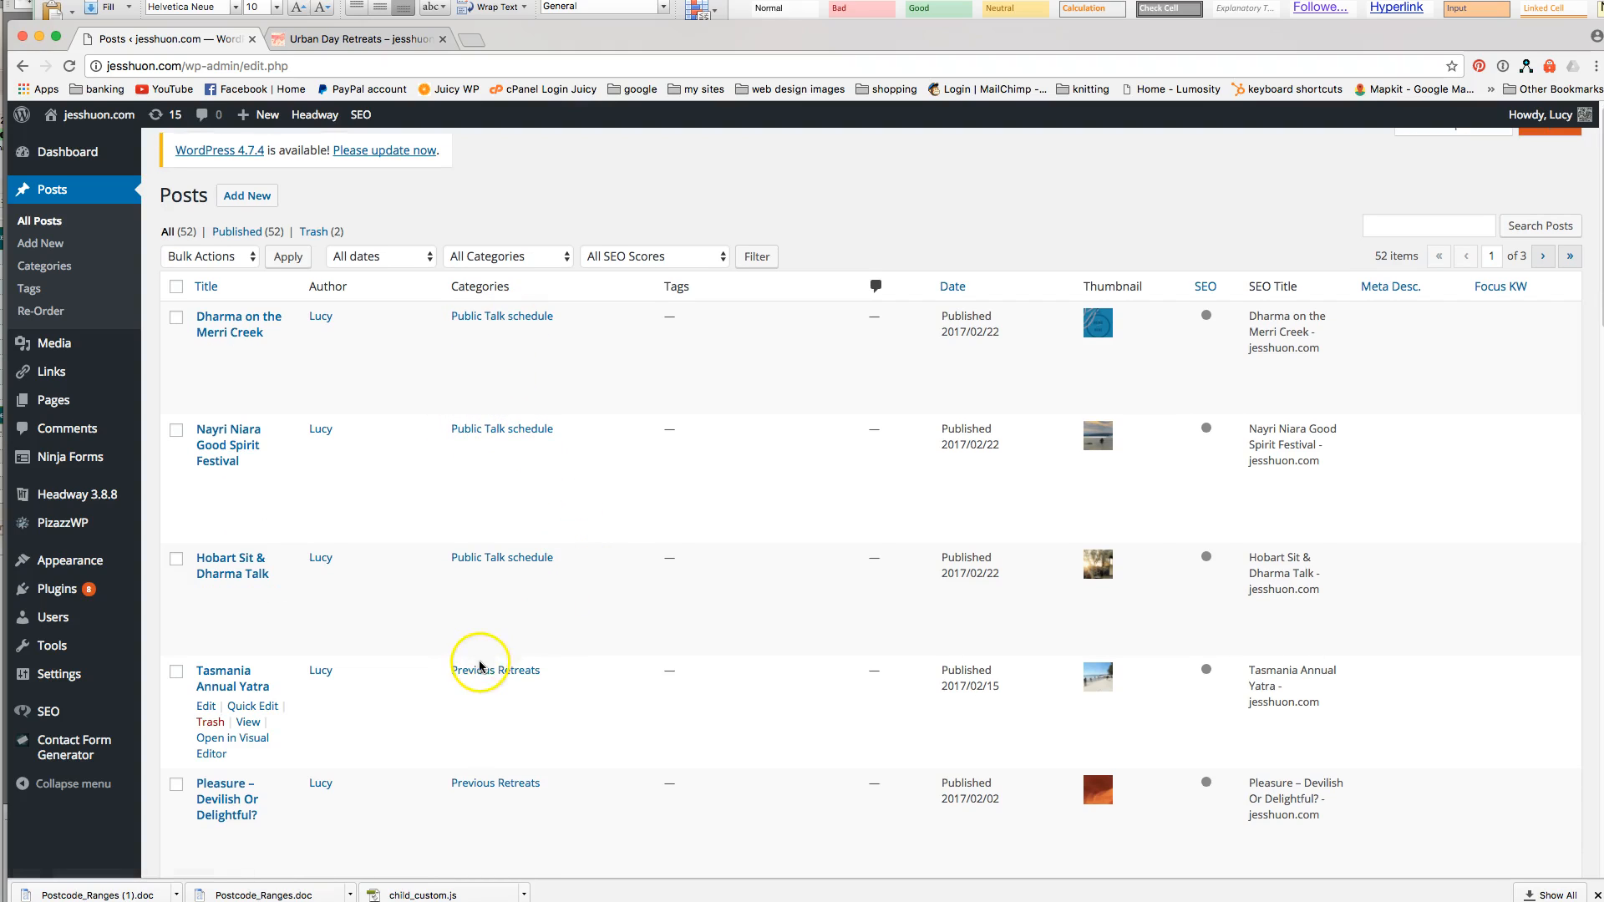
{"action": "scroll", "coordinate": [473, 685], "scroll_direction": "down", "scroll_amount": 10}
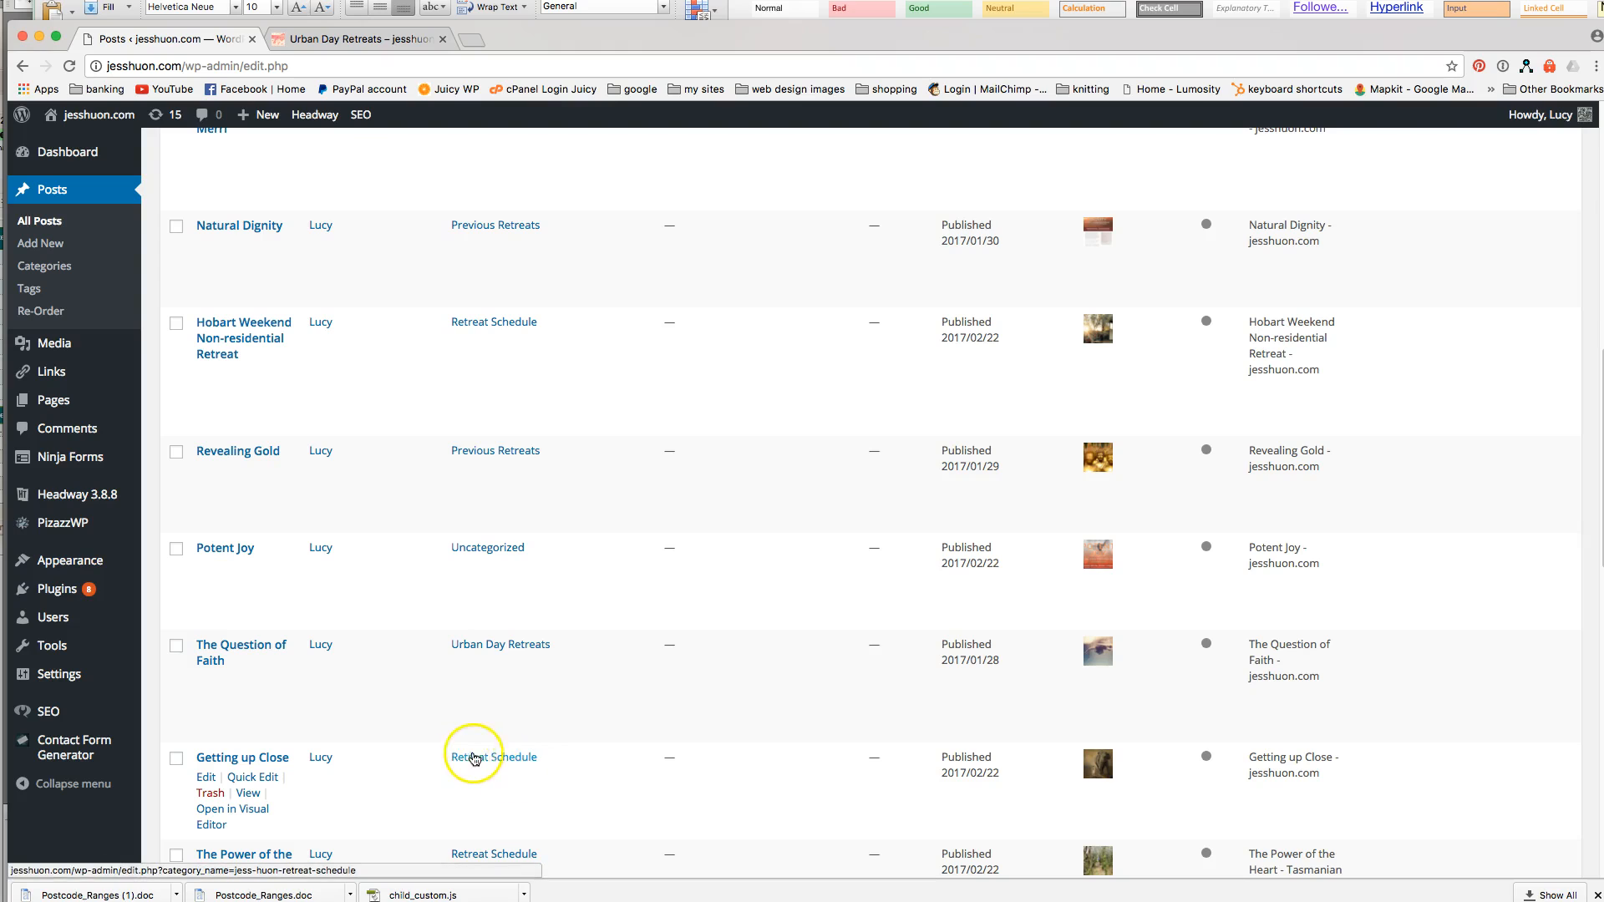
{"action": "scroll", "coordinate": [548, 735], "scroll_direction": "down", "scroll_amount": 1}
{"action": "scroll", "coordinate": [550, 738], "scroll_direction": "down", "scroll_amount": 2}
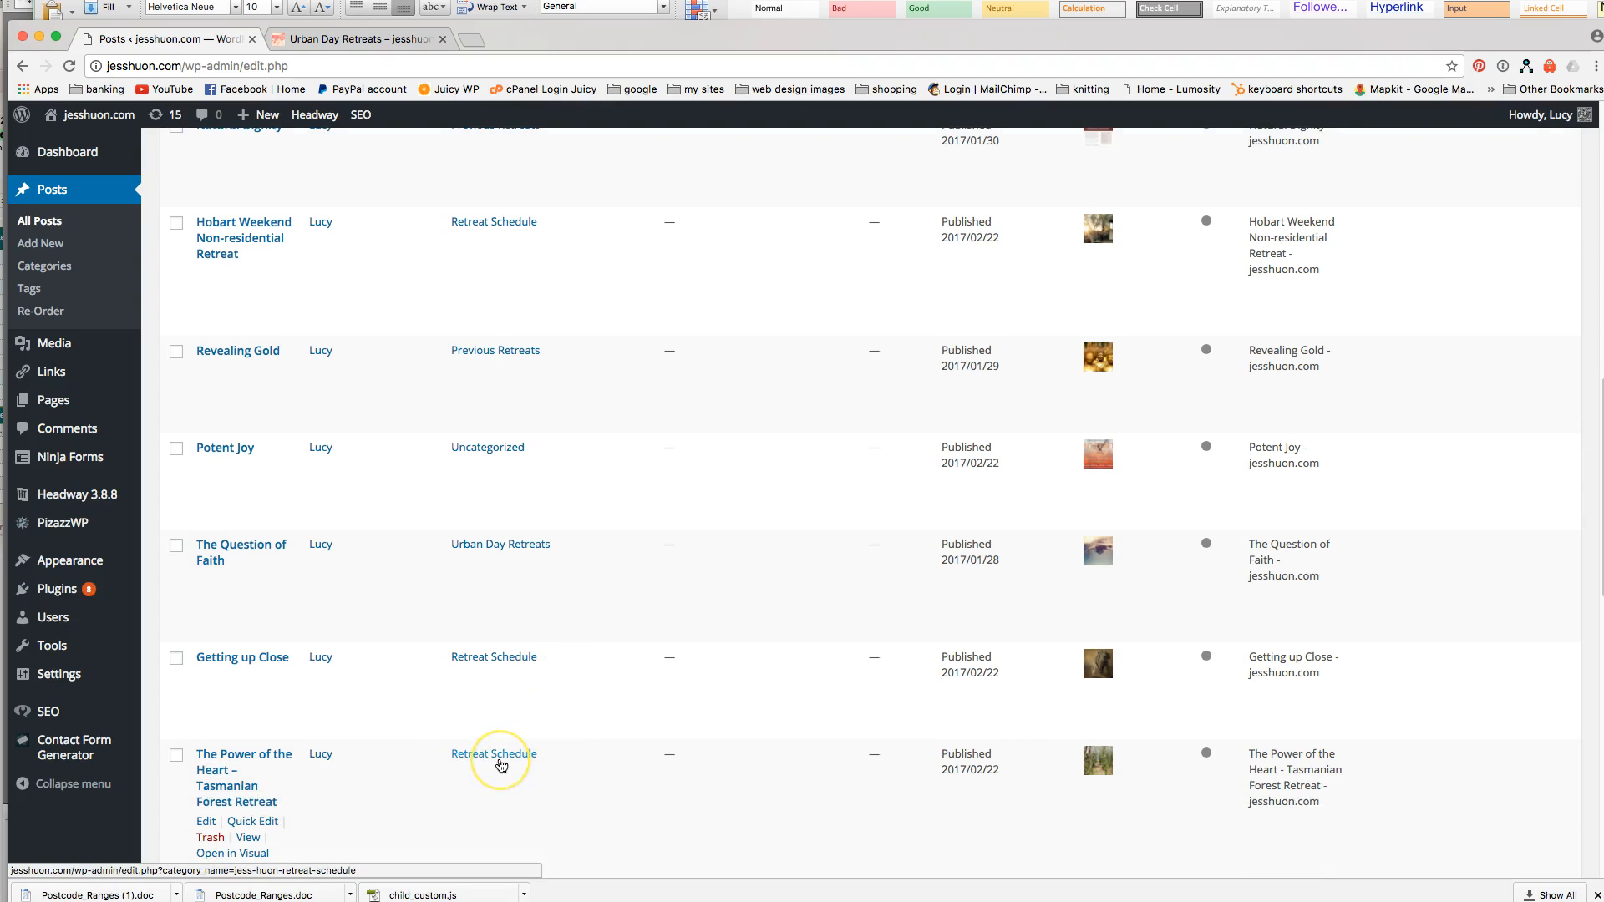
{"action": "left_click", "coordinate": [209, 759]}
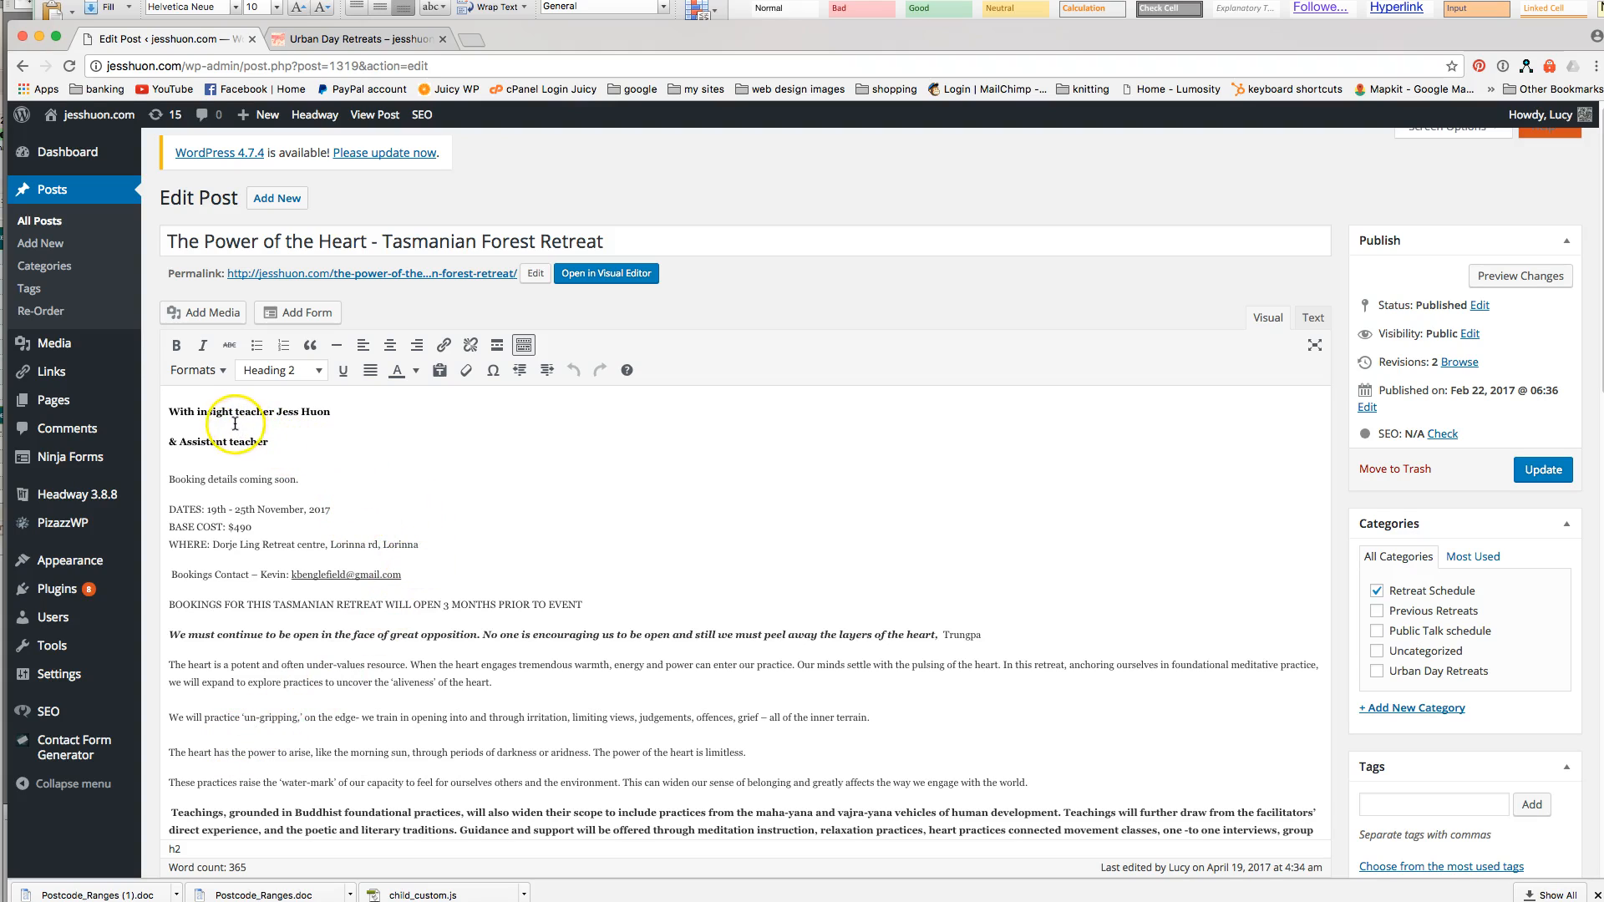
View the Power of the Heart post live via the site's Retreat Schedule page.
{"action": "left_click", "coordinate": [414, 42]}
{"action": "left_click", "coordinate": [469, 411]}
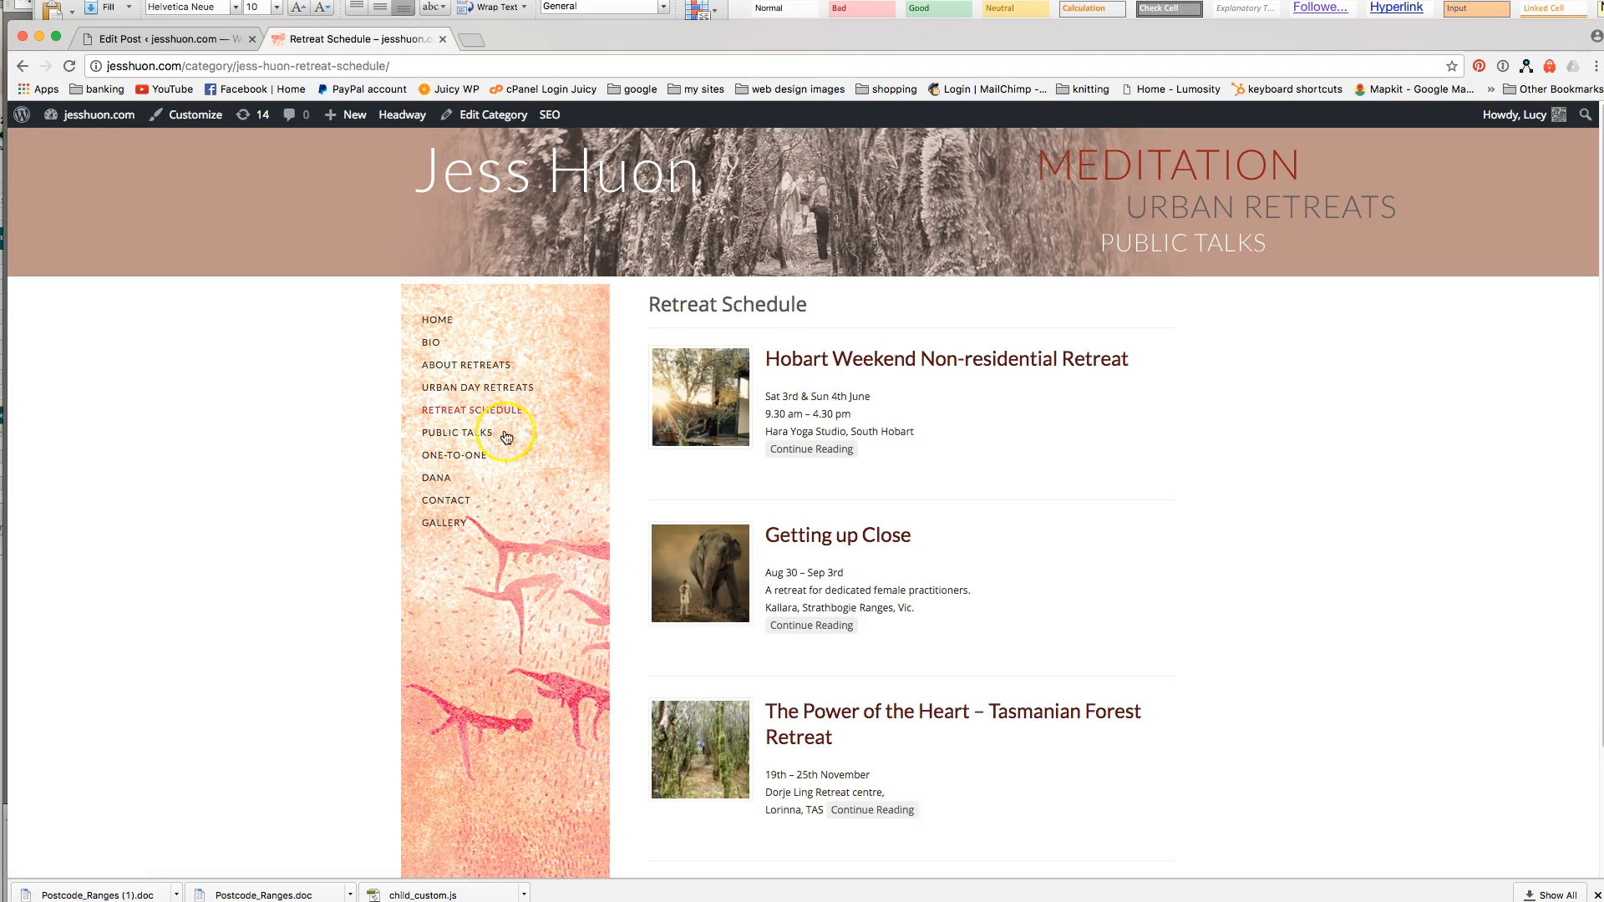
{"action": "left_click", "coordinate": [813, 710]}
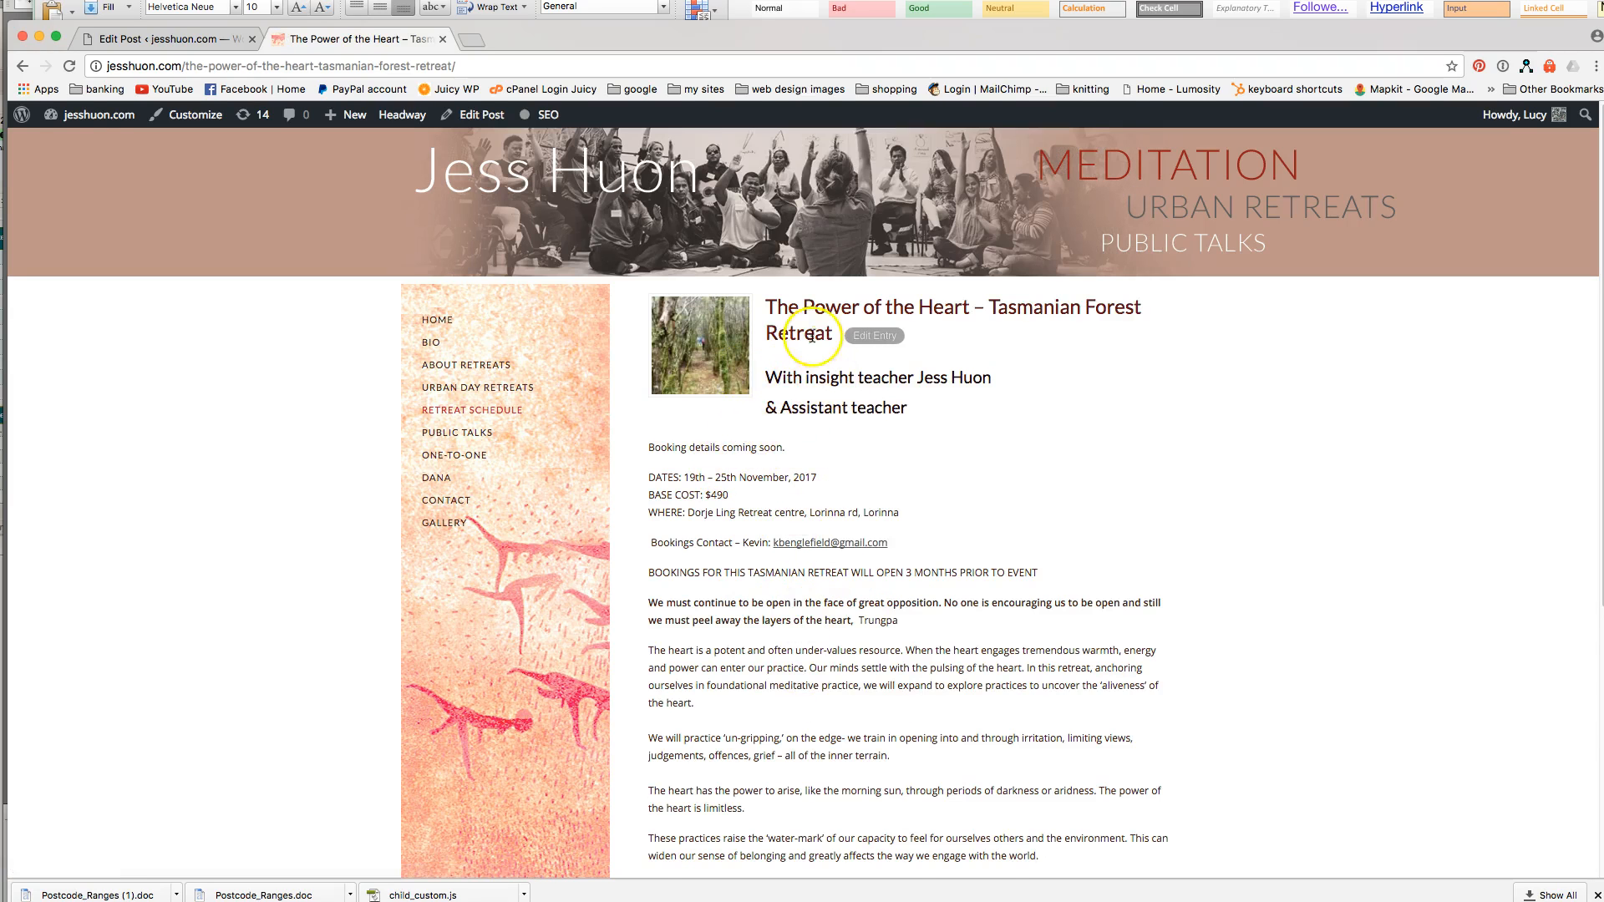
{"action": "scroll", "coordinate": [800, 701], "scroll_direction": "down", "scroll_amount": 3}
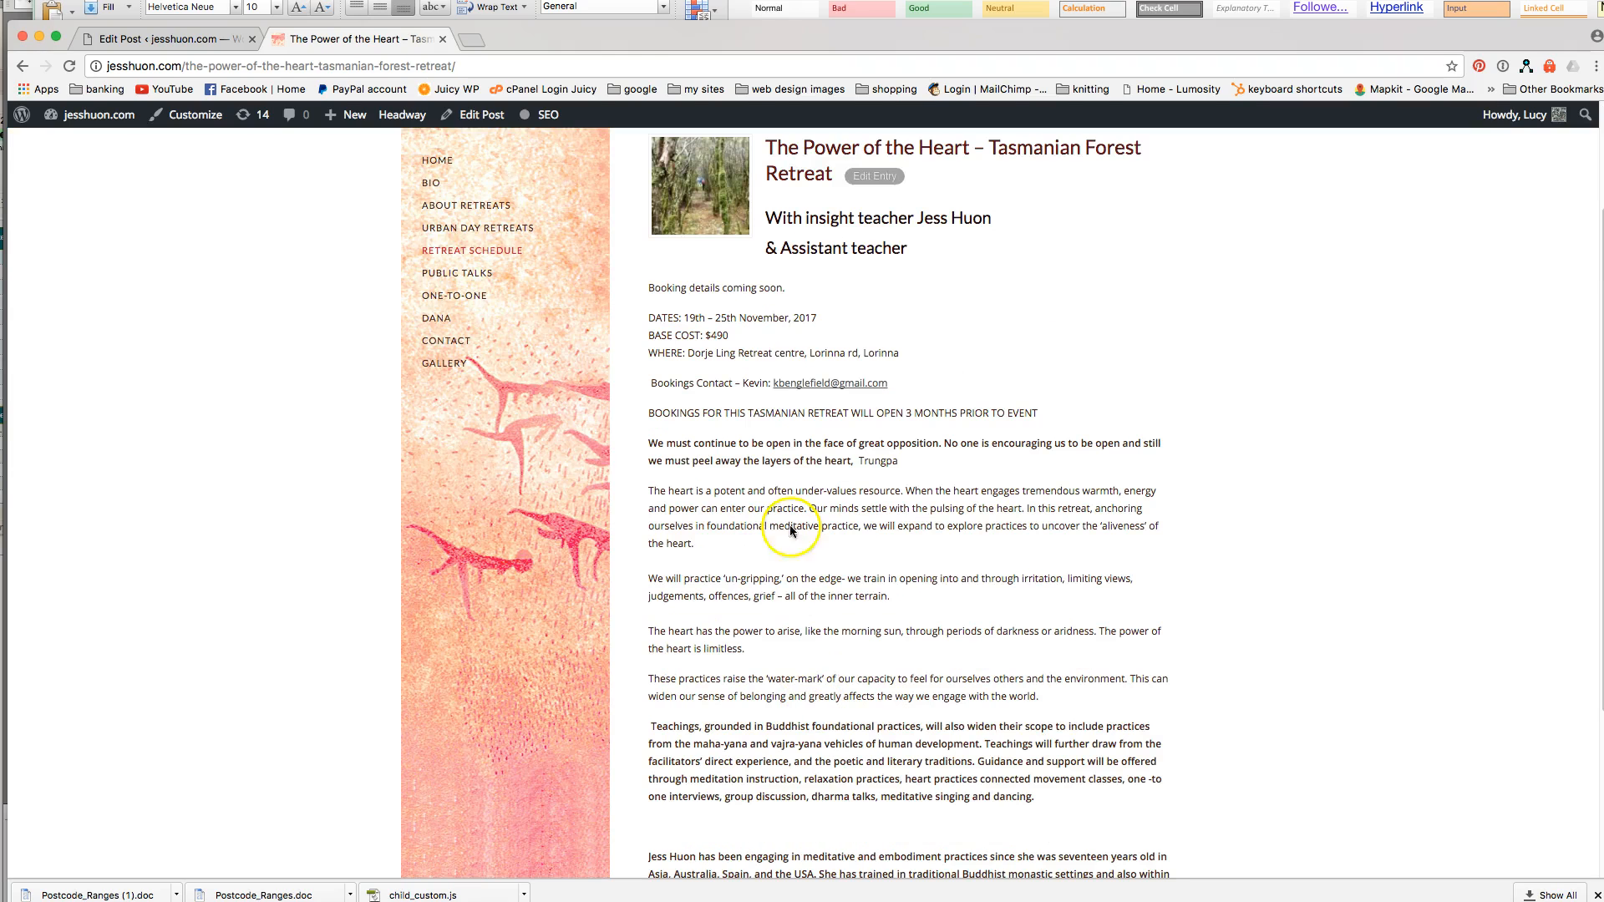
Back in the post editor, make the Excerpt box taller.
{"action": "left_click", "coordinate": [238, 43]}
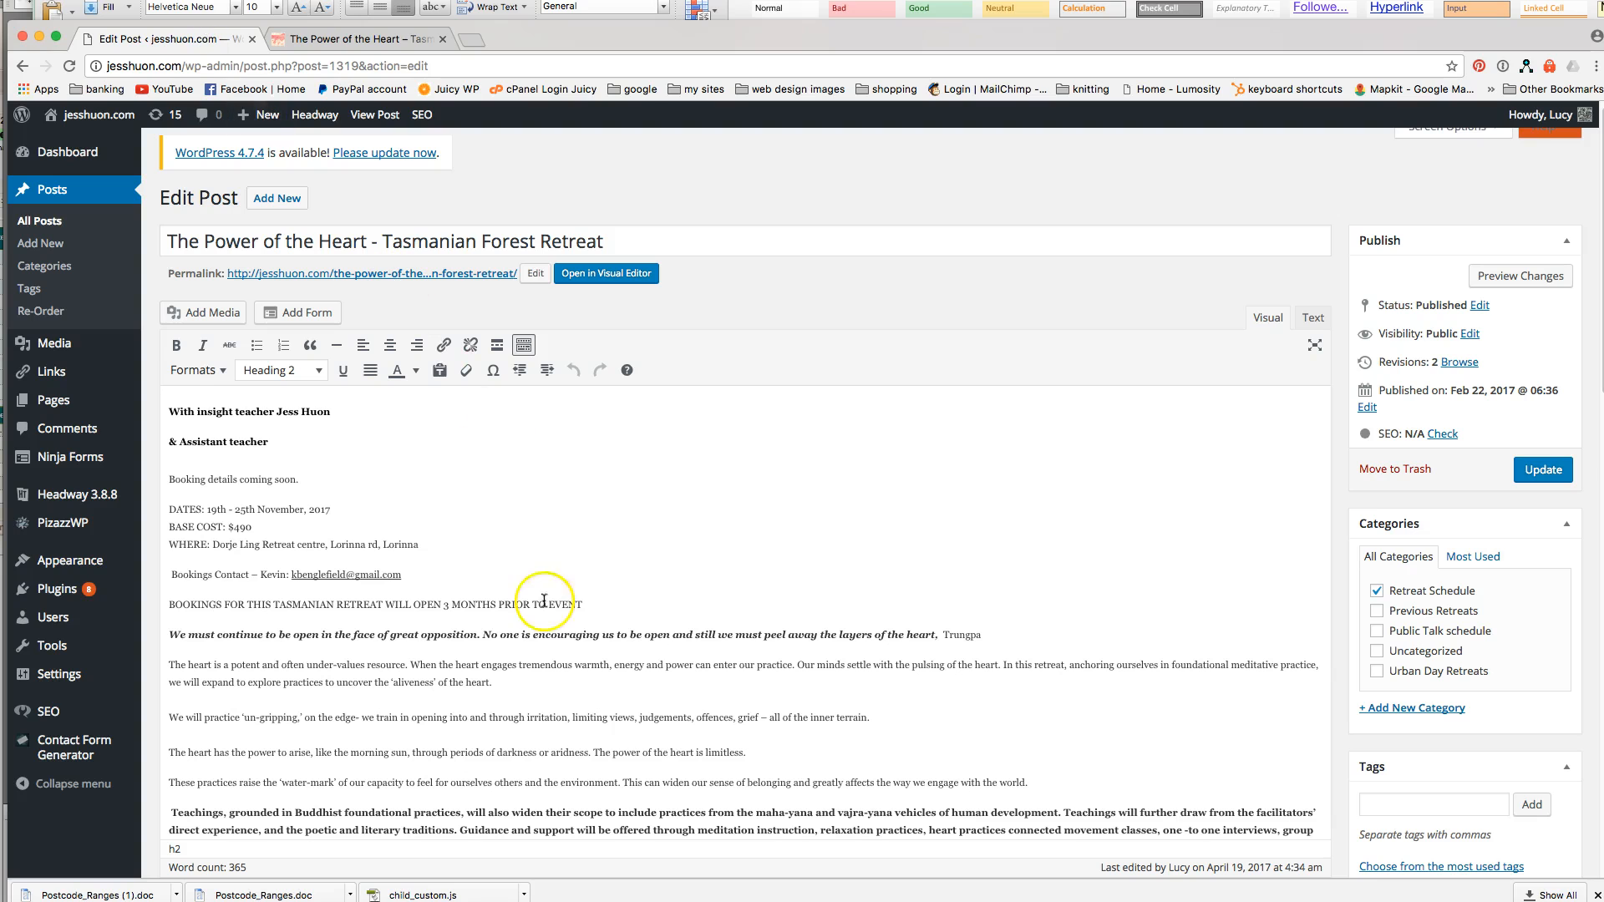
{"action": "scroll", "coordinate": [229, 532], "scroll_direction": "down", "scroll_amount": 5}
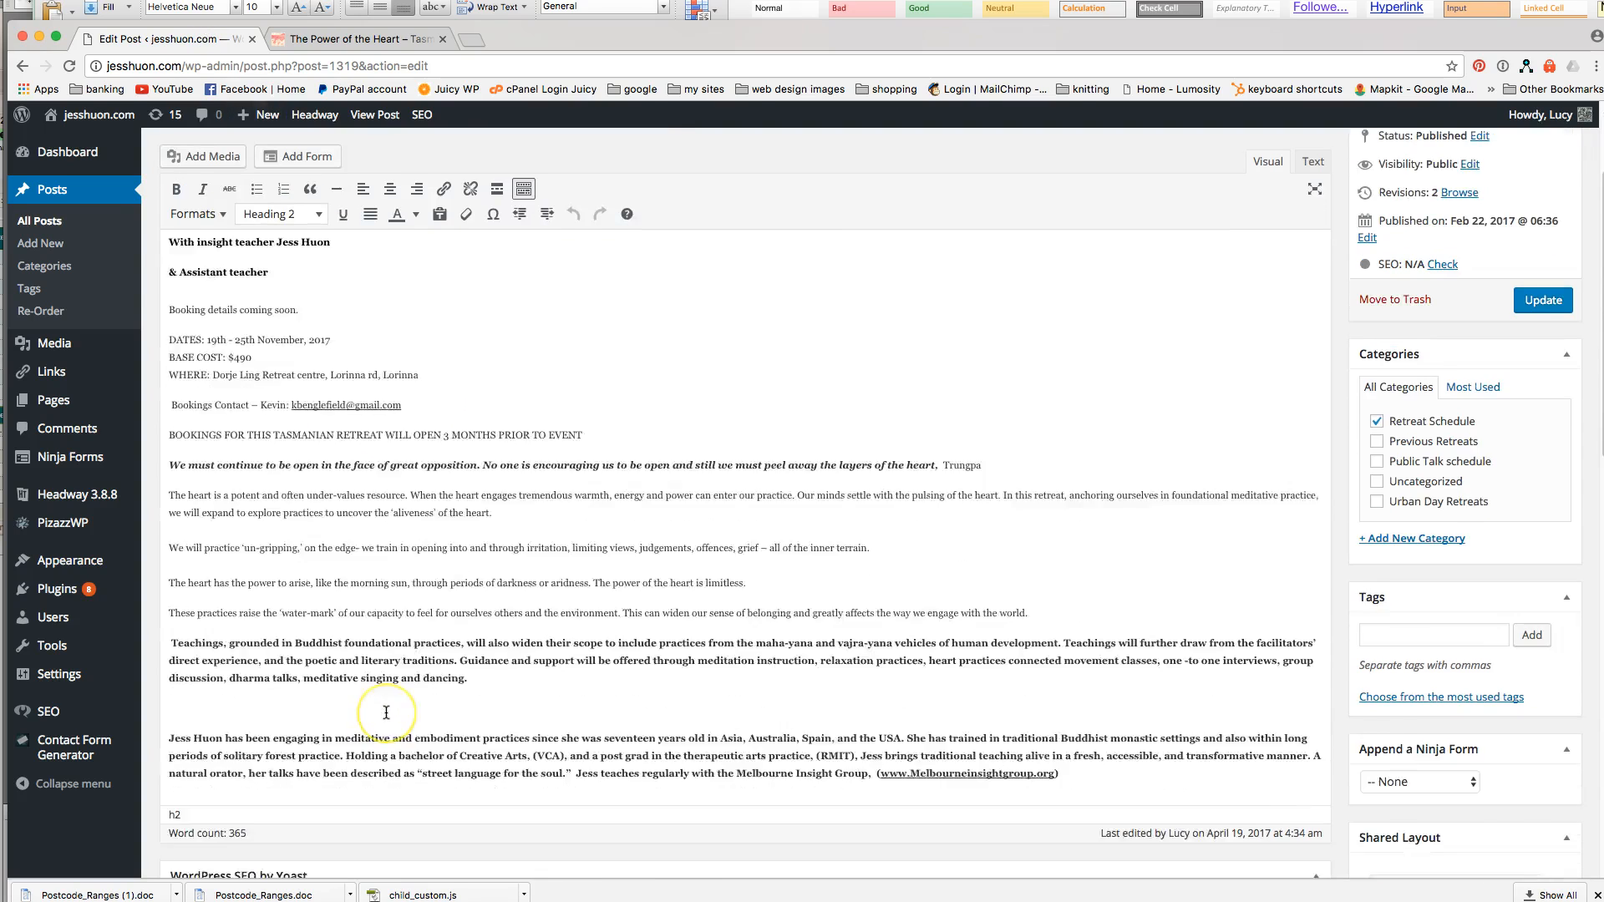
{"action": "scroll", "coordinate": [225, 436], "scroll_direction": "up", "scroll_amount": 5}
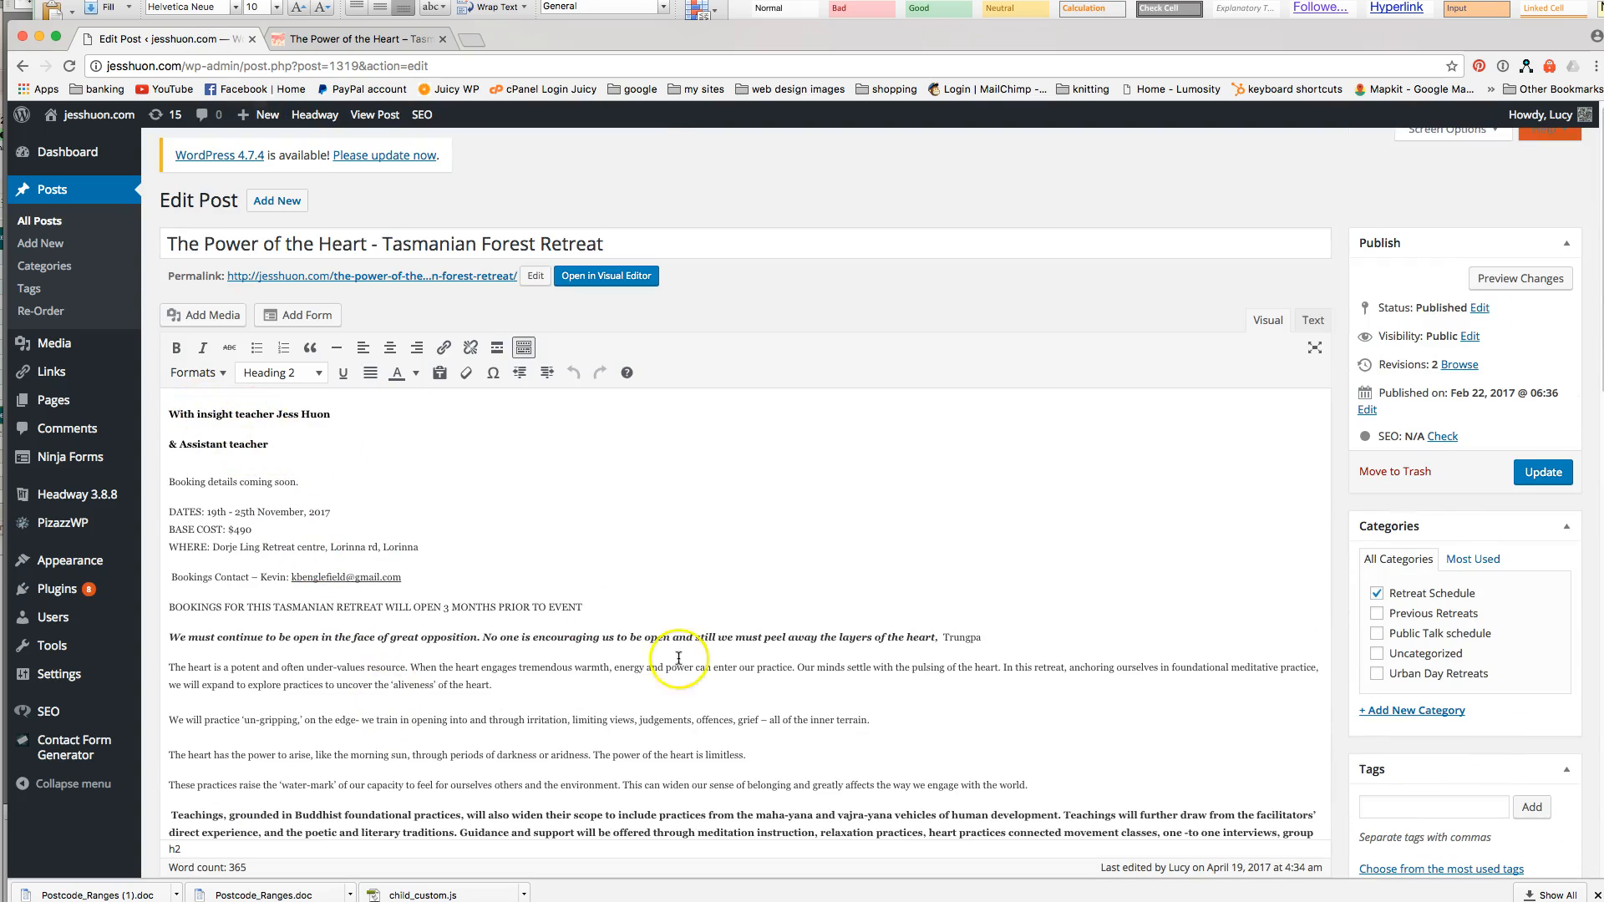
{"action": "scroll", "coordinate": [926, 755], "scroll_direction": "down", "scroll_amount": 10}
{"action": "scroll", "coordinate": [1074, 755], "scroll_direction": "down", "scroll_amount": 9}
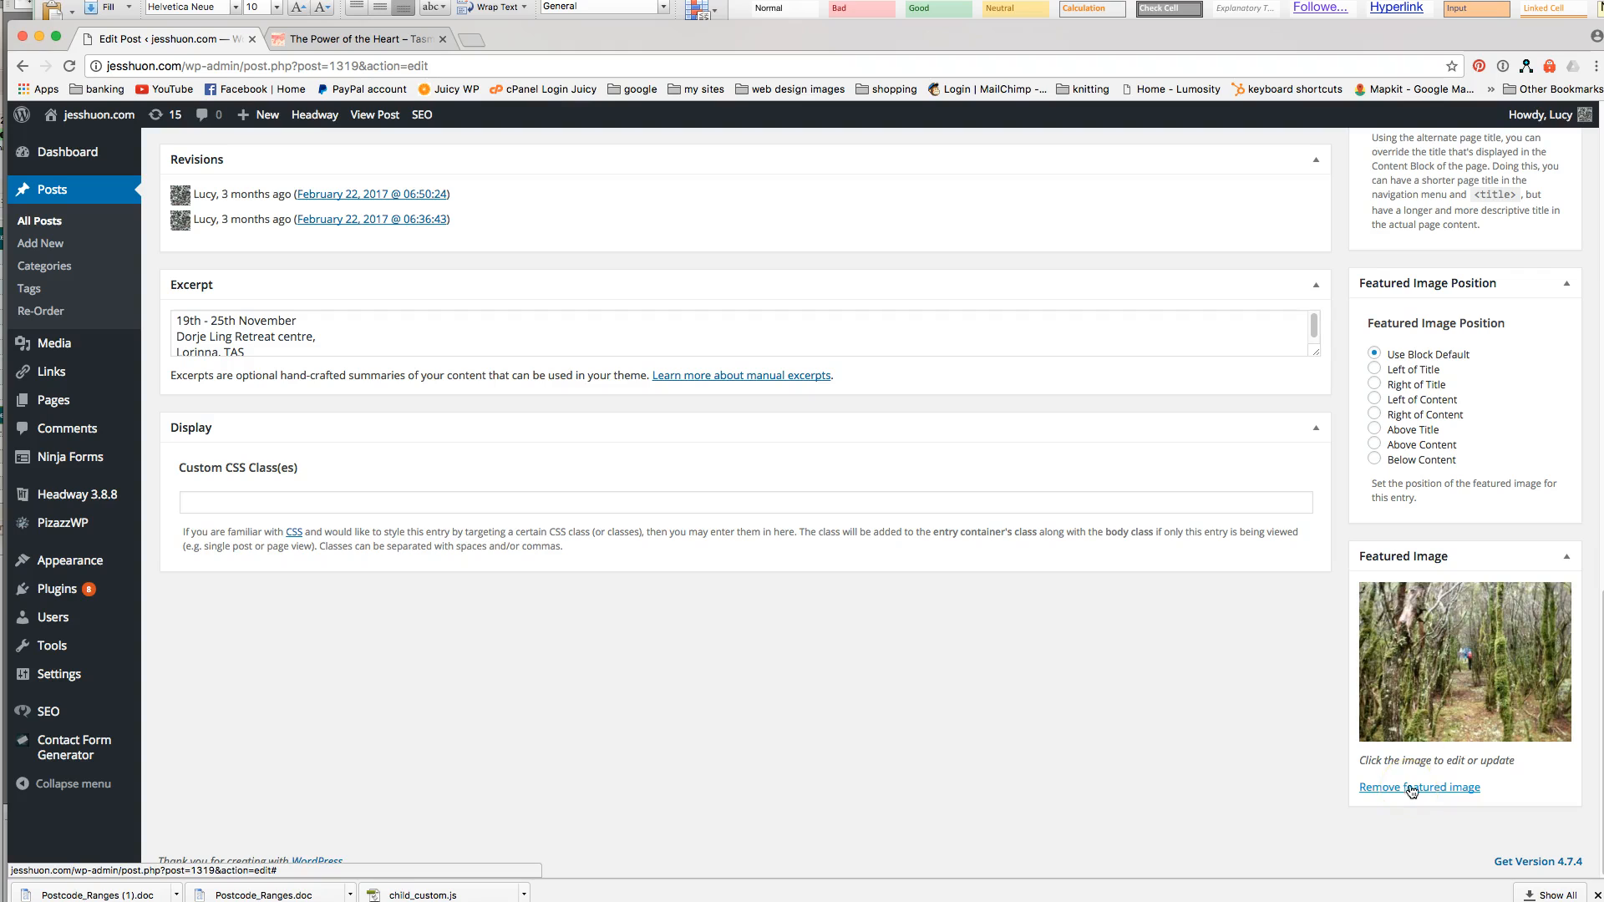
{"action": "scroll", "coordinate": [1036, 599], "scroll_direction": "up", "scroll_amount": 1}
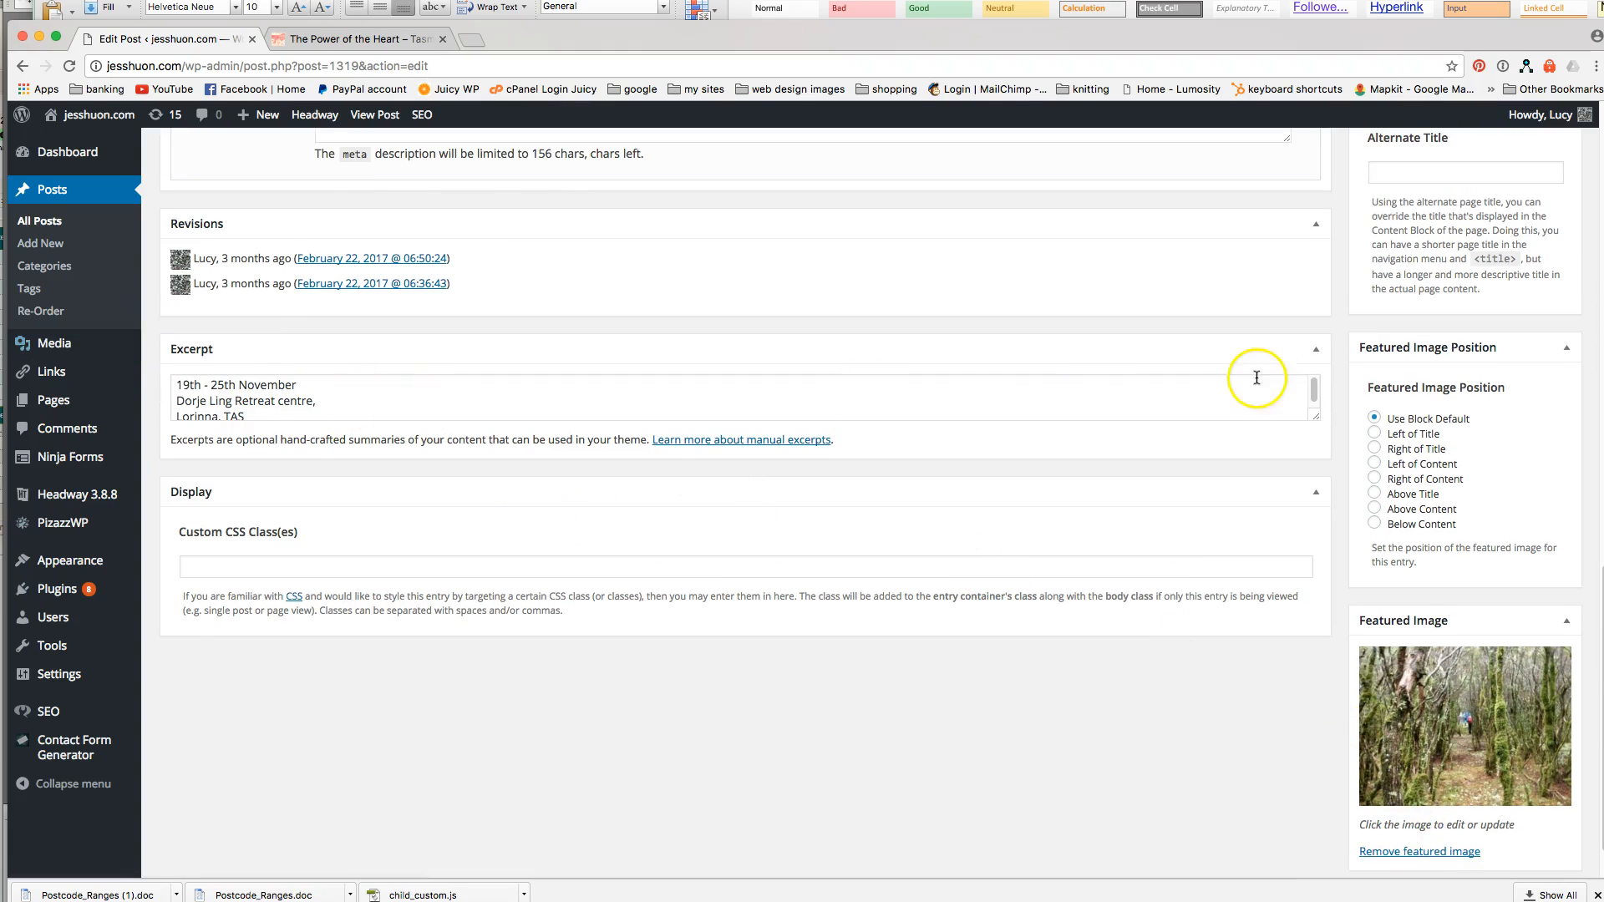
{"action": "left_click_drag", "start_coordinate": [1316, 418], "coordinate": [1316, 506]}
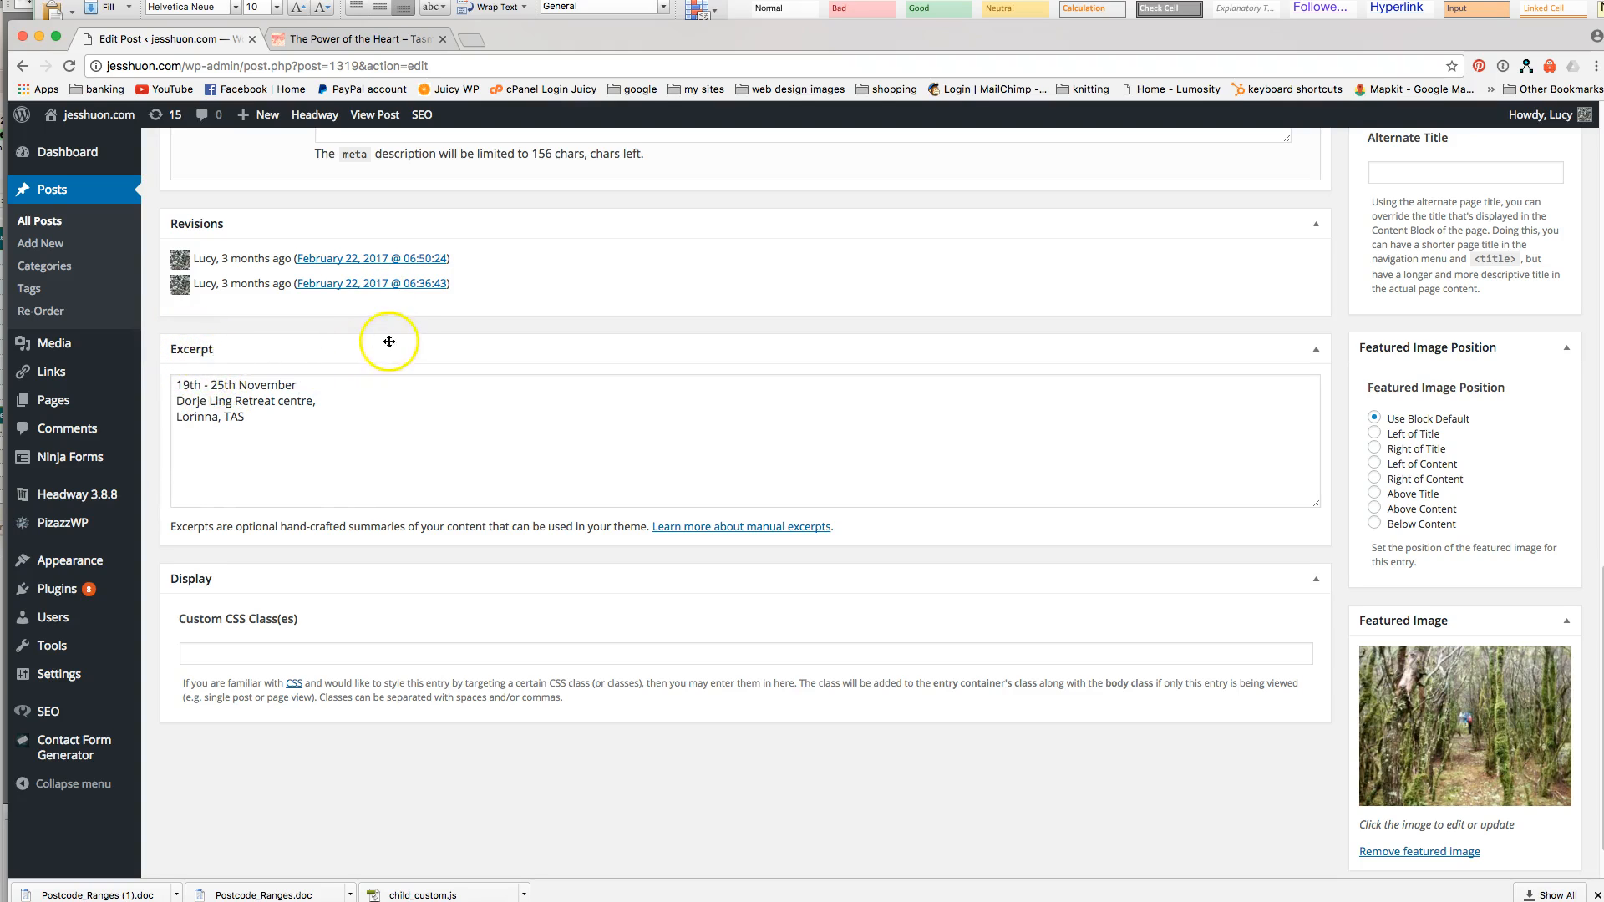
{"action": "scroll", "coordinate": [387, 340], "scroll_direction": "up", "scroll_amount": 10}
Check the live site again, then review the post's Retreat Schedule category in the editor.
{"action": "left_click", "coordinate": [347, 35]}
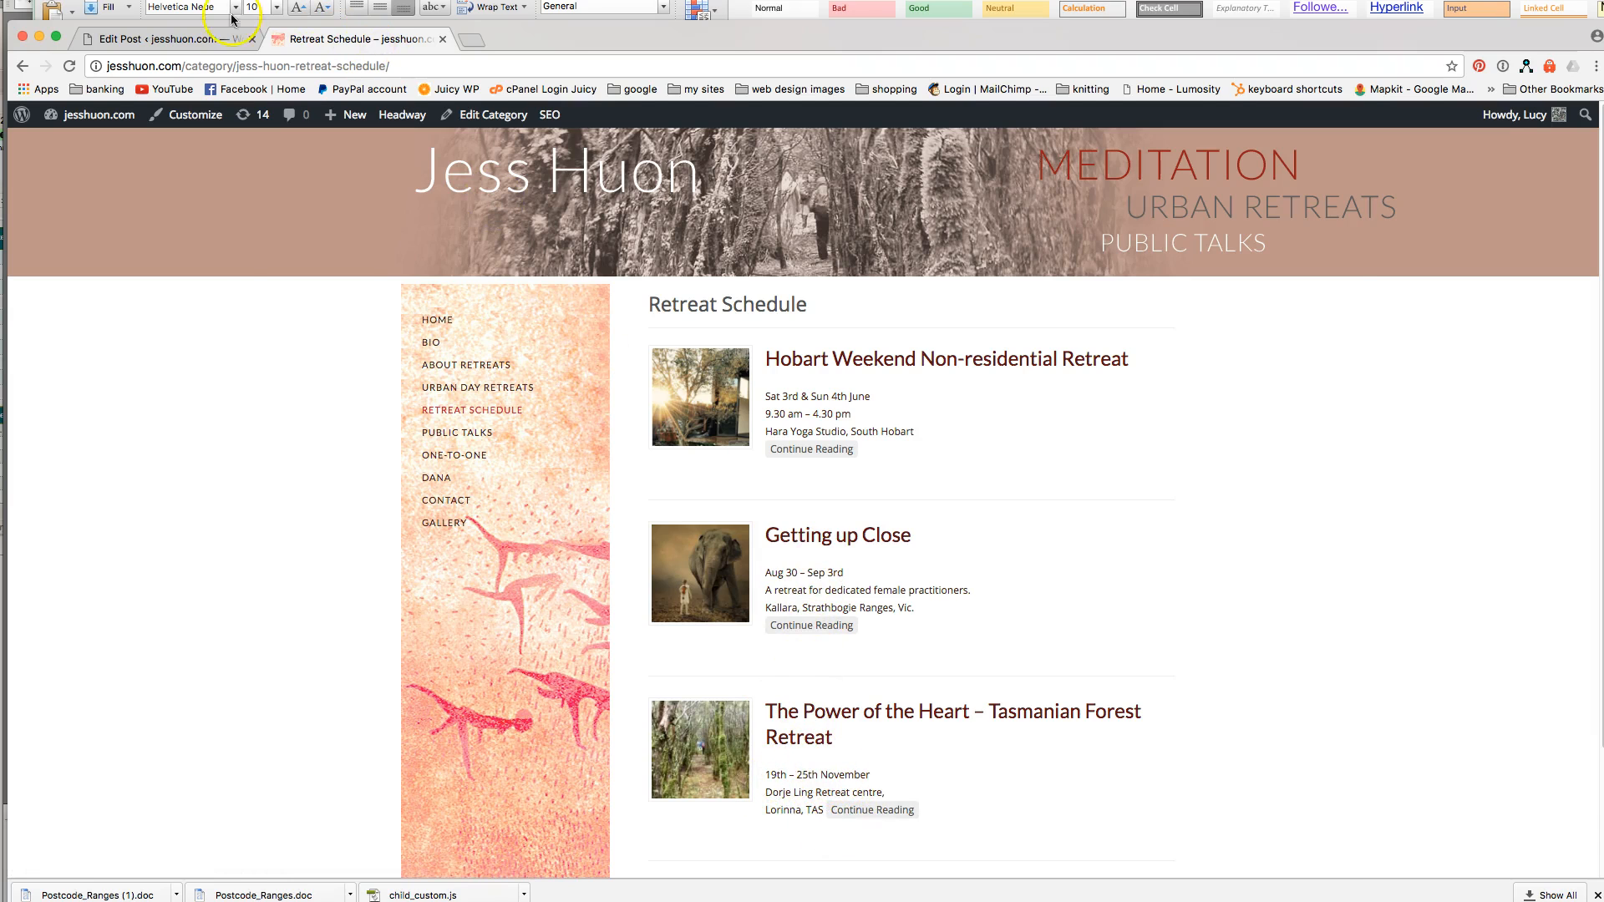
{"action": "left_click", "coordinate": [204, 39]}
{"action": "scroll", "coordinate": [584, 773], "scroll_direction": "down", "scroll_amount": 15}
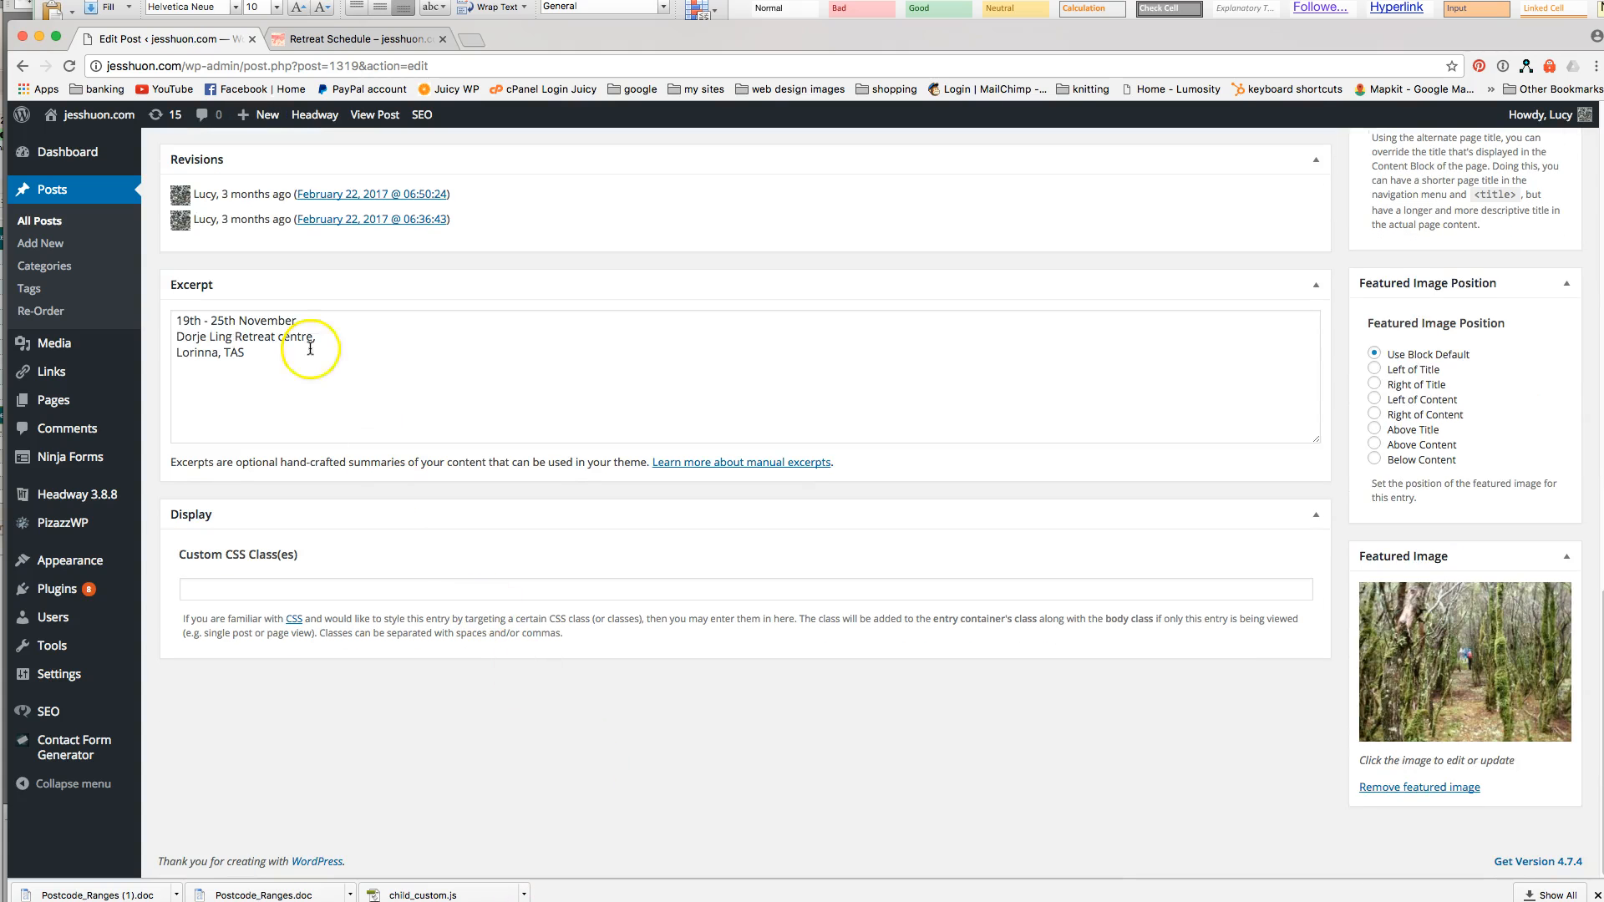
{"action": "scroll", "coordinate": [250, 368], "scroll_direction": "up", "scroll_amount": 6}
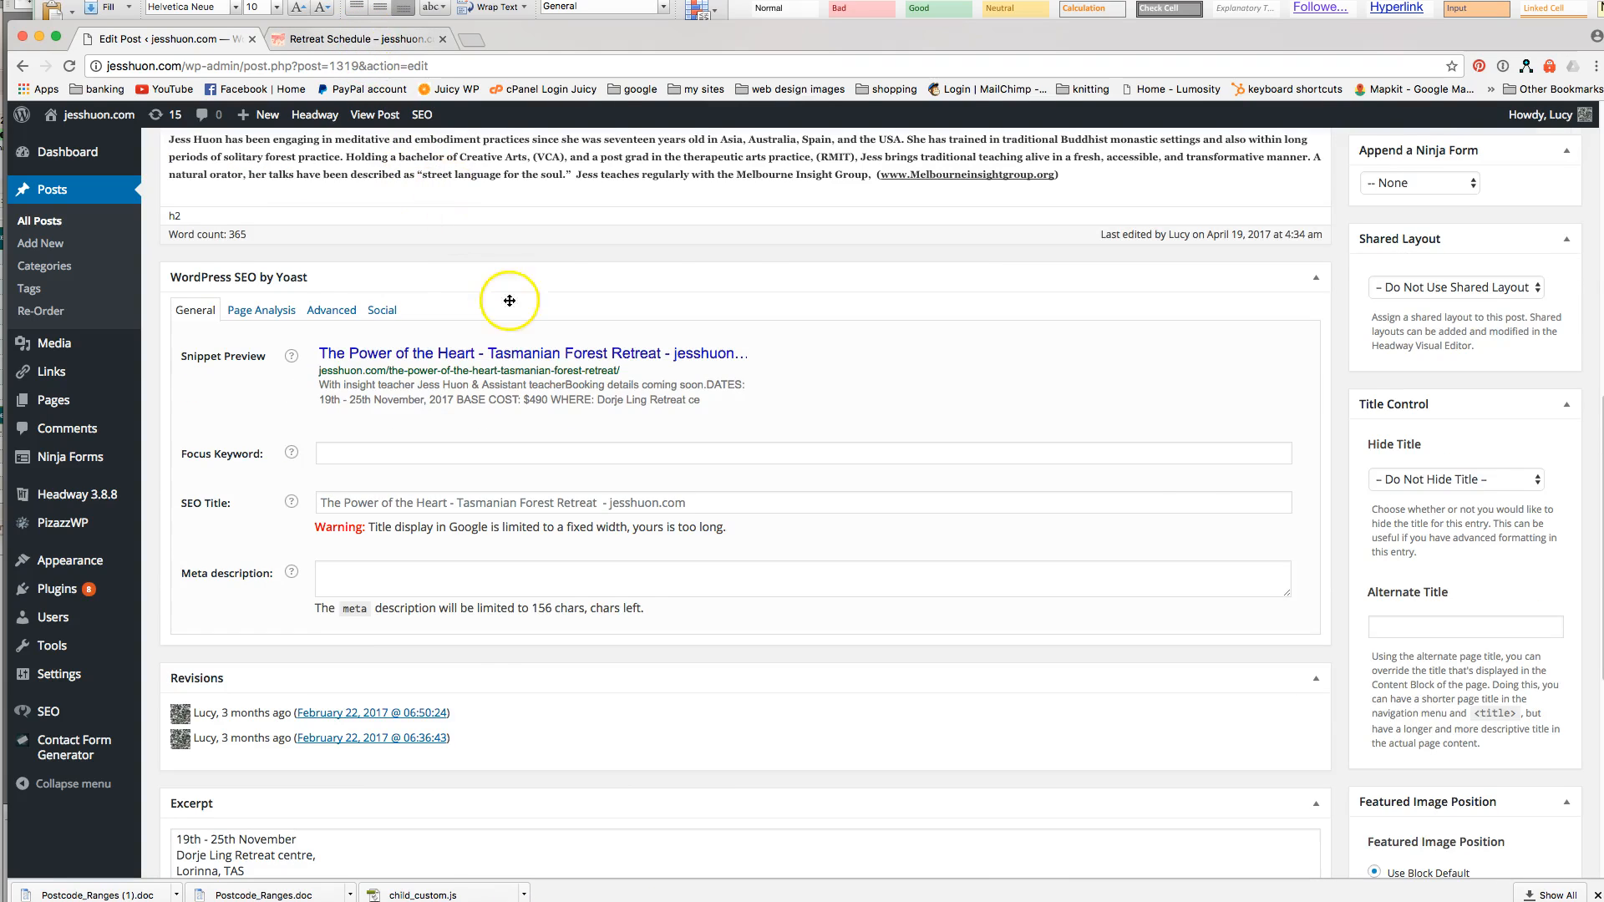
{"action": "scroll", "coordinate": [512, 305], "scroll_direction": "up", "scroll_amount": 8}
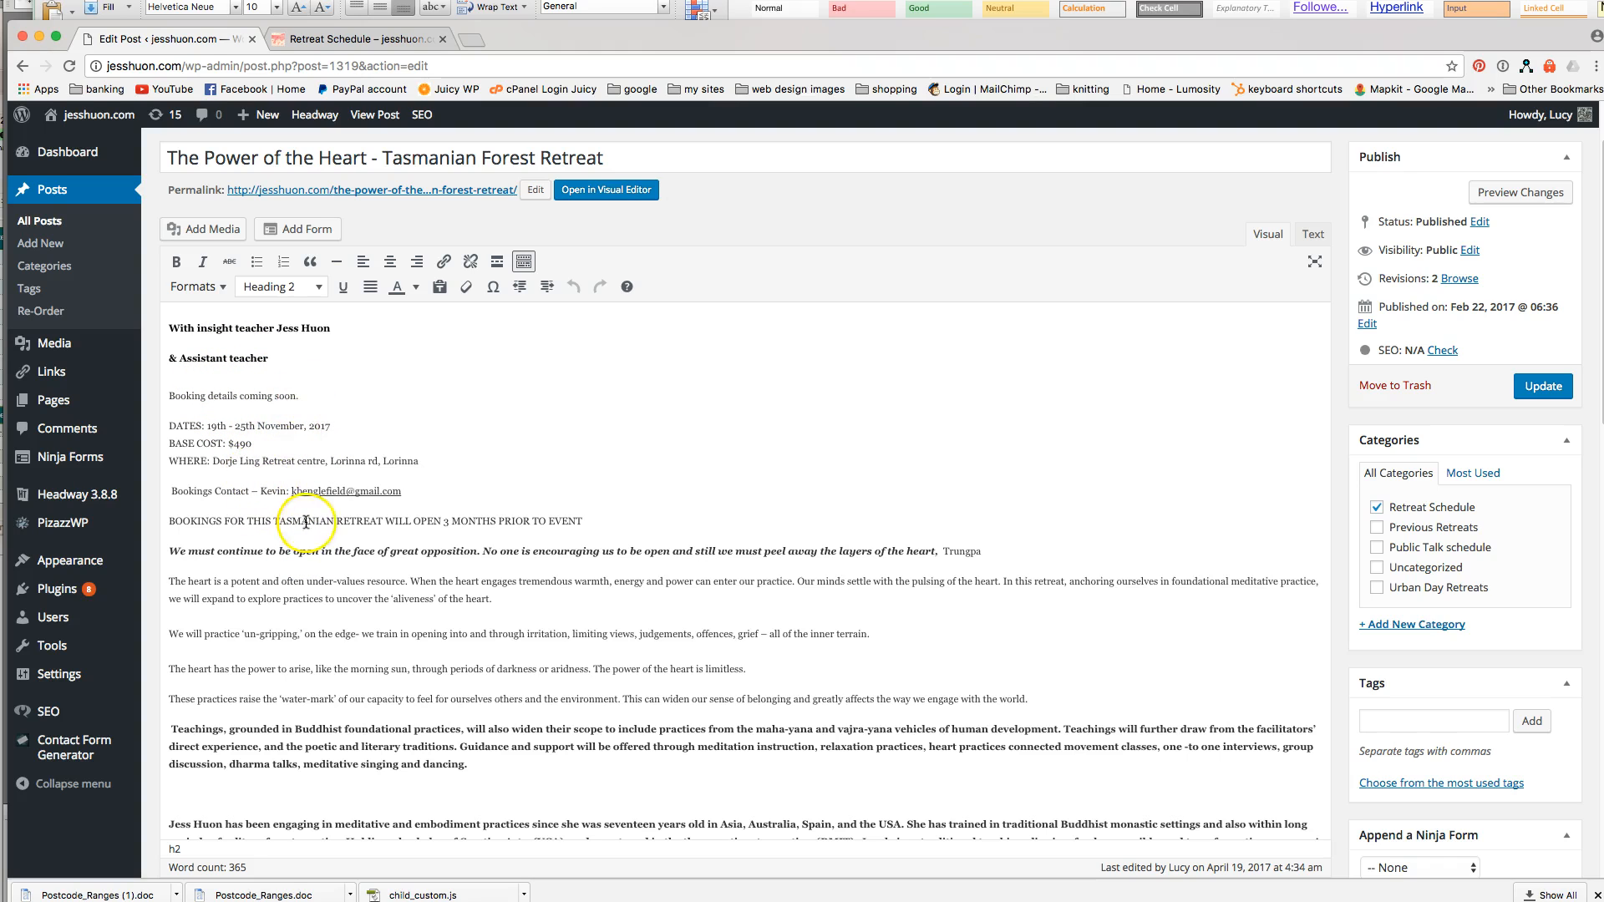
{"action": "scroll", "coordinate": [1156, 810], "scroll_direction": "down", "scroll_amount": 15}
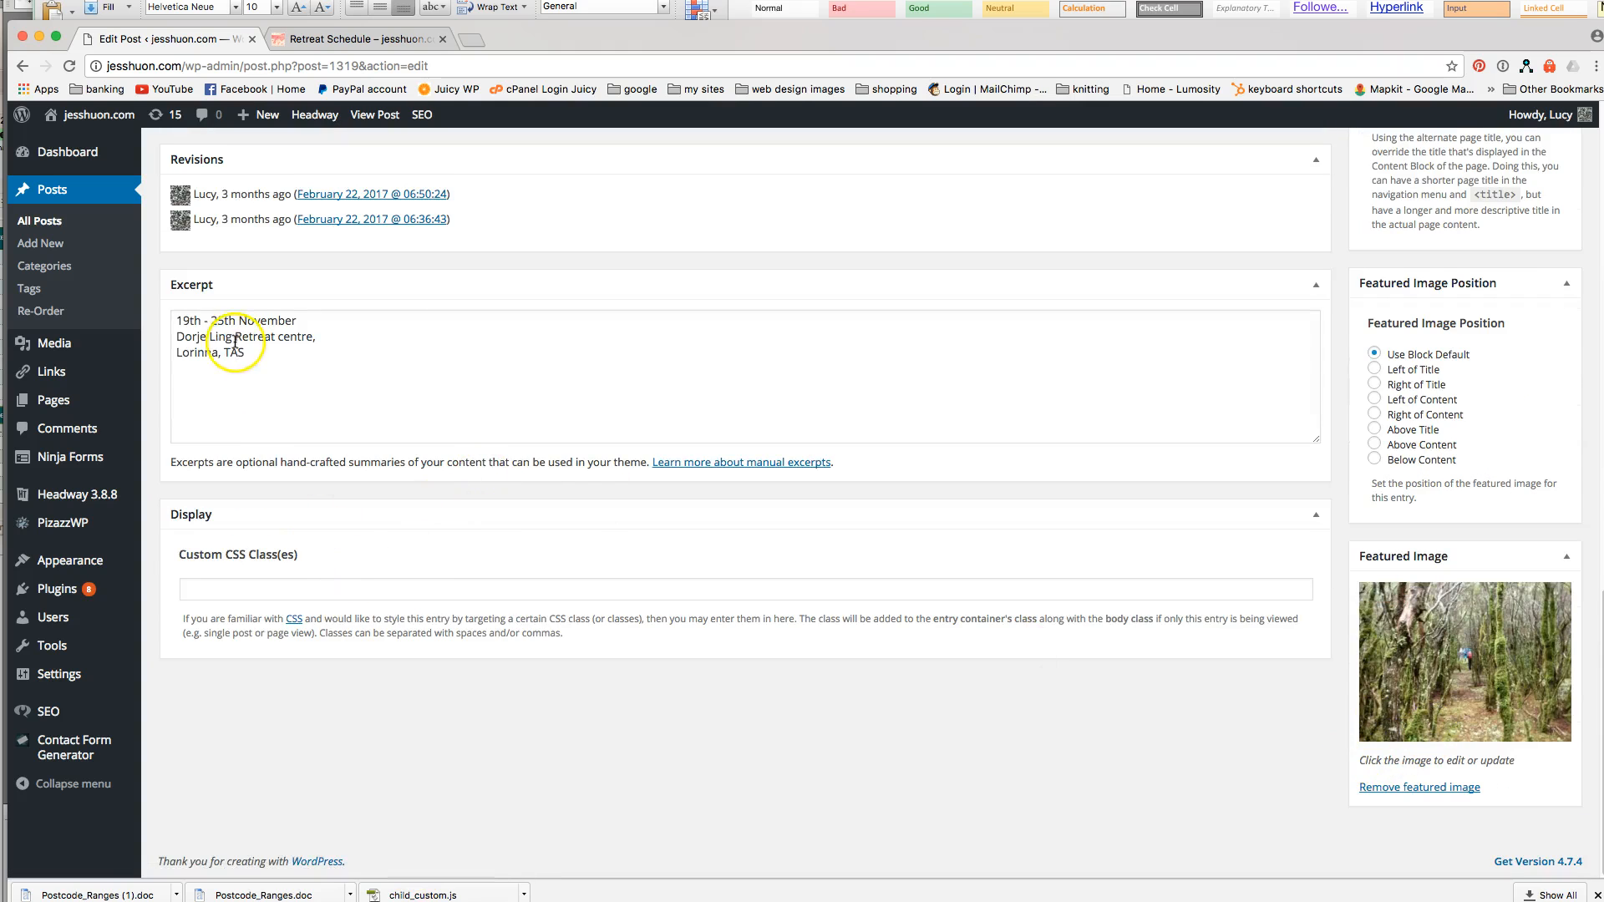
{"action": "scroll", "coordinate": [359, 309], "scroll_direction": "up", "scroll_amount": 7}
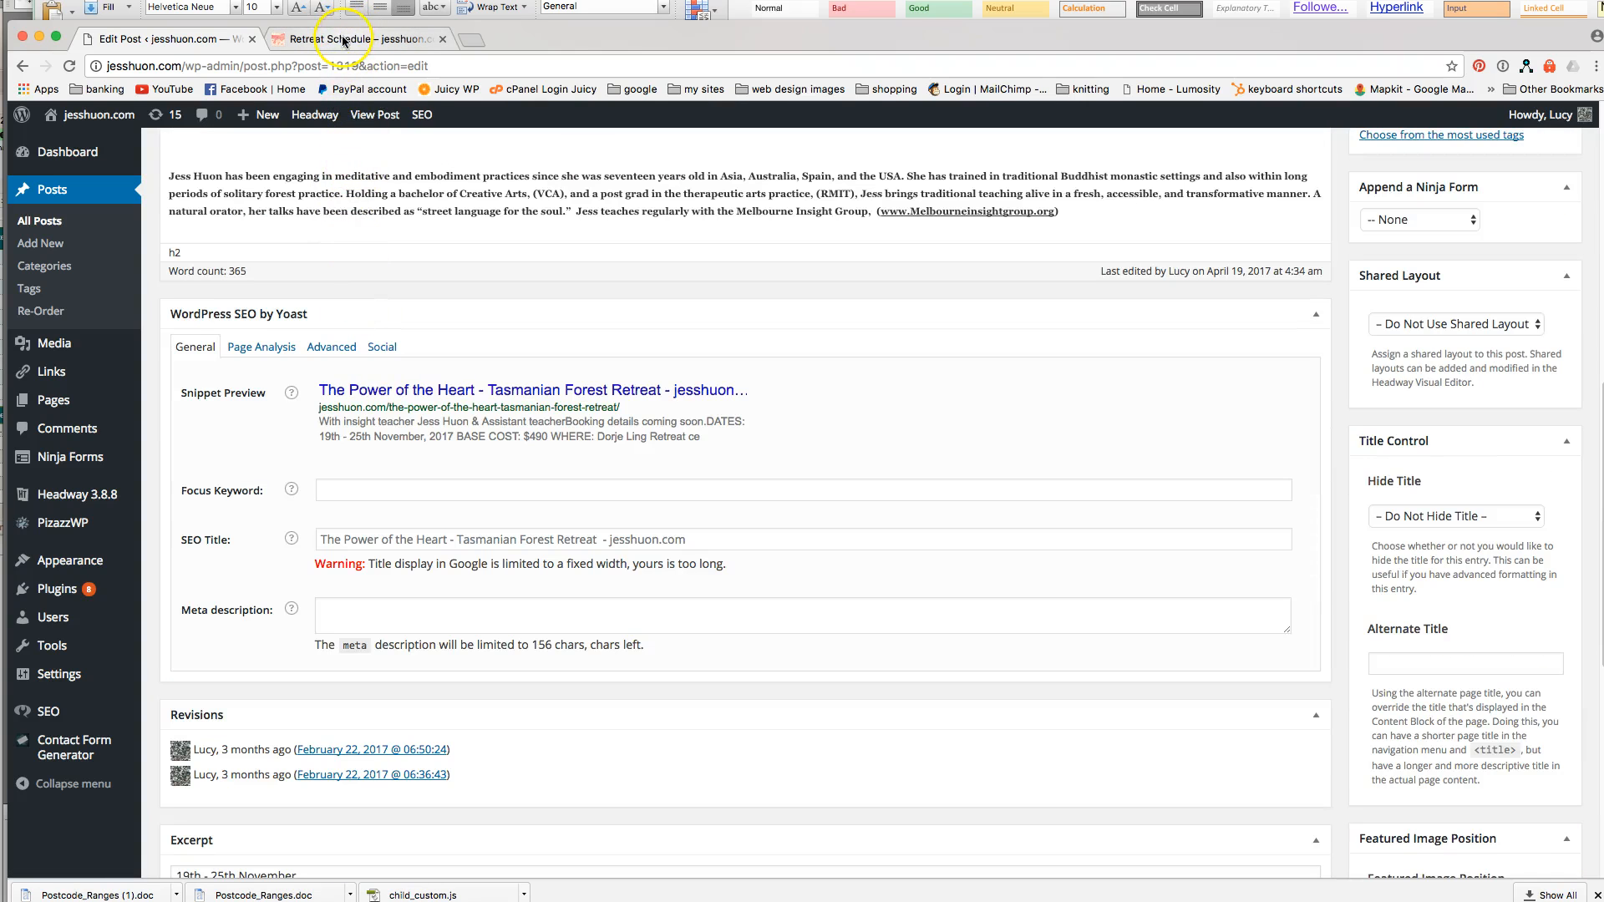
{"action": "scroll", "coordinate": [1347, 355], "scroll_direction": "up", "scroll_amount": 7}
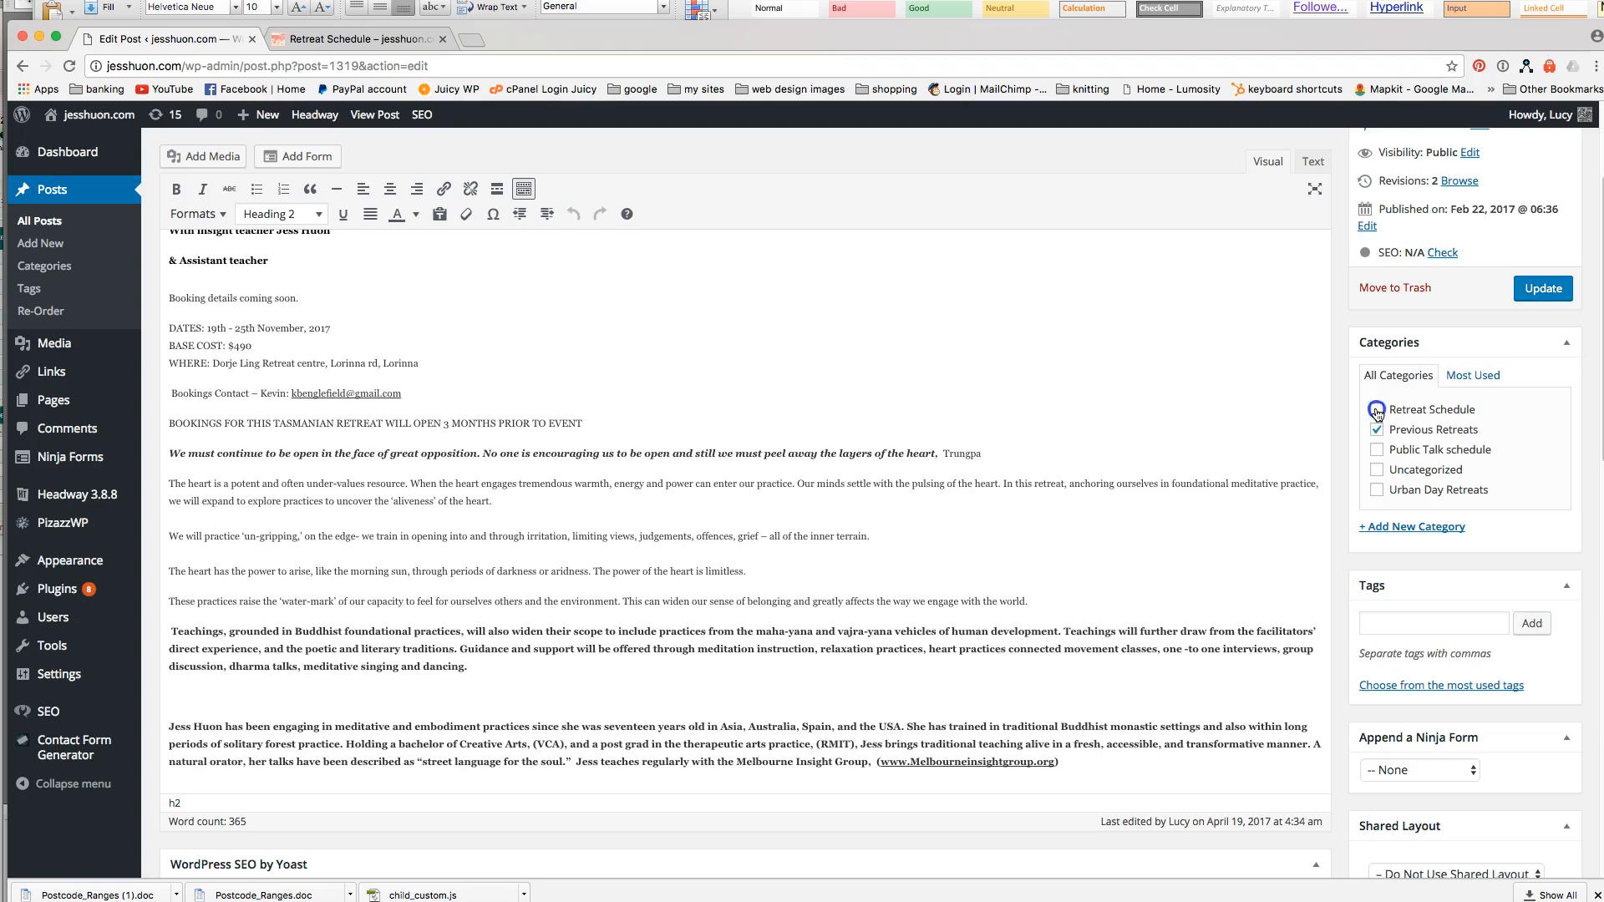
Browse the live Previous Retreats page, go back to Retreat Schedule, then return to All Posts.
{"action": "left_click", "coordinate": [316, 38]}
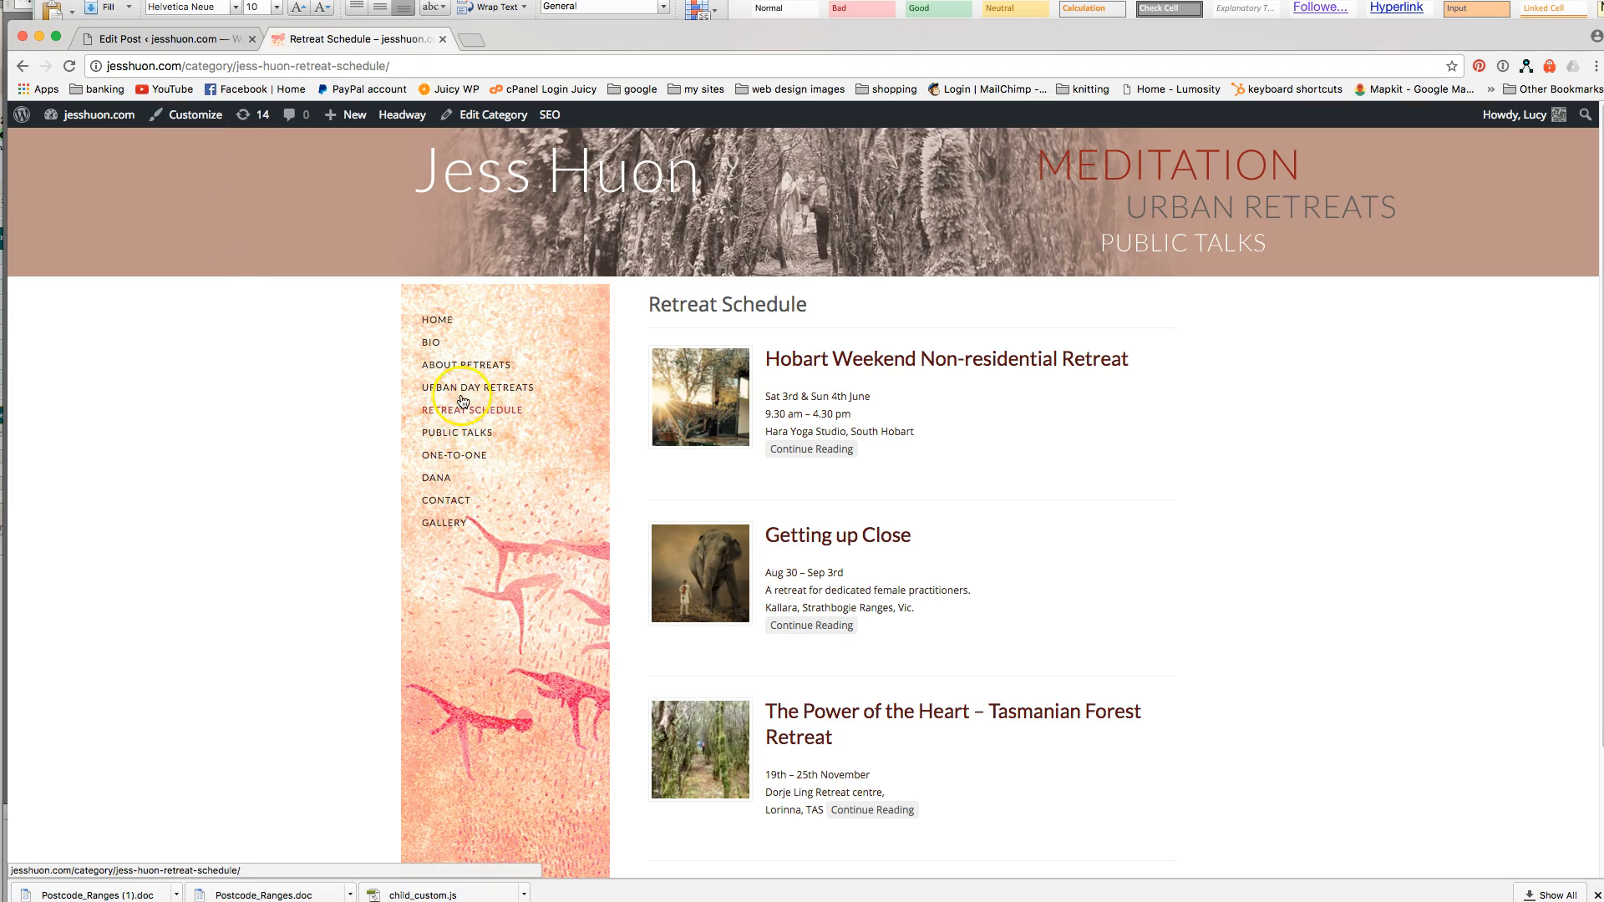
{"action": "mouse_move", "coordinate": [461, 376]}
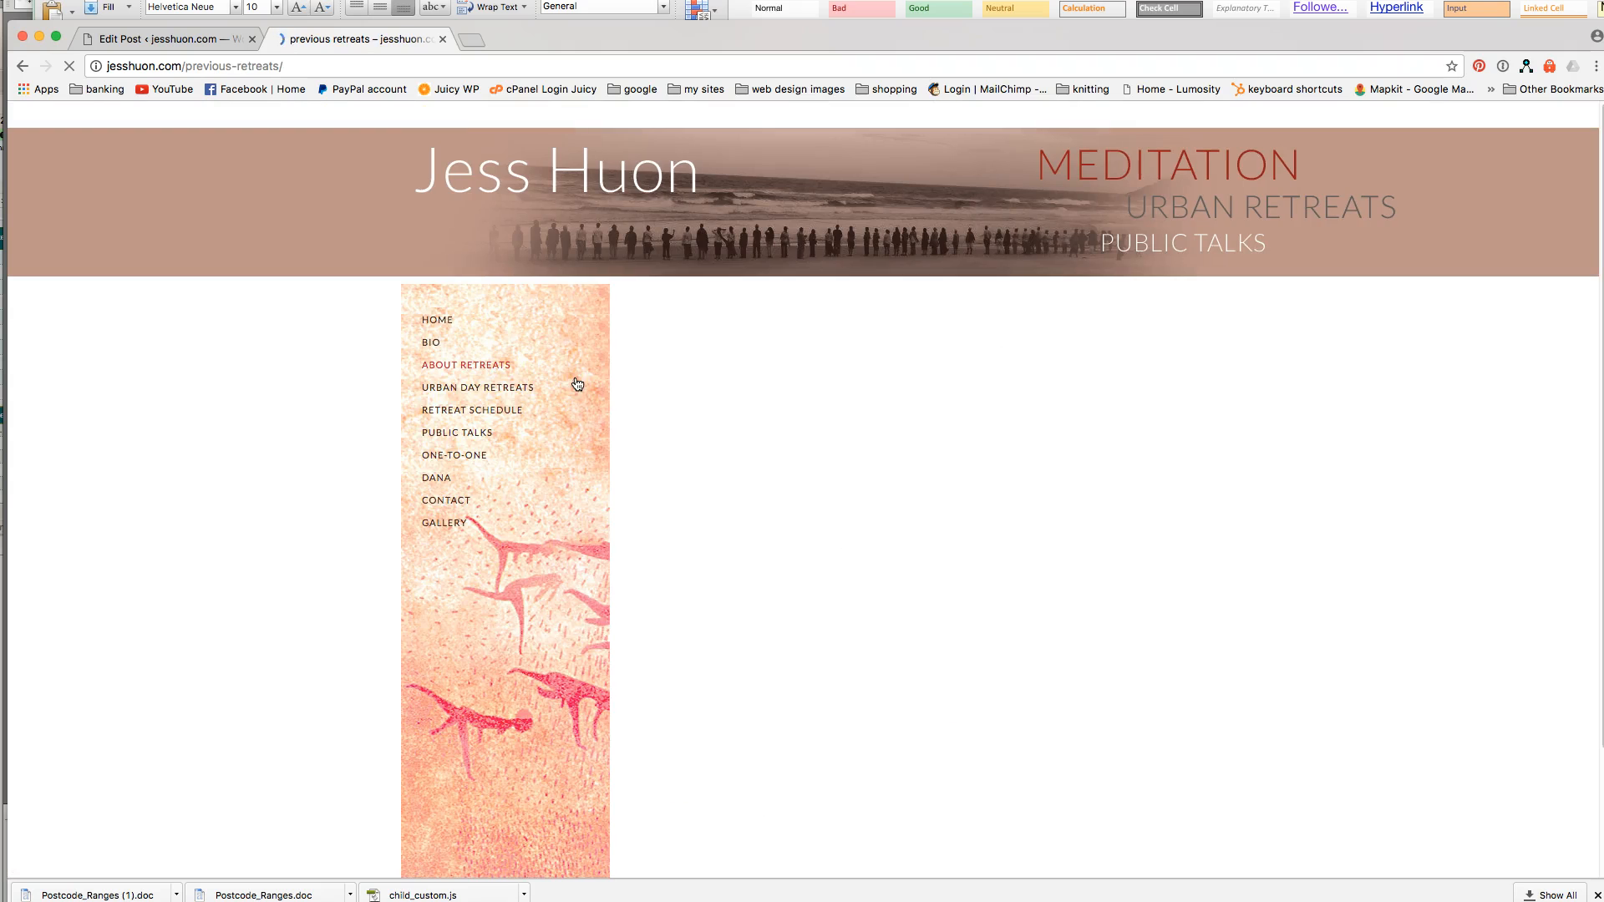
{"action": "scroll", "coordinate": [1307, 565], "scroll_direction": "down", "scroll_amount": 2}
{"action": "scroll", "coordinate": [1307, 571], "scroll_direction": "up", "scroll_amount": 2}
{"action": "scroll", "coordinate": [1305, 565], "scroll_direction": "up", "scroll_amount": 1}
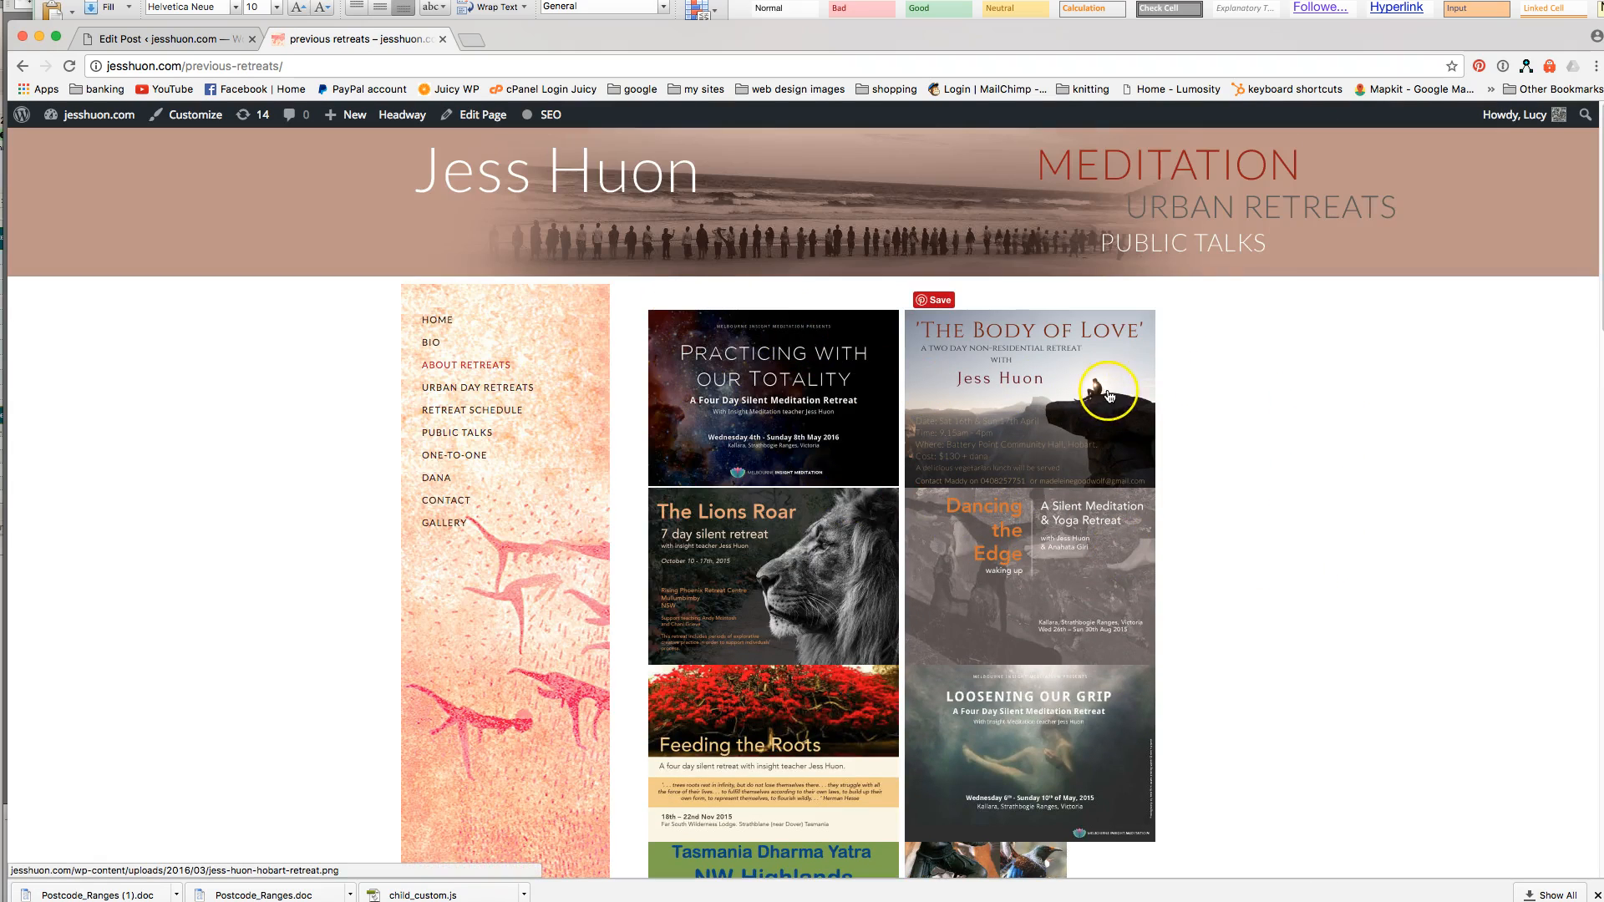
{"action": "scroll", "coordinate": [1211, 579], "scroll_direction": "down", "scroll_amount": 9}
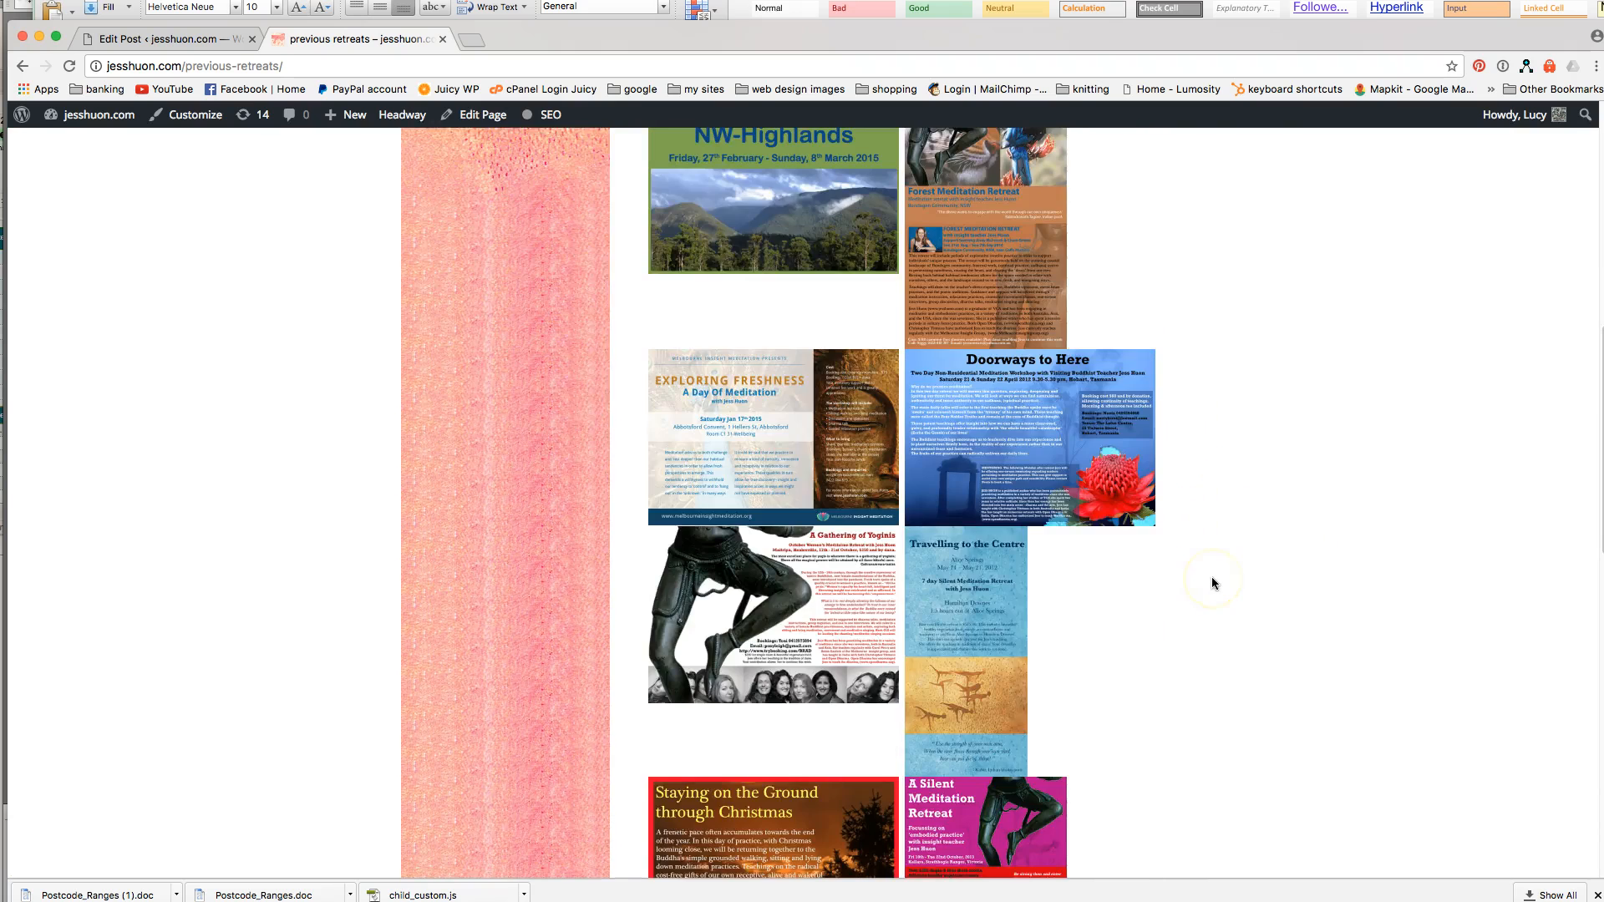
{"action": "scroll", "coordinate": [1211, 576], "scroll_direction": "up", "scroll_amount": 9}
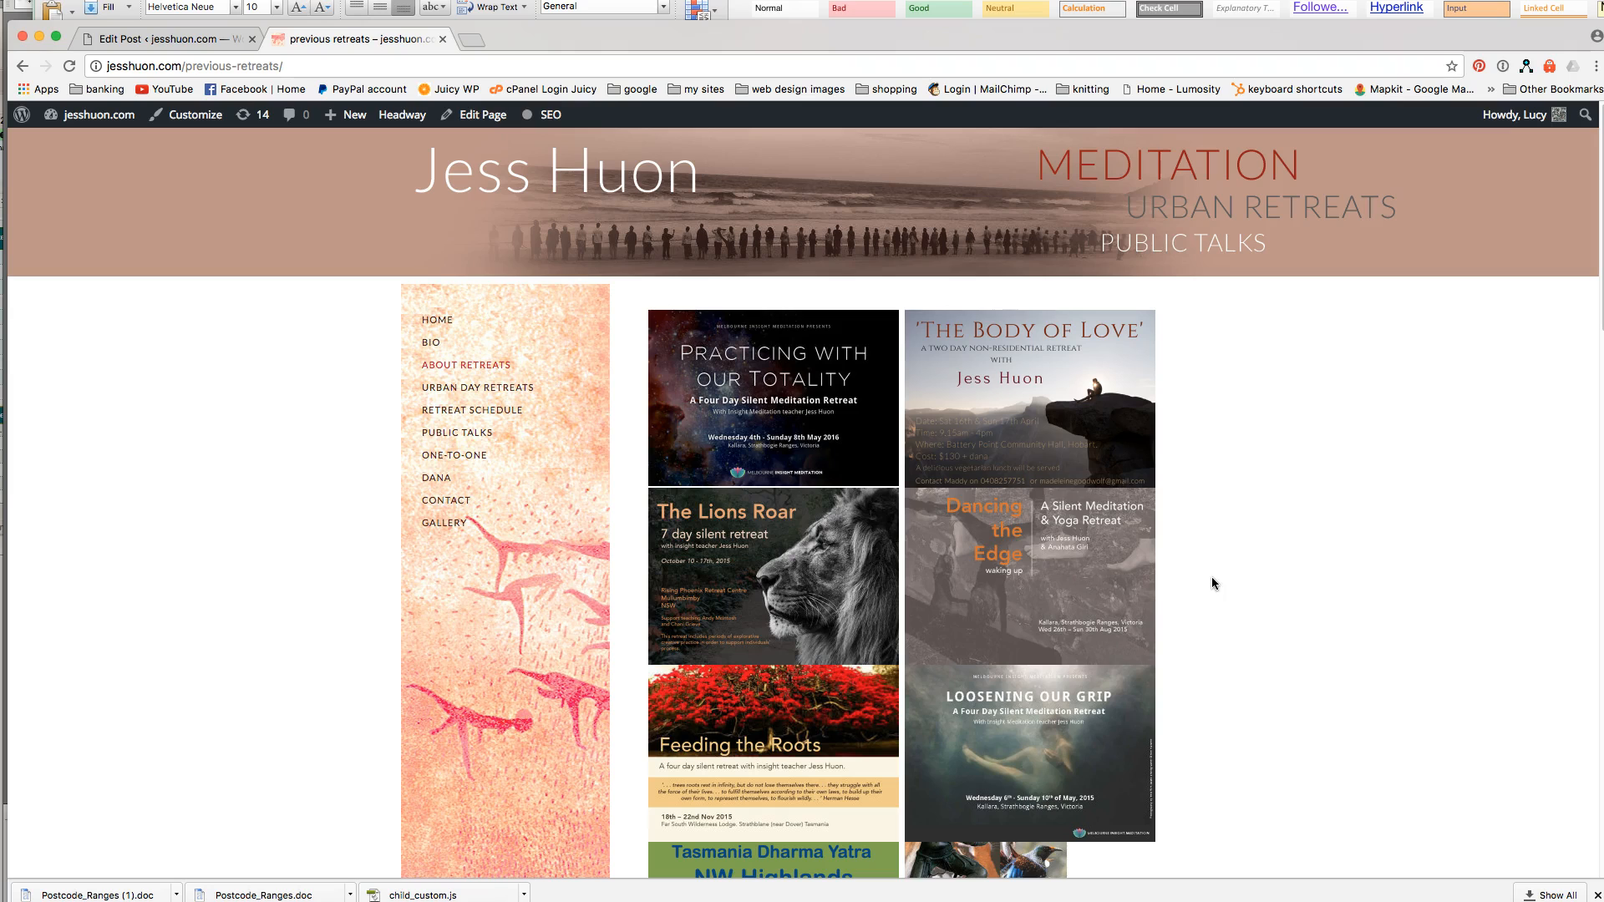
{"action": "left_click", "coordinate": [30, 75]}
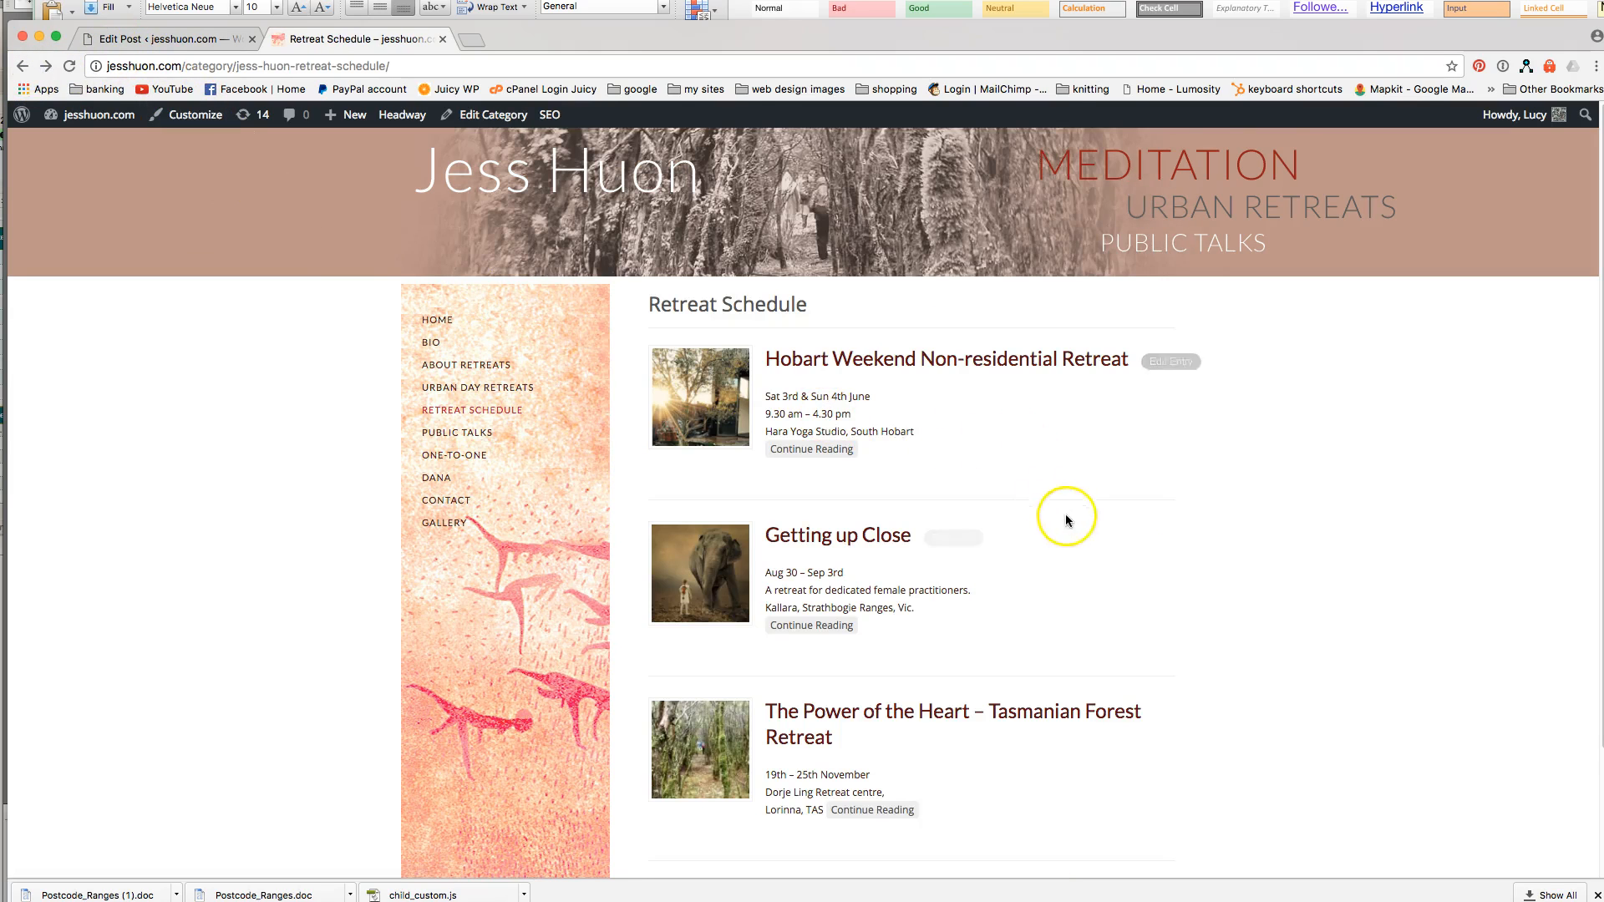
{"action": "scroll", "coordinate": [1069, 535], "scroll_direction": "down", "scroll_amount": 1}
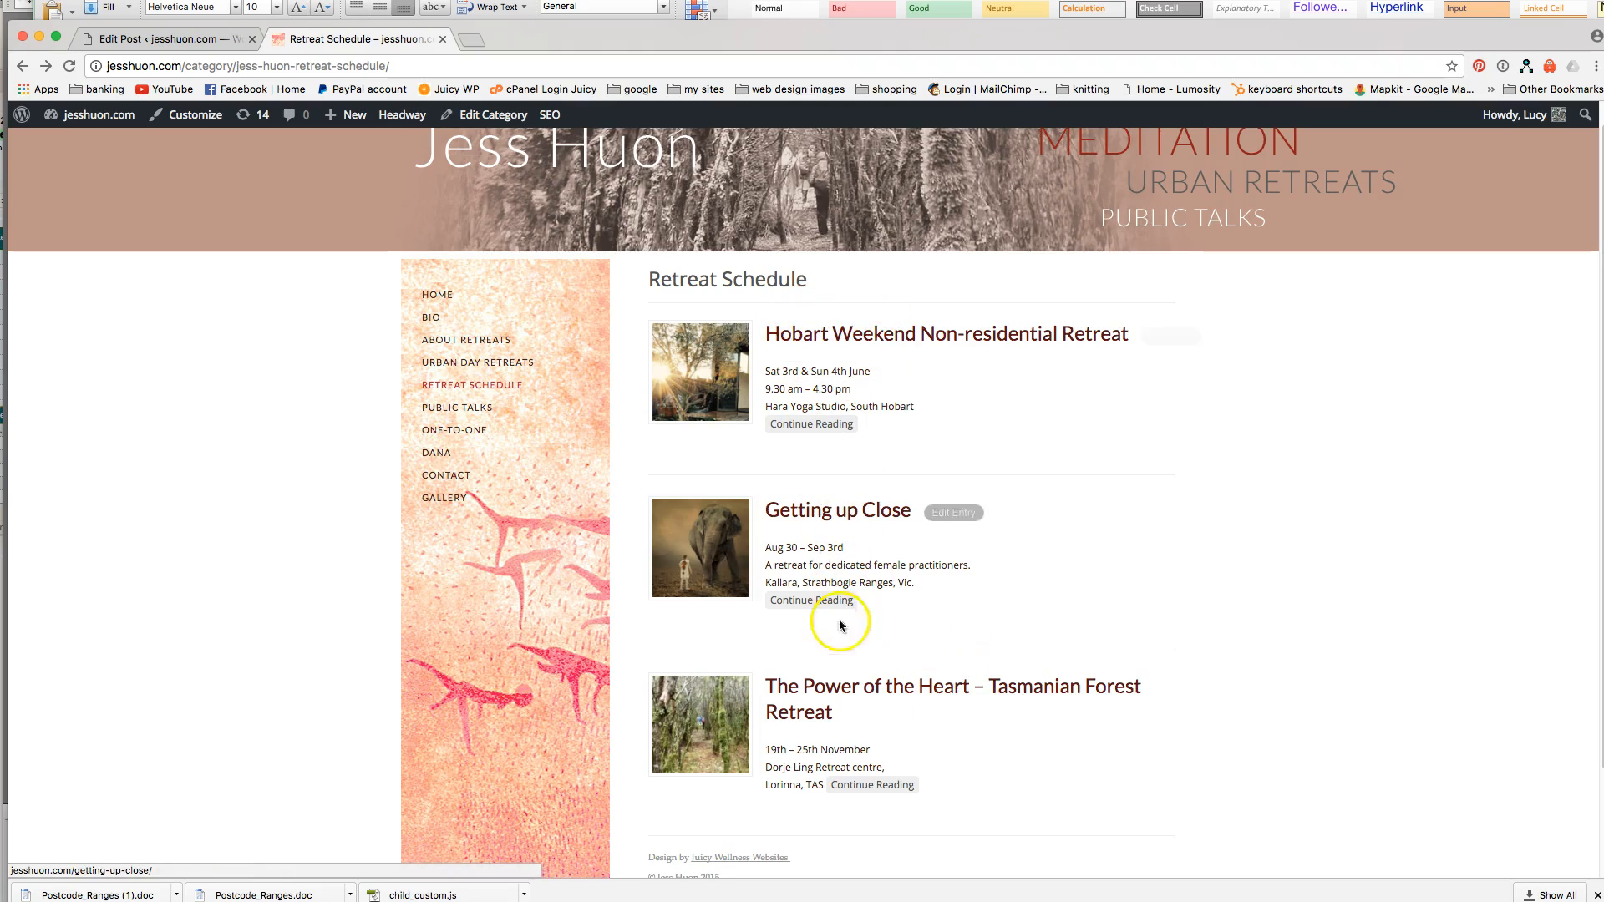
{"action": "left_click", "coordinate": [182, 38]}
{"action": "scroll", "coordinate": [451, 348], "scroll_direction": "up", "scroll_amount": 3}
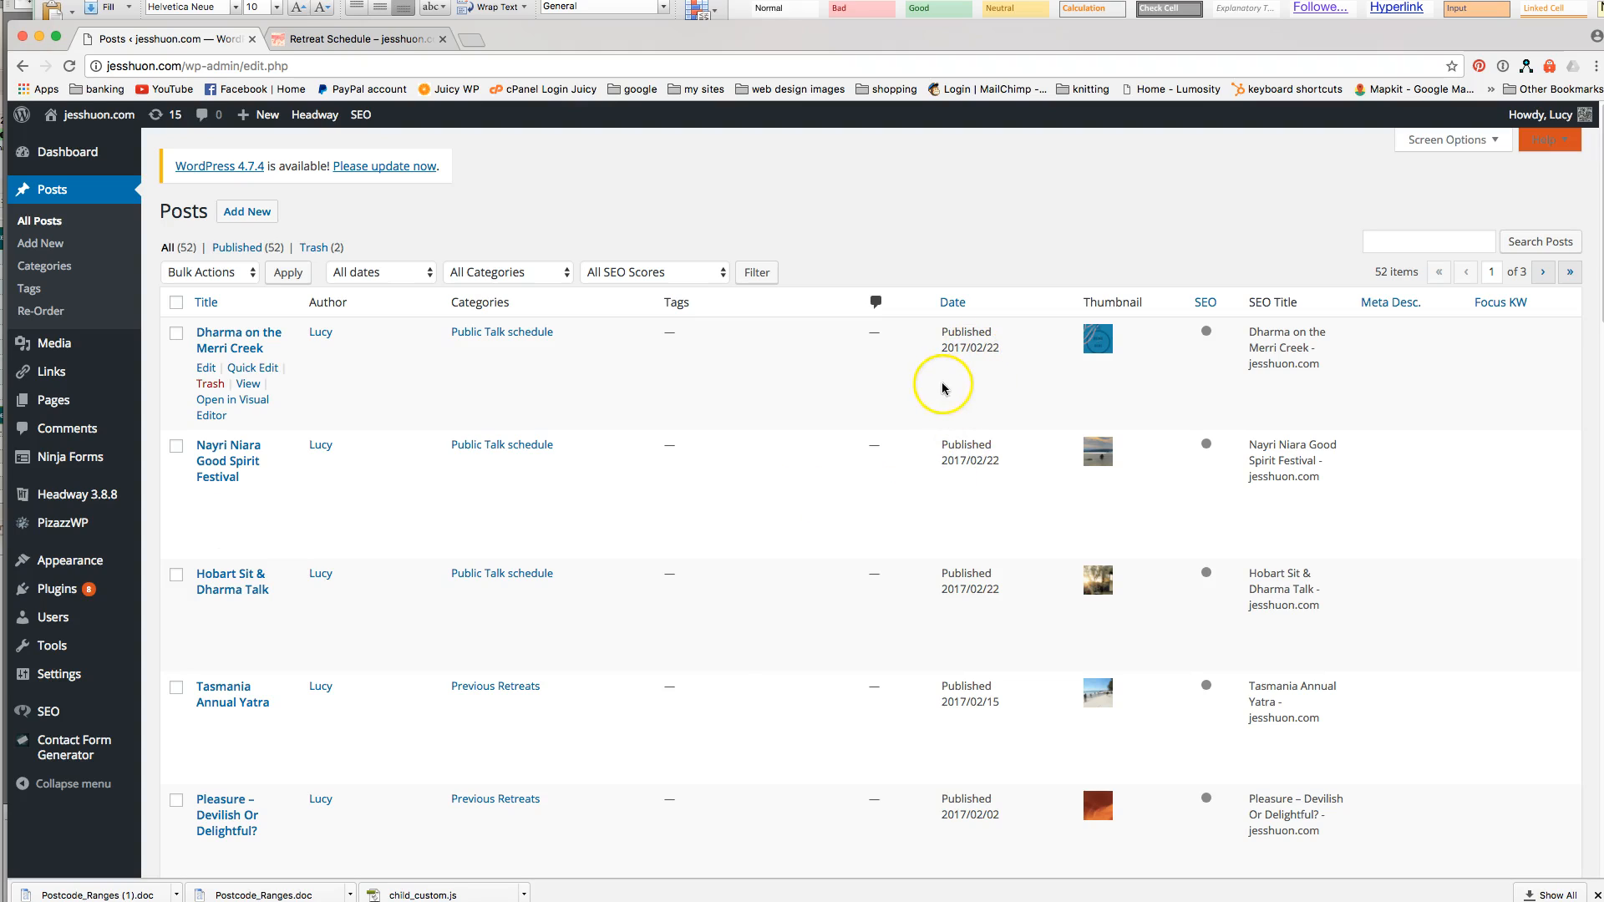
Start a new post titled 'new post test' and write its body text.
{"action": "left_click", "coordinate": [248, 211]}
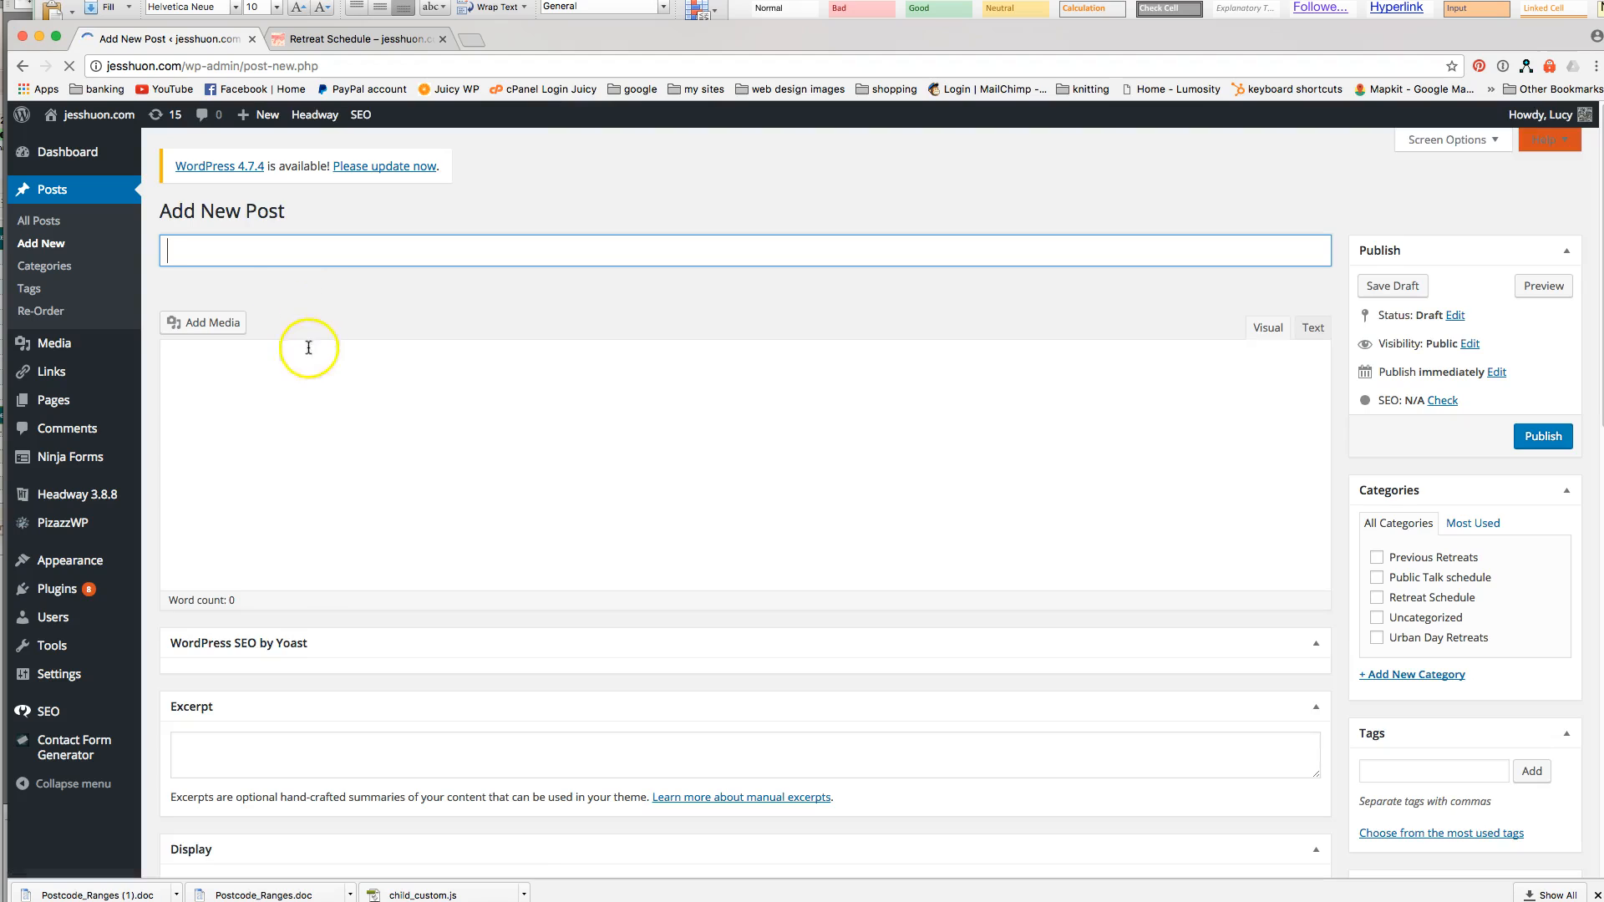
{"action": "left_click", "coordinate": [290, 251]}
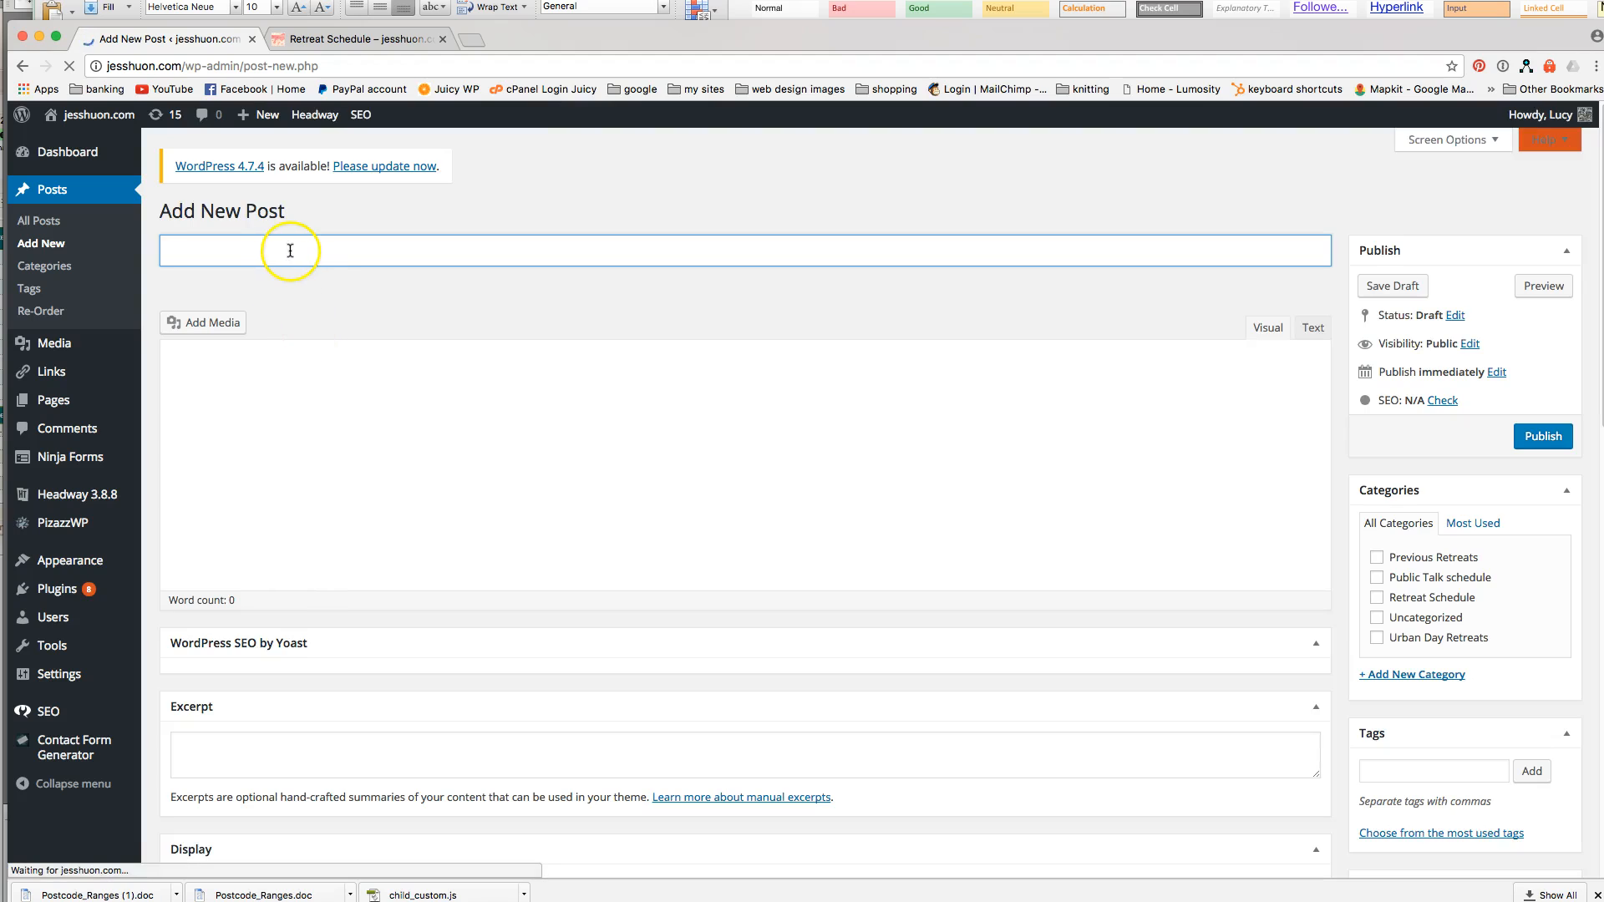
{"action": "type", "text": "new post"}
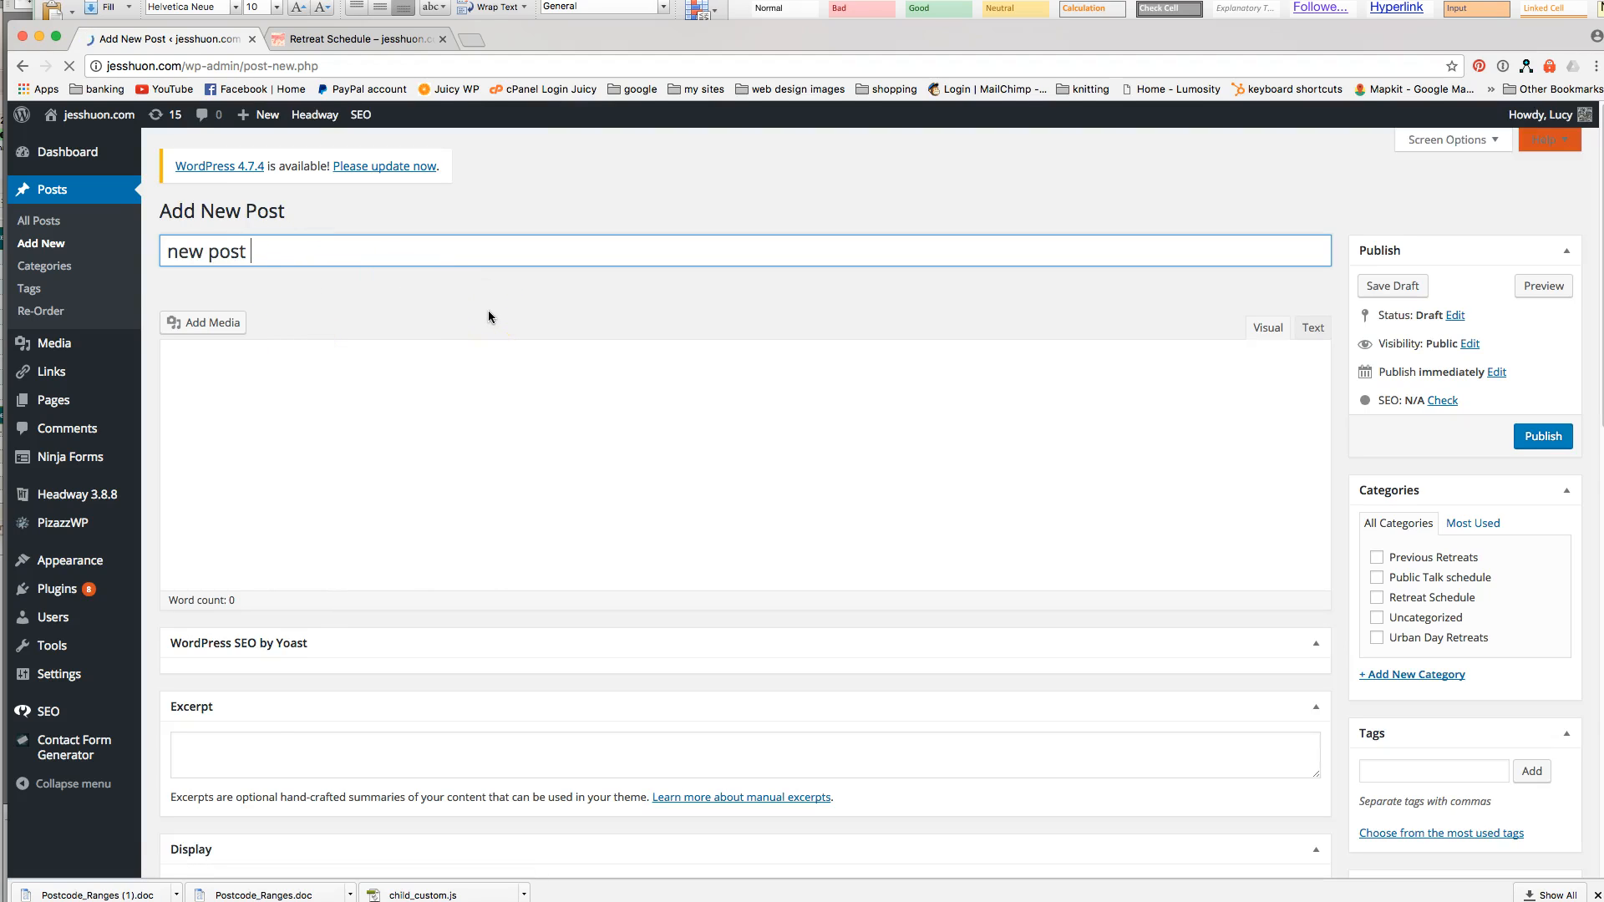
{"action": "type", "text": " et"}
{"action": "left_click", "coordinate": [584, 324]}
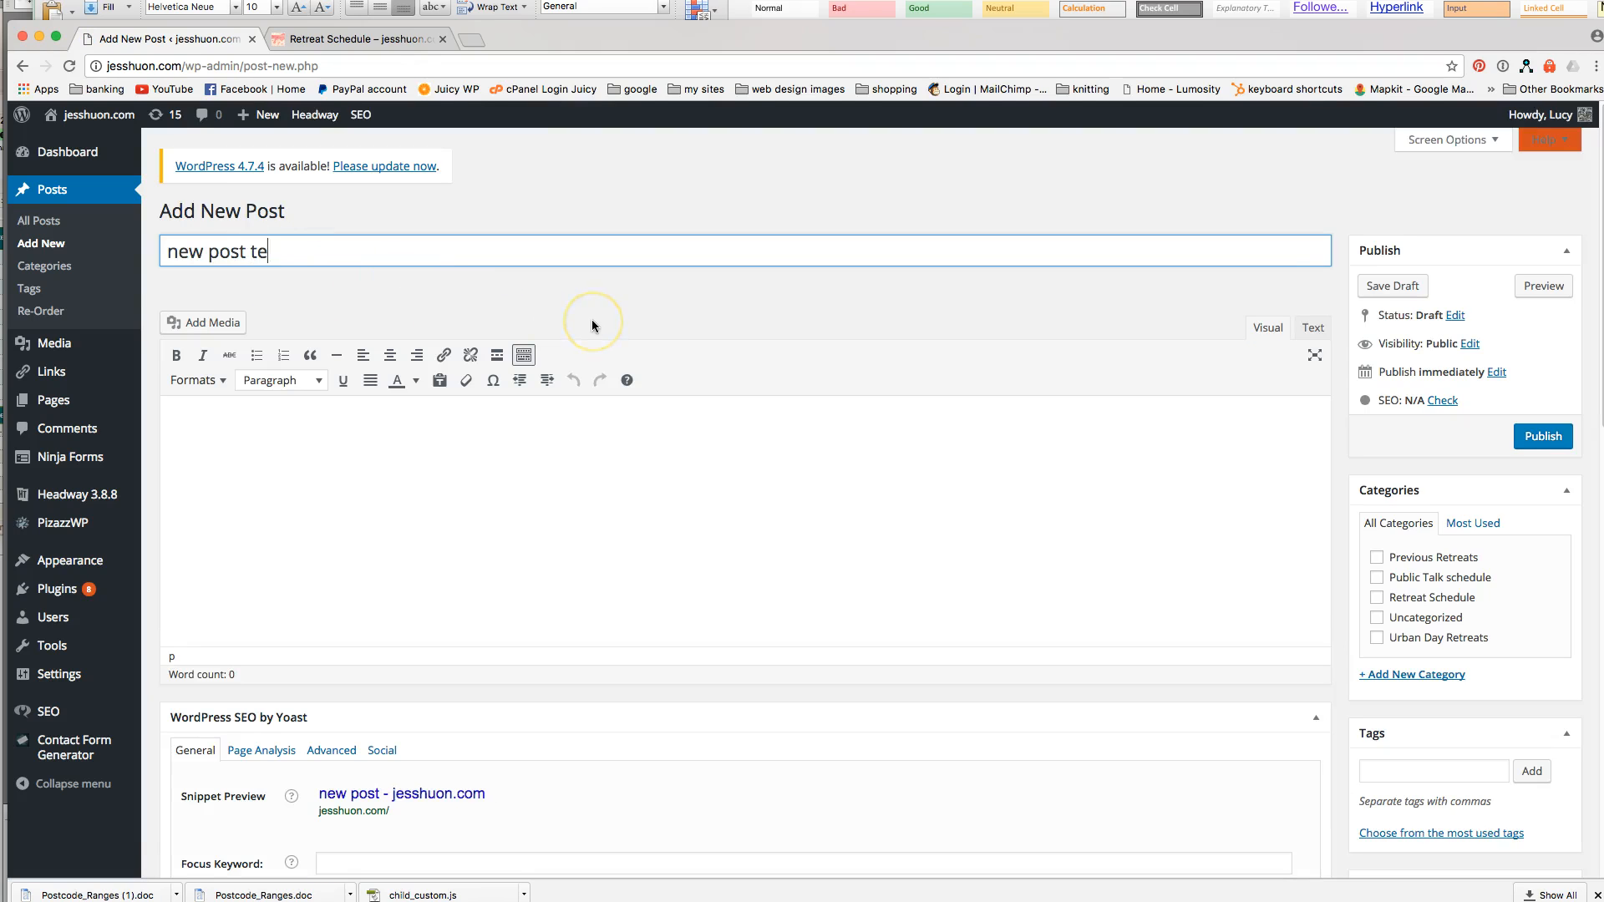
{"action": "type", "text": "t"}
{"action": "left_click", "coordinate": [411, 493]}
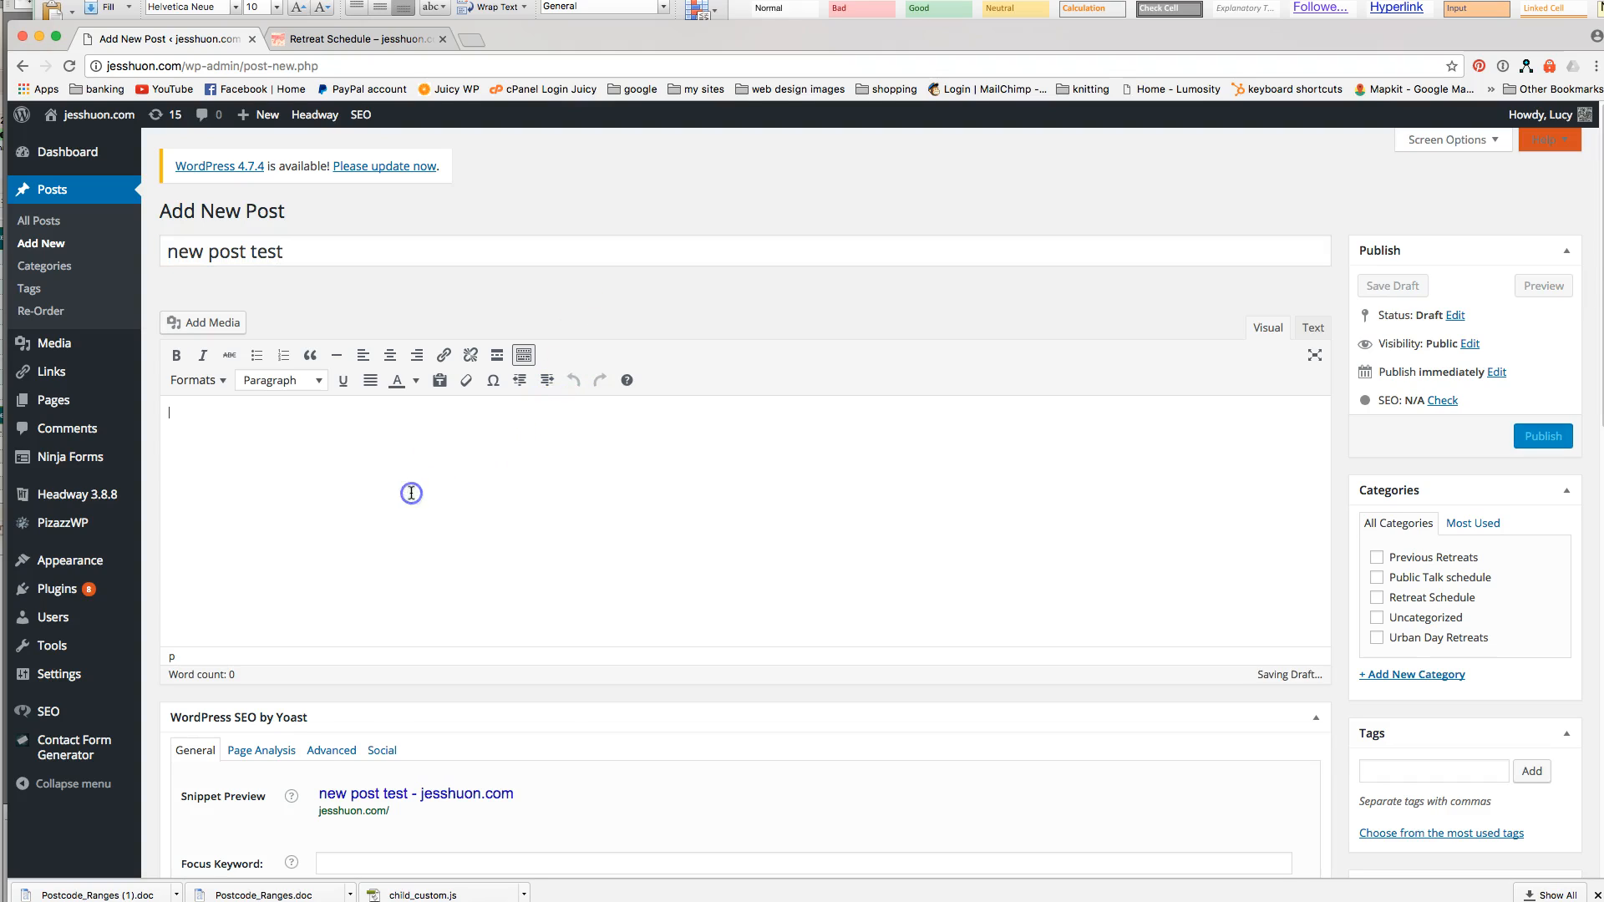
{"action": "type", "text": "her"}
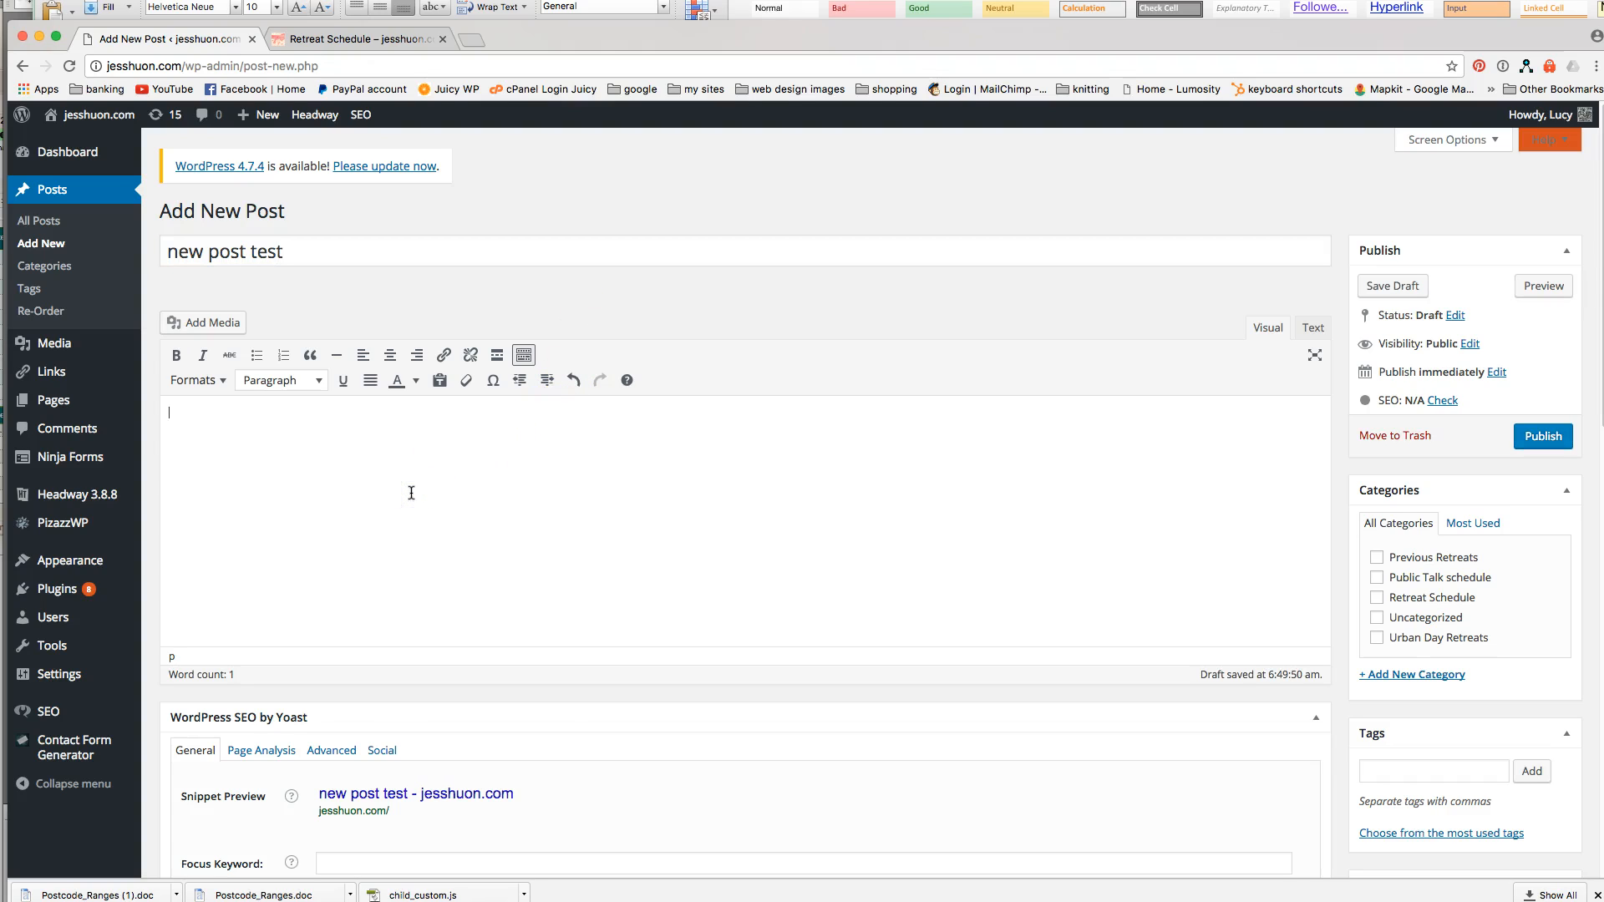
{"action": "type", "text": "This is a test"}
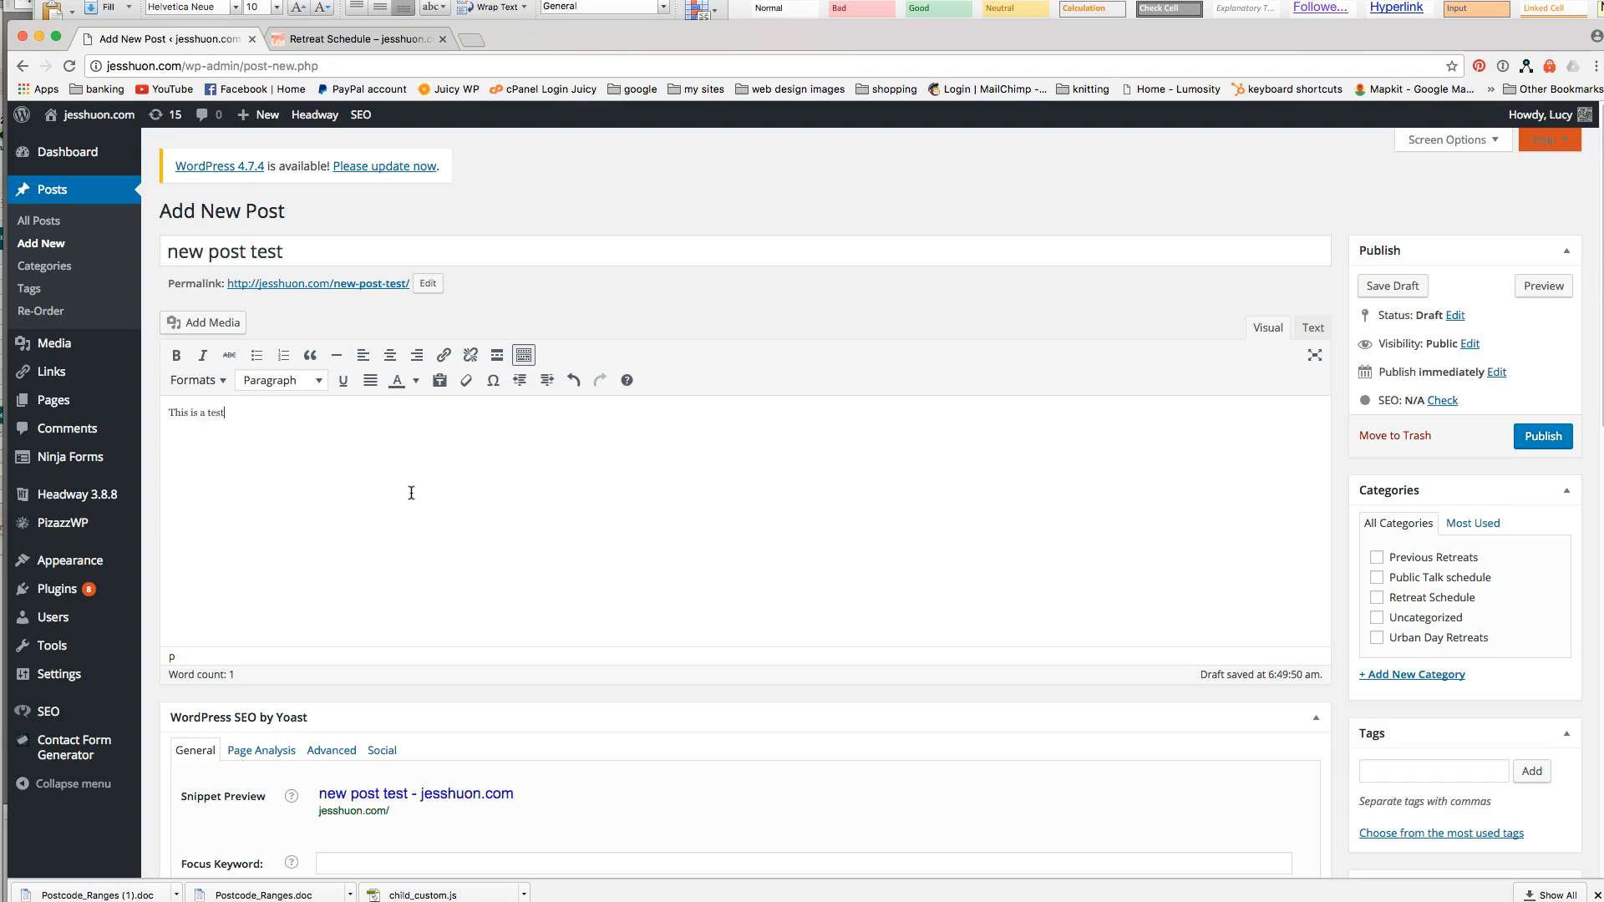
File the post under Retreat Schedule, publish it, and reload the live Retreat Schedule page.
{"action": "left_click", "coordinate": [1376, 598]}
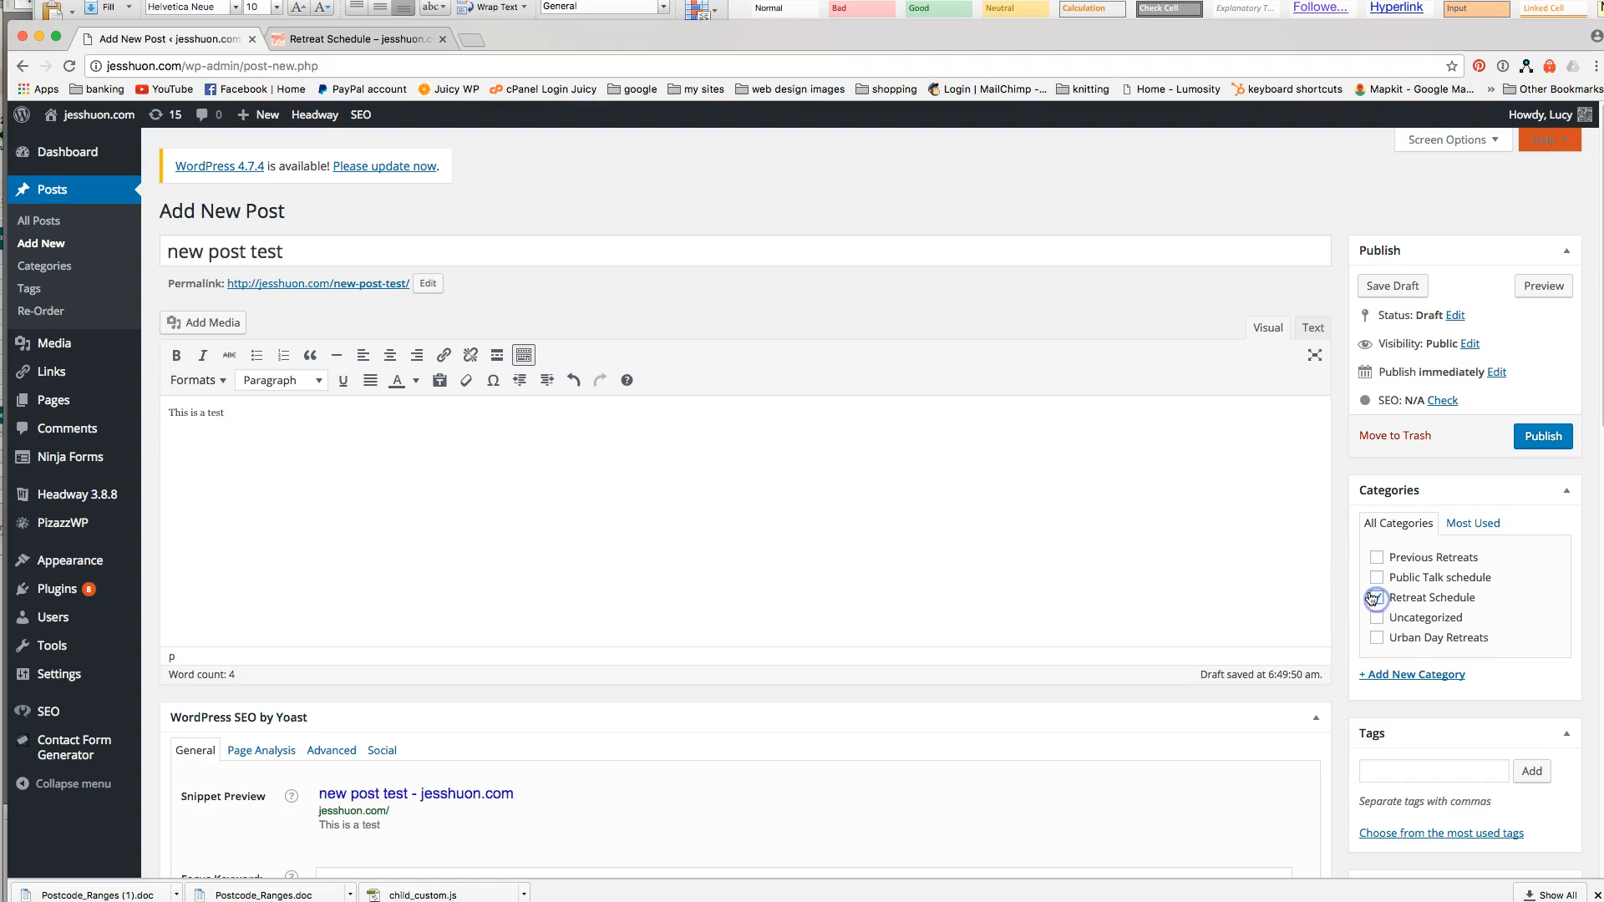
{"action": "left_click", "coordinate": [1552, 438]}
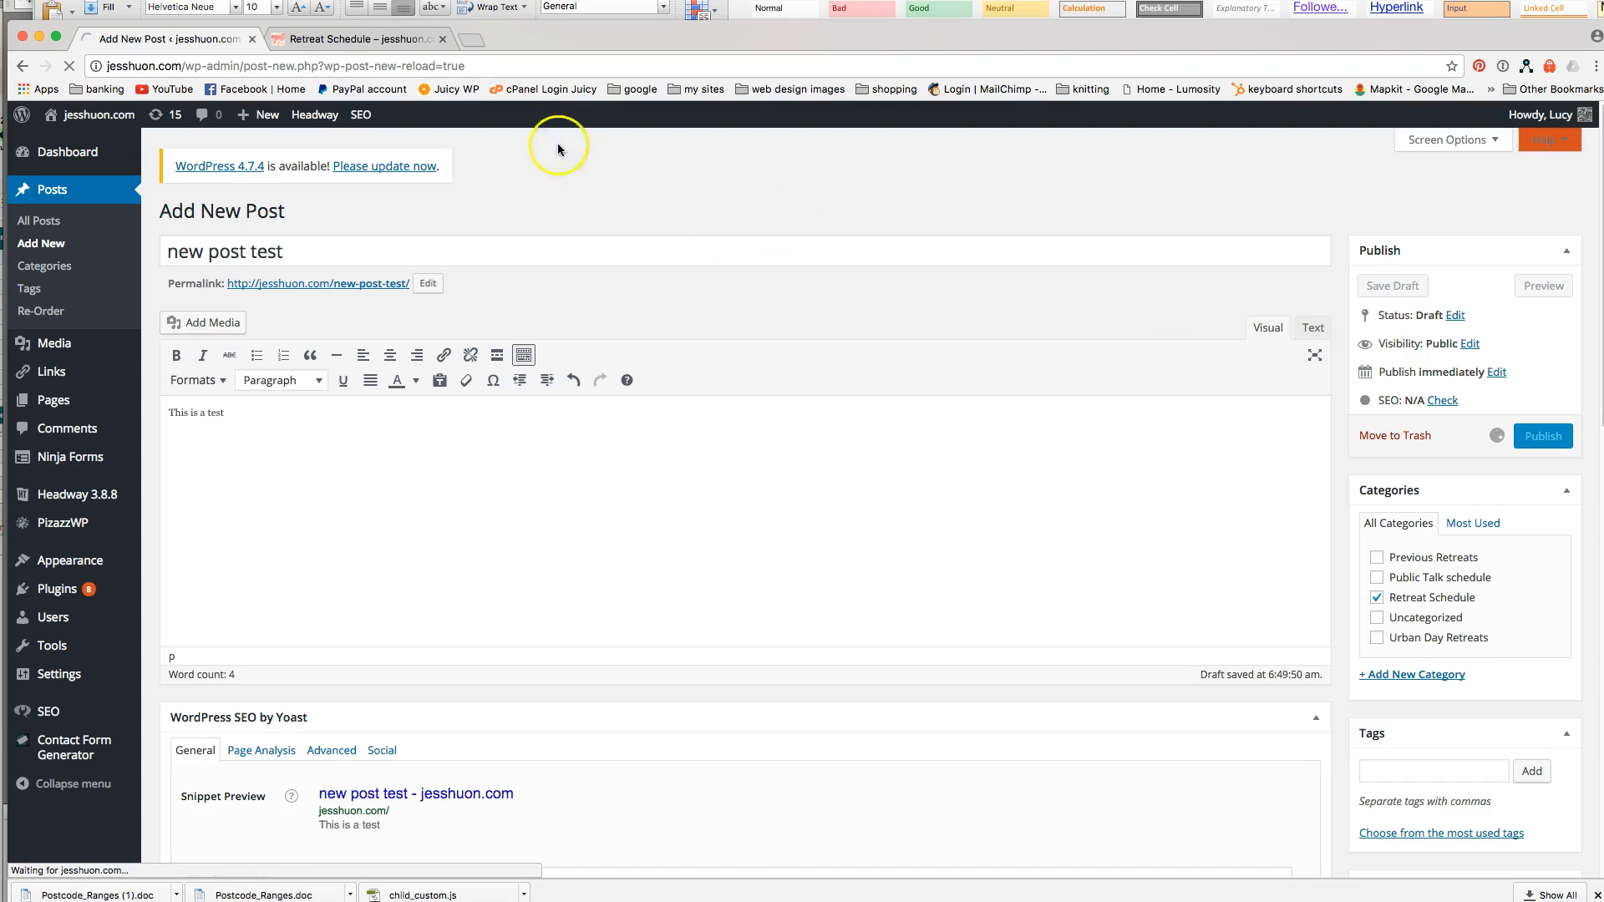
{"action": "left_click", "coordinate": [348, 39]}
{"action": "left_click", "coordinate": [551, 302]}
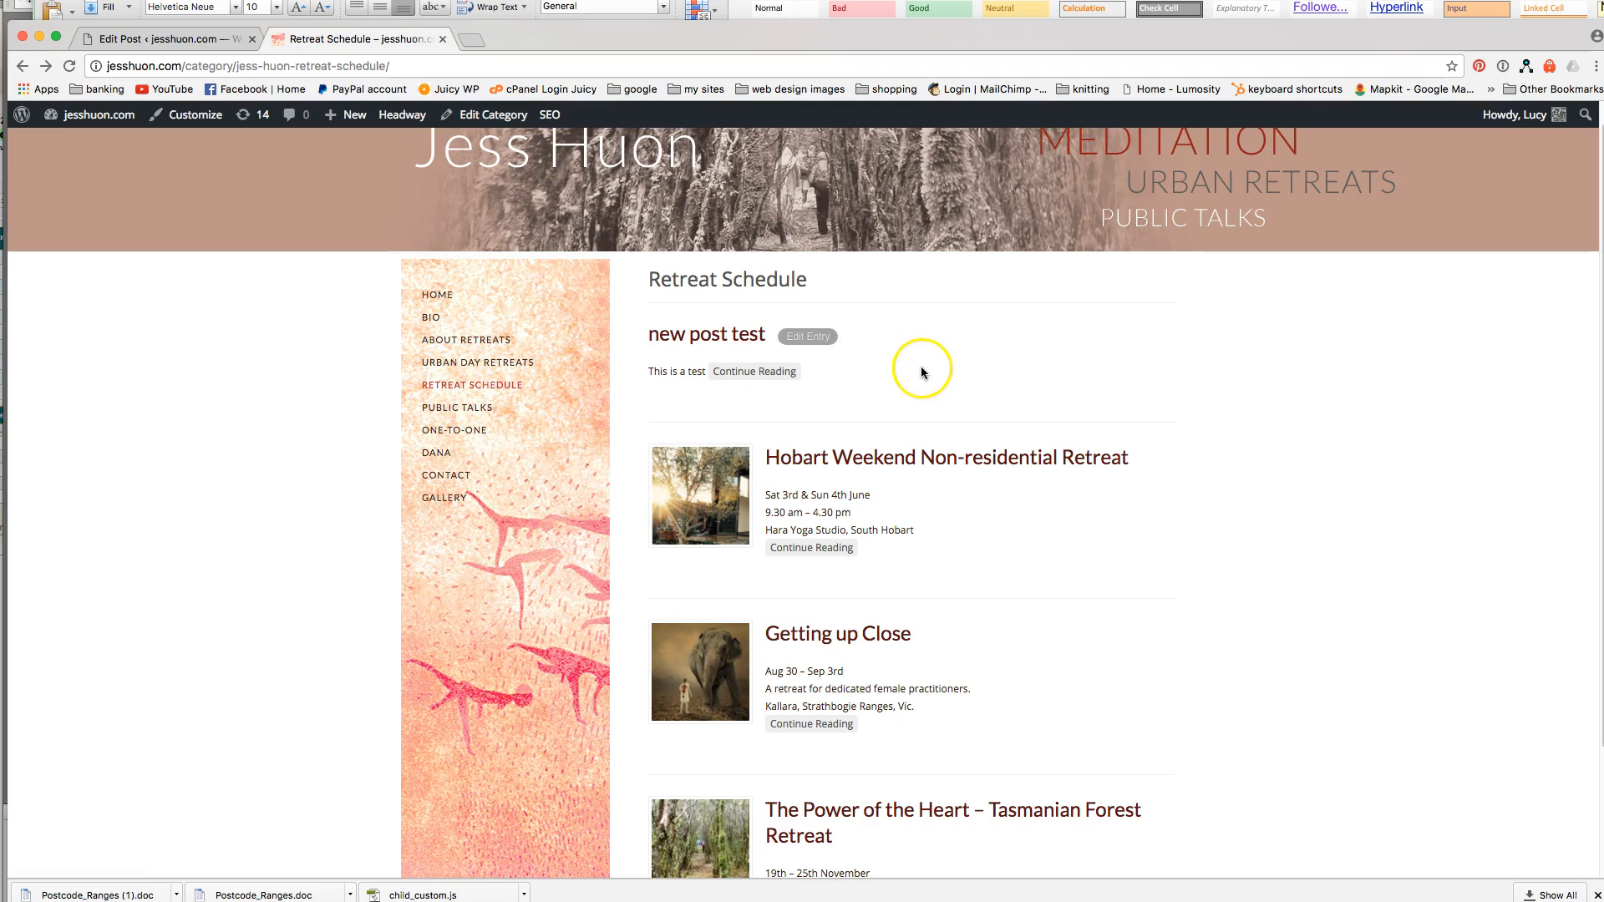
Trash the 'new post test' post and confirm the Retreat Schedule page shows three retreats again.
{"action": "left_click", "coordinate": [198, 42]}
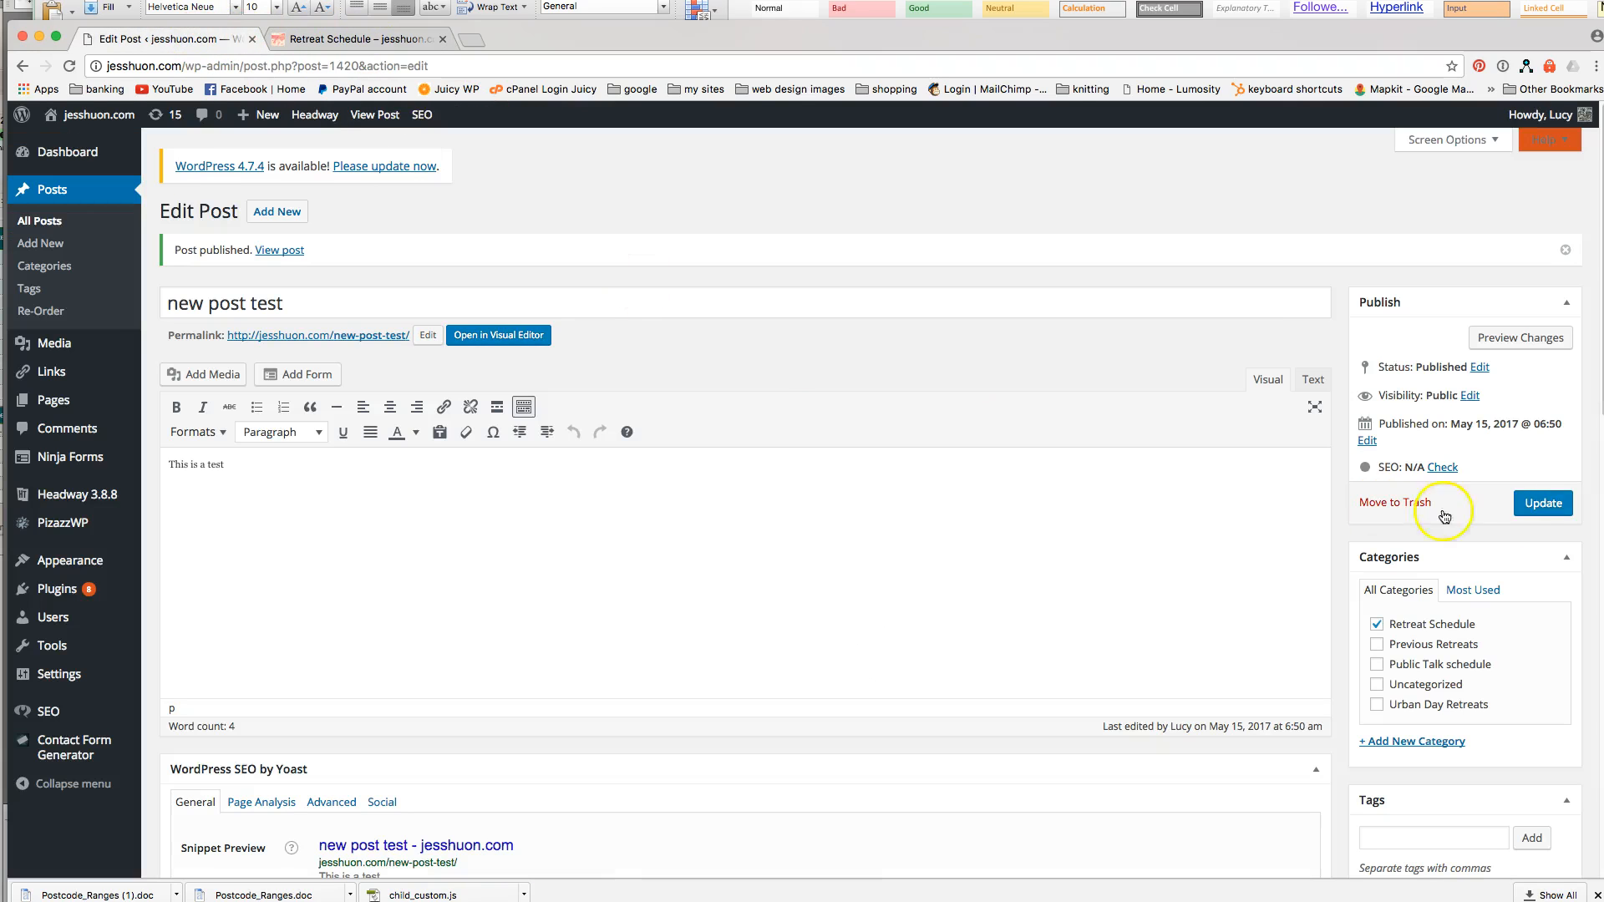
{"action": "left_click", "coordinate": [1396, 502]}
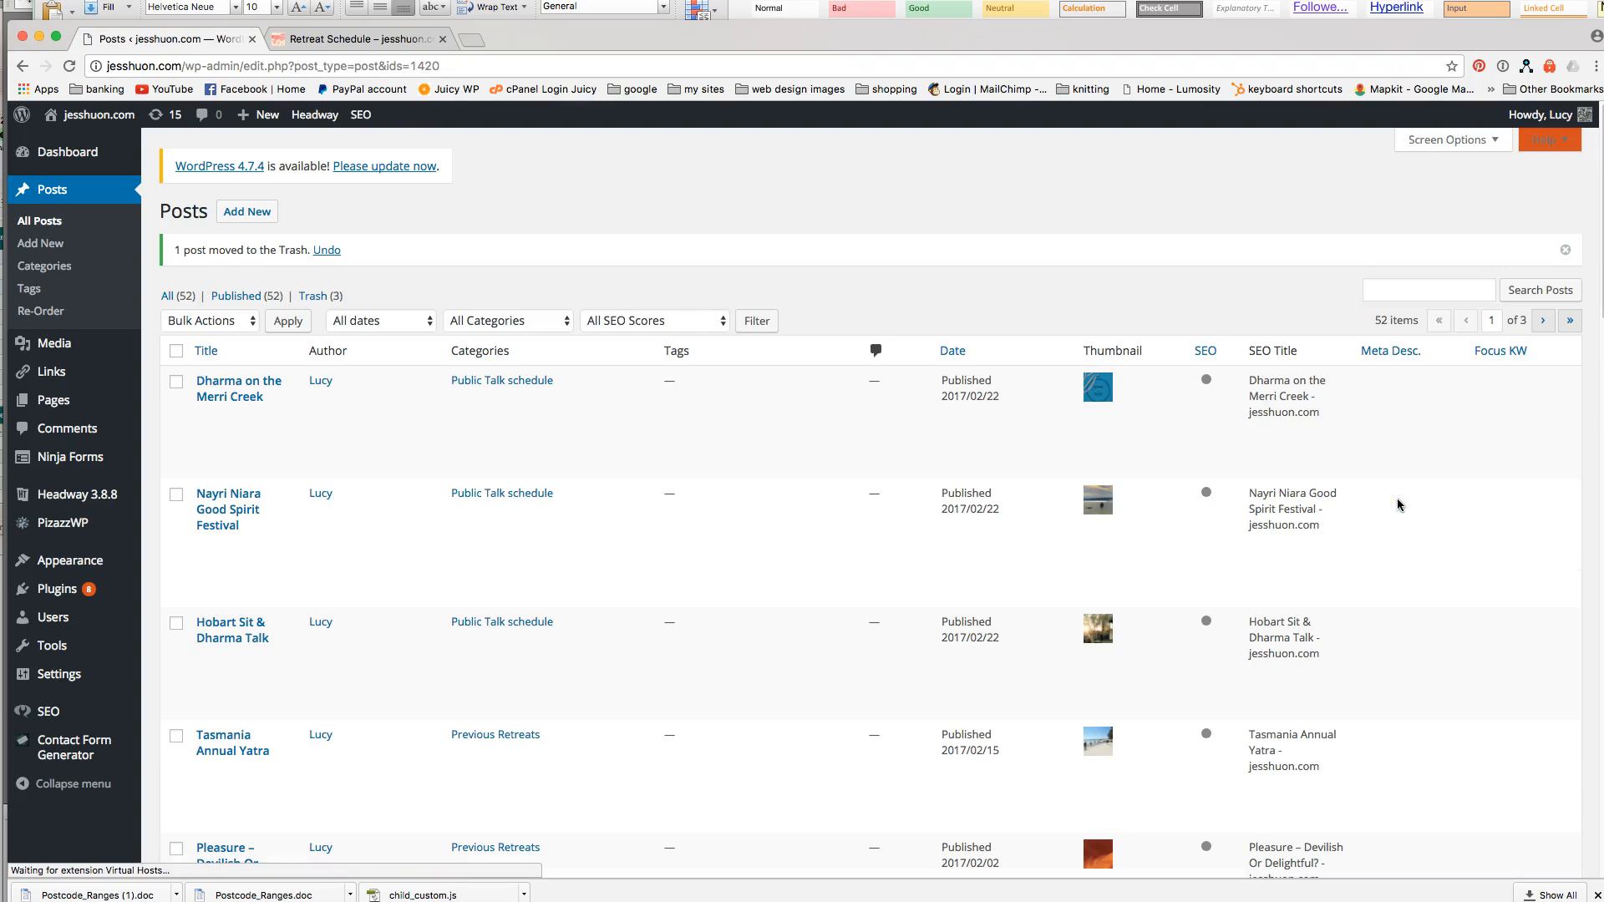
{"action": "left_click", "coordinate": [406, 42]}
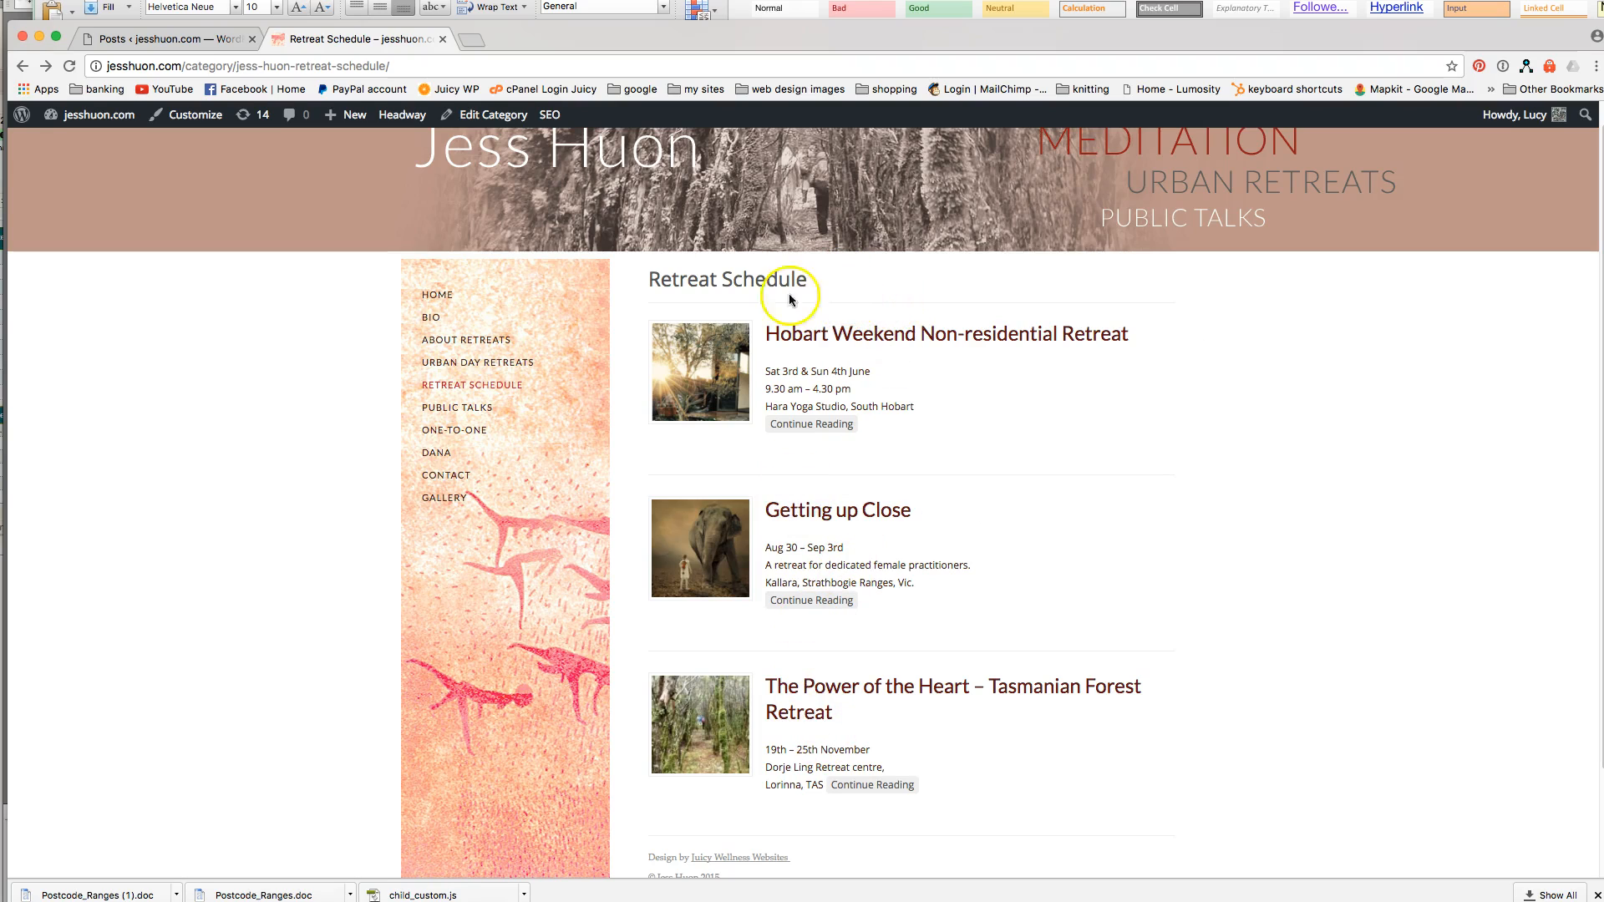
{"action": "left_click", "coordinate": [200, 38]}
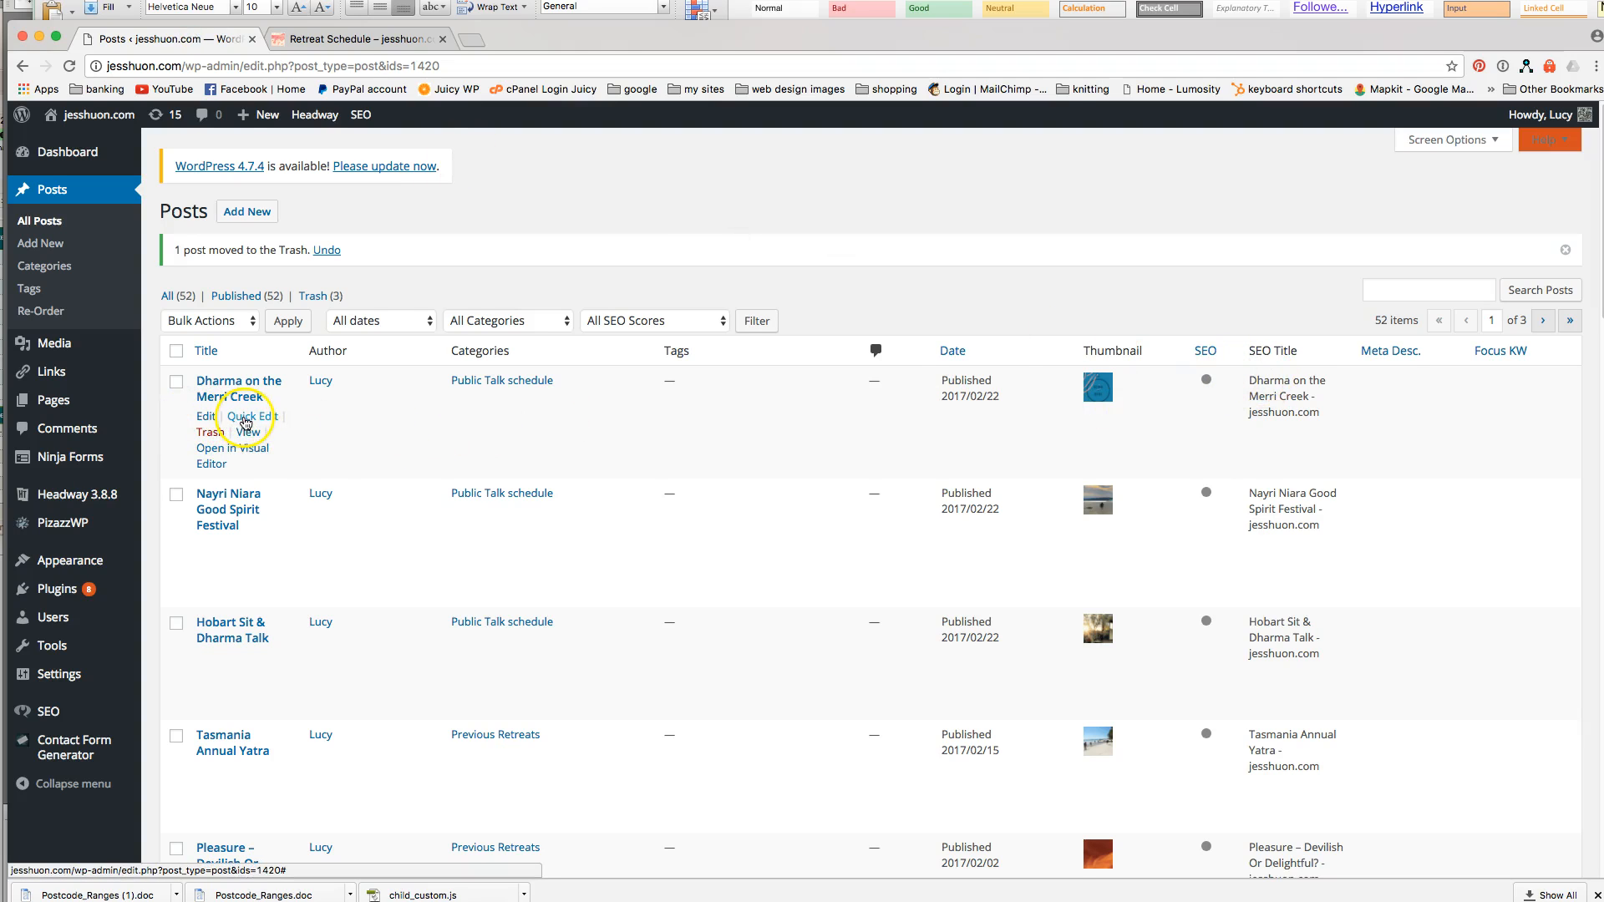
Review the Quick Edit details of the Hobart Weekend Non-residential Retreat post.
{"action": "scroll", "coordinate": [292, 517], "scroll_direction": "down", "scroll_amount": 4}
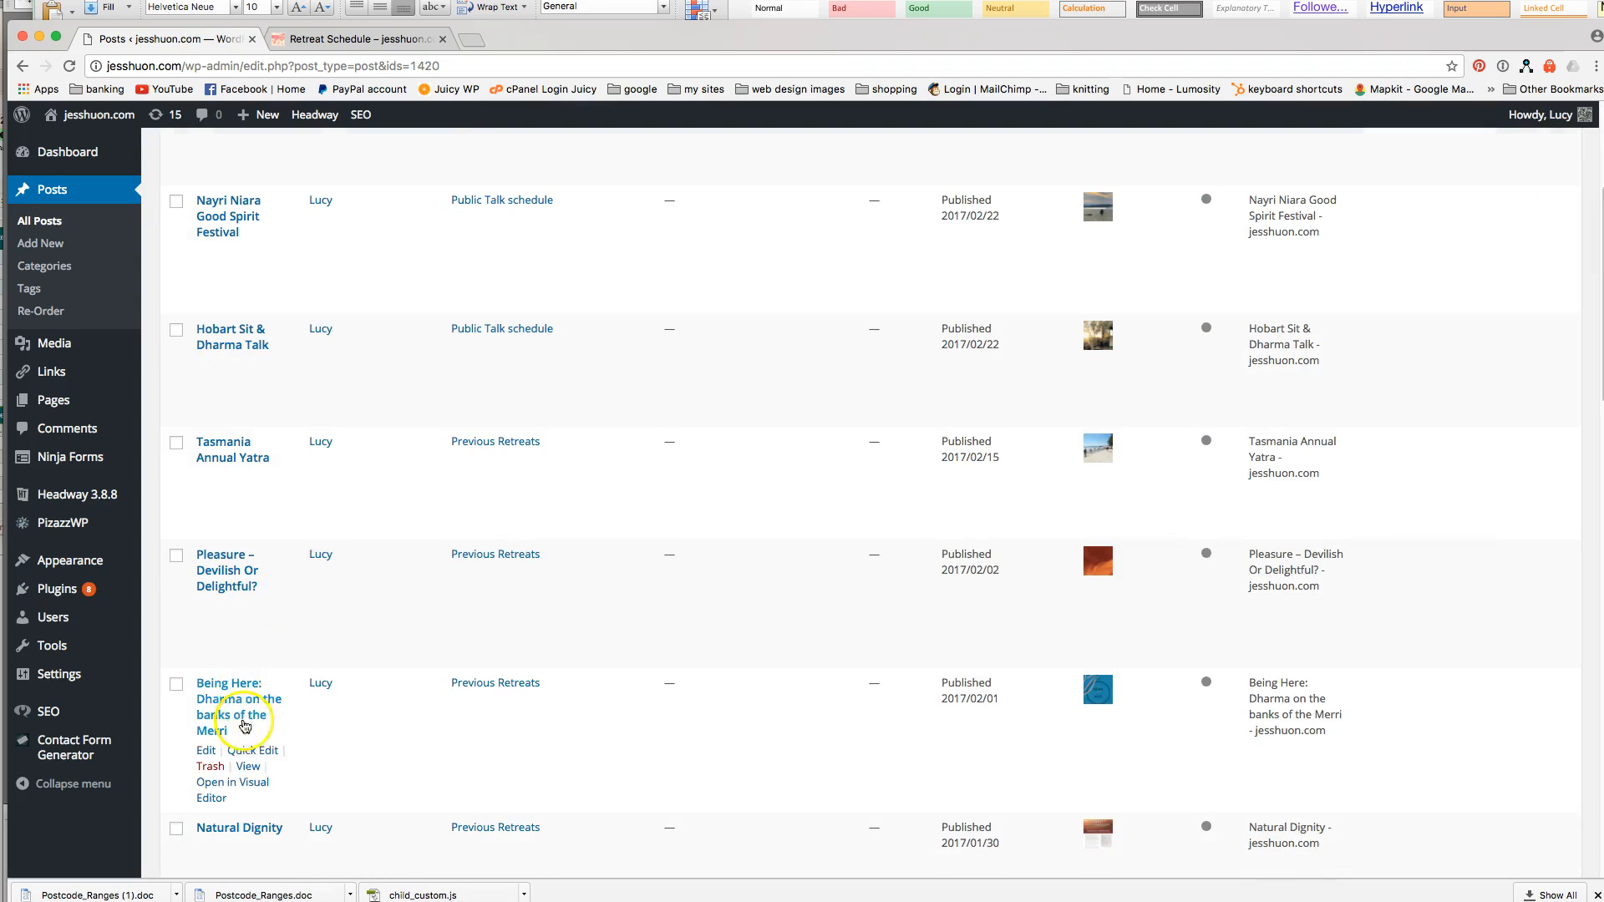
{"action": "scroll", "coordinate": [284, 752], "scroll_direction": "down", "scroll_amount": 3}
{"action": "left_click", "coordinate": [251, 837]}
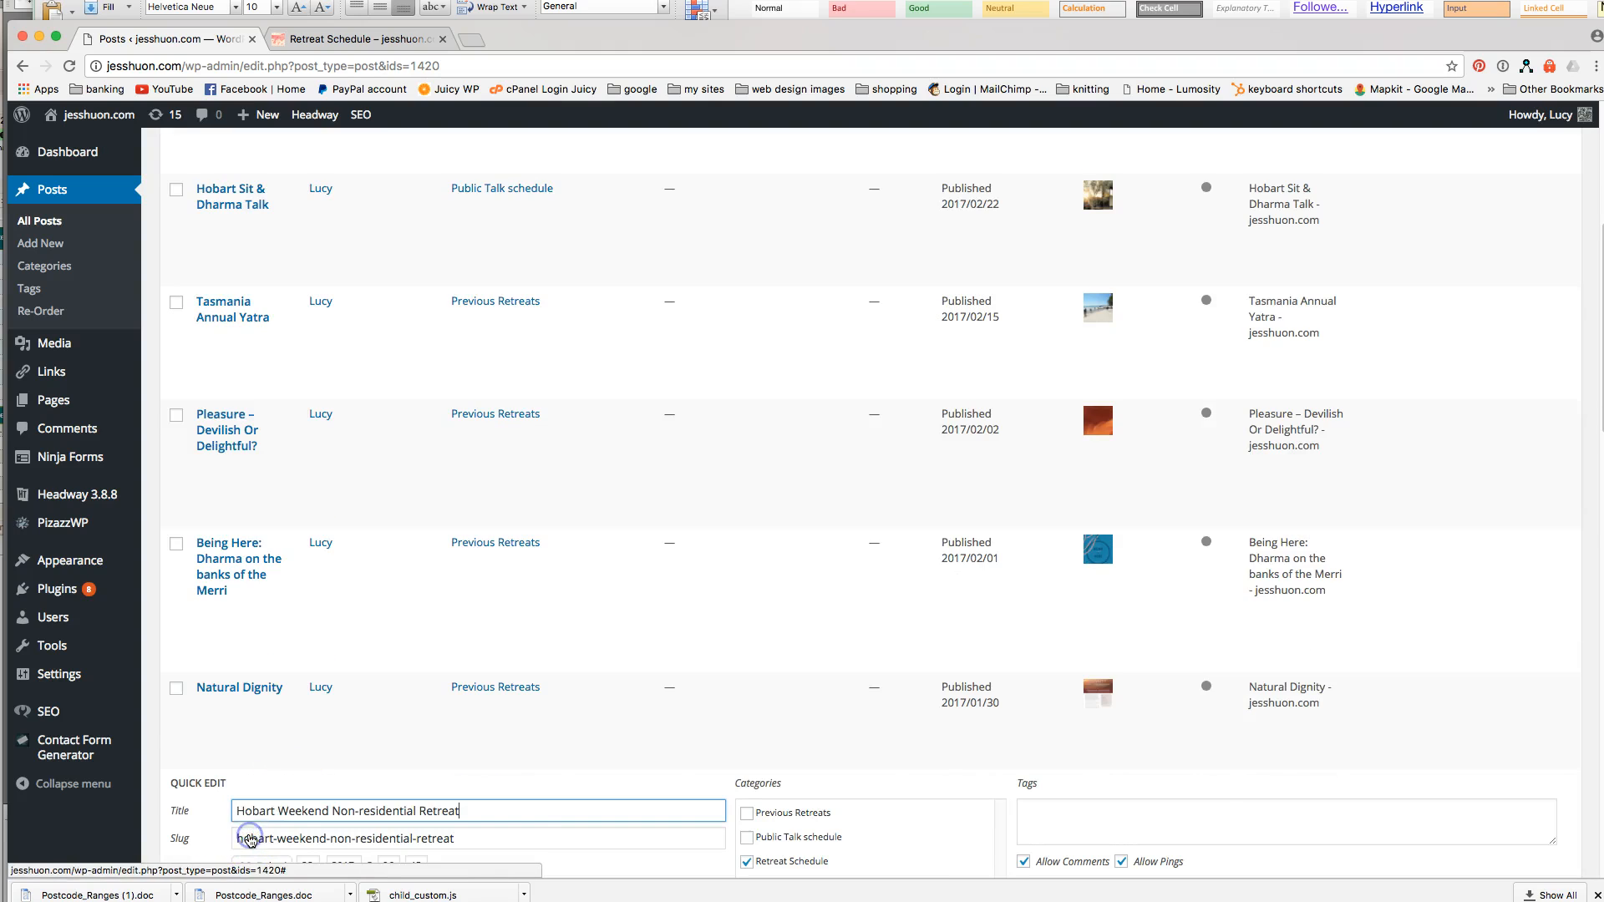
{"action": "scroll", "coordinate": [1133, 656], "scroll_direction": "down", "scroll_amount": 3}
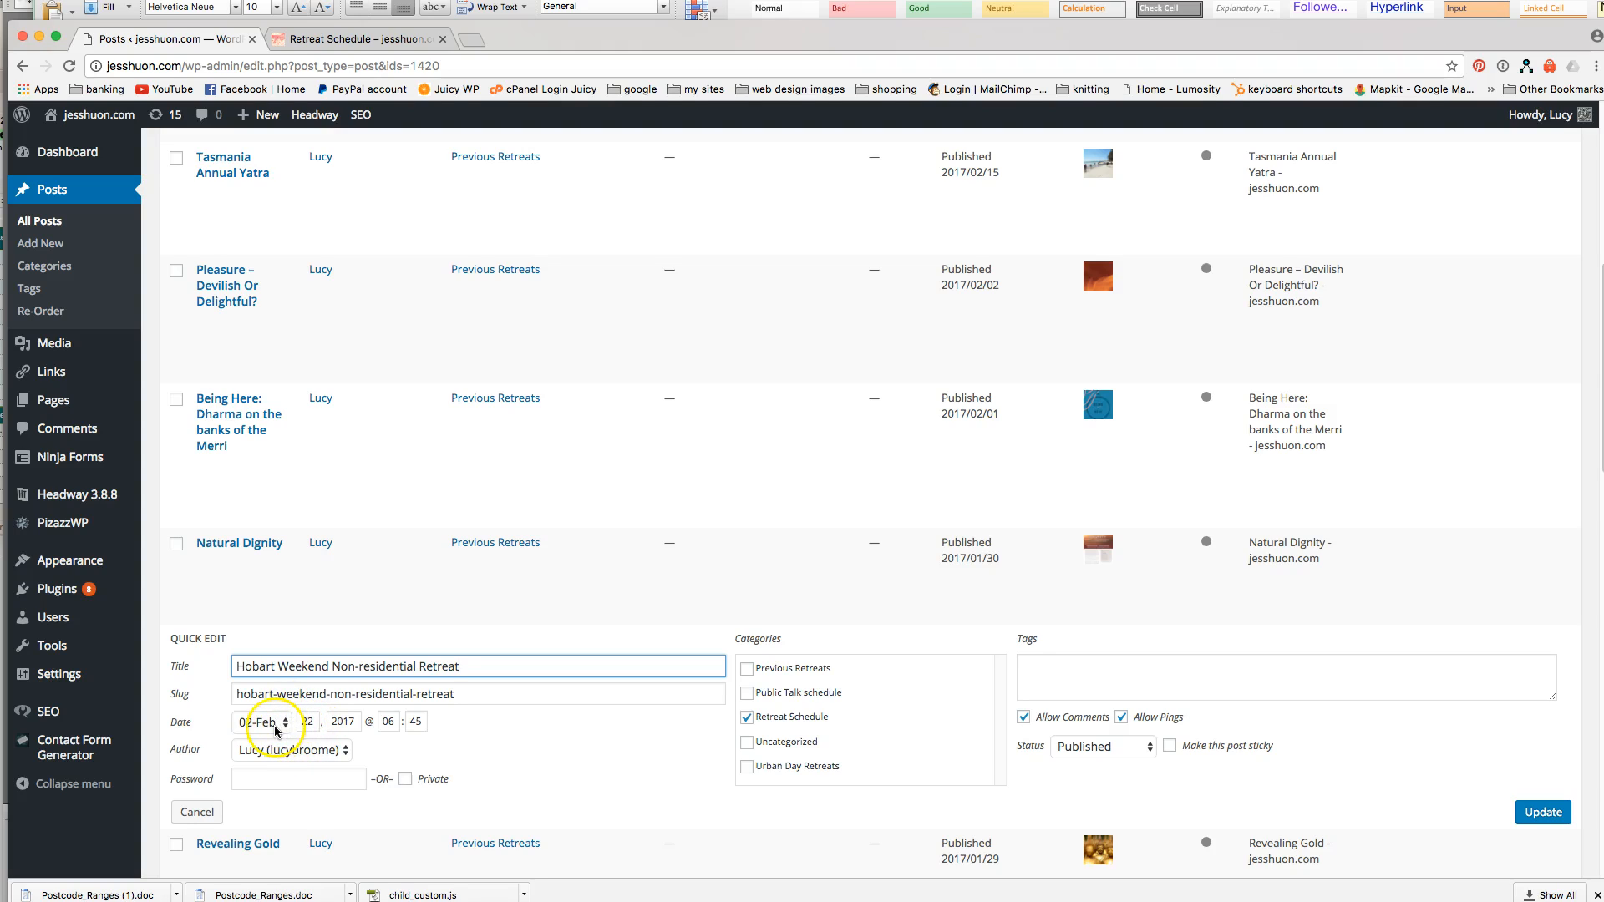
Go from the site's Retreat Schedule page to the jesshuon.com home page.
{"action": "left_click", "coordinate": [417, 38]}
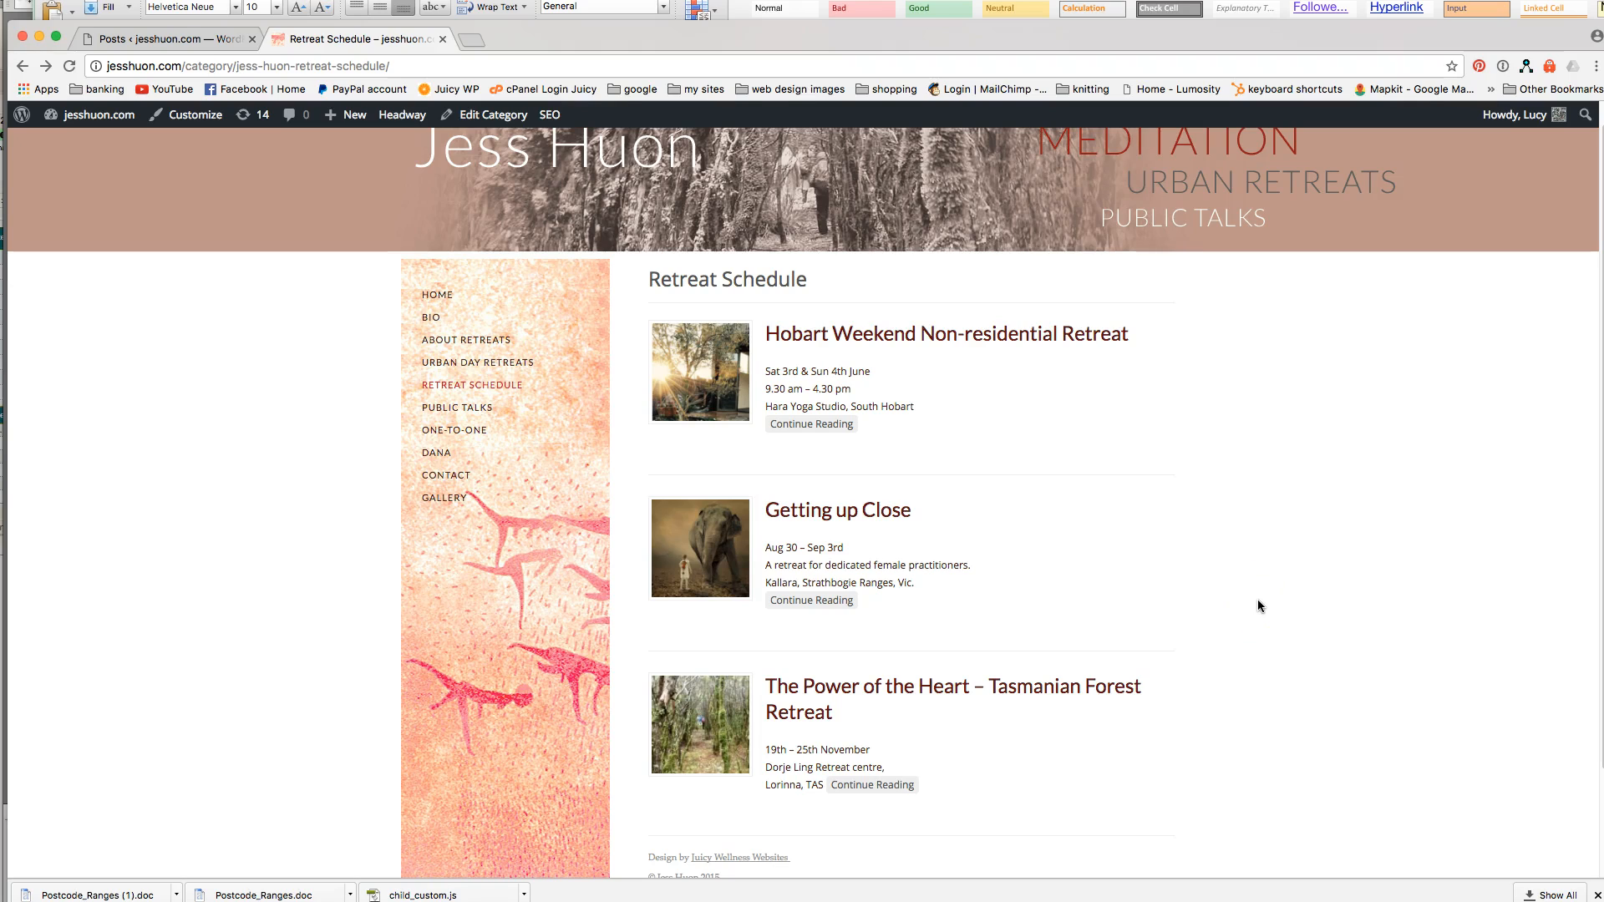
{"action": "scroll", "coordinate": [1258, 605], "scroll_direction": "down", "scroll_amount": 1}
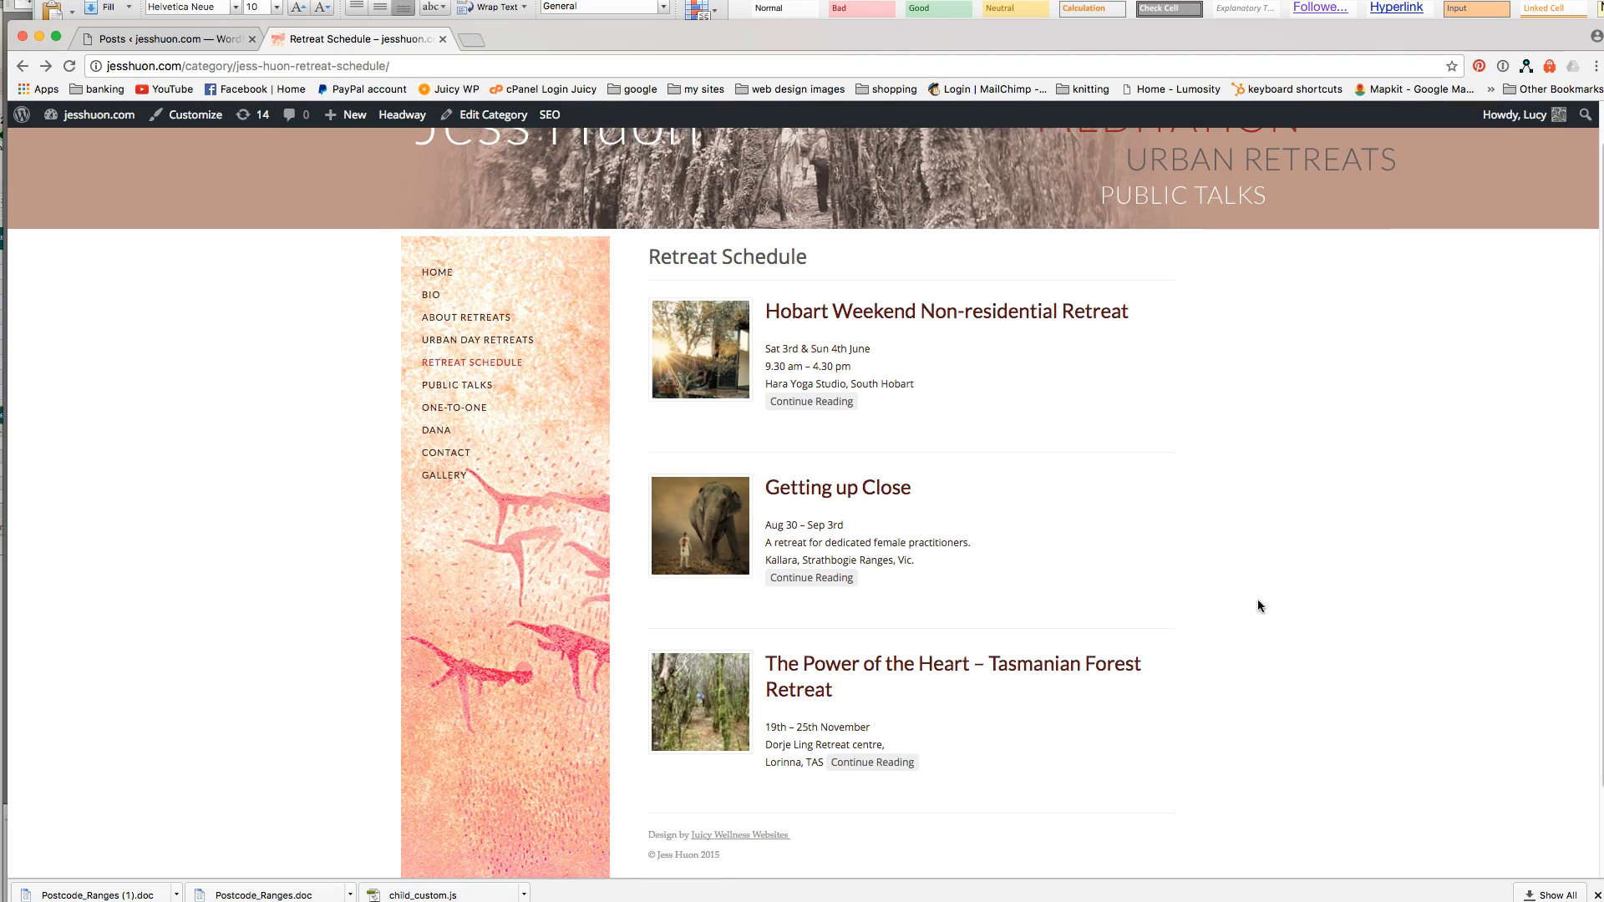
{"action": "left_click", "coordinate": [447, 275]}
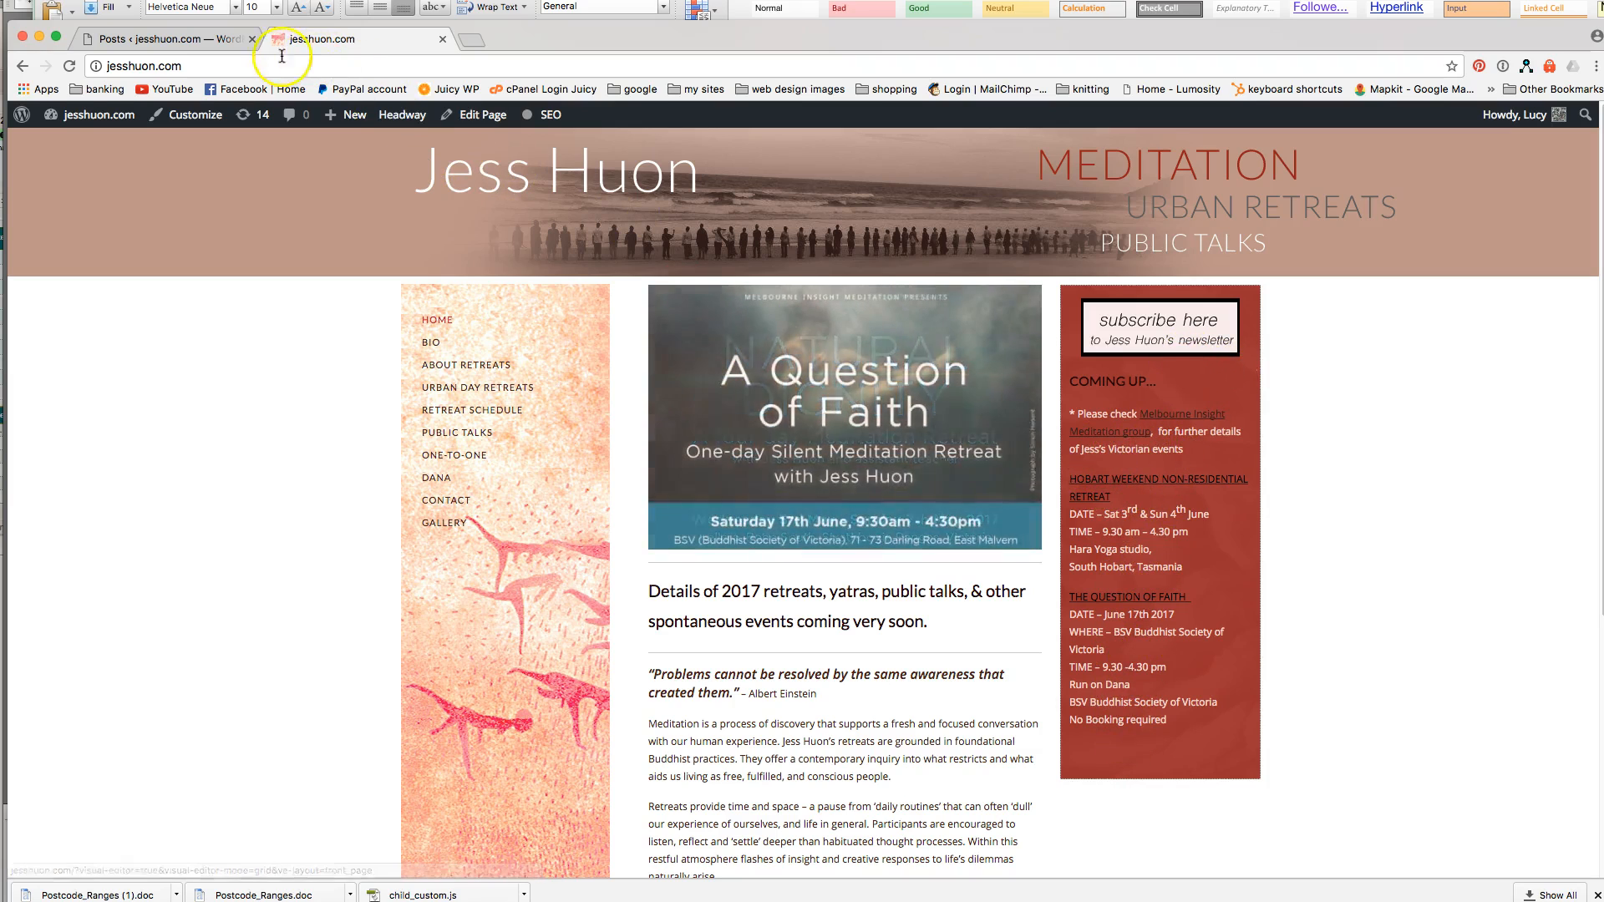
Edit the Home page RH box page and start editing its Hobart Weekend heading's link.
{"action": "left_click", "coordinate": [159, 38]}
{"action": "mouse_move", "coordinate": [72, 407]}
{"action": "left_click", "coordinate": [161, 404]}
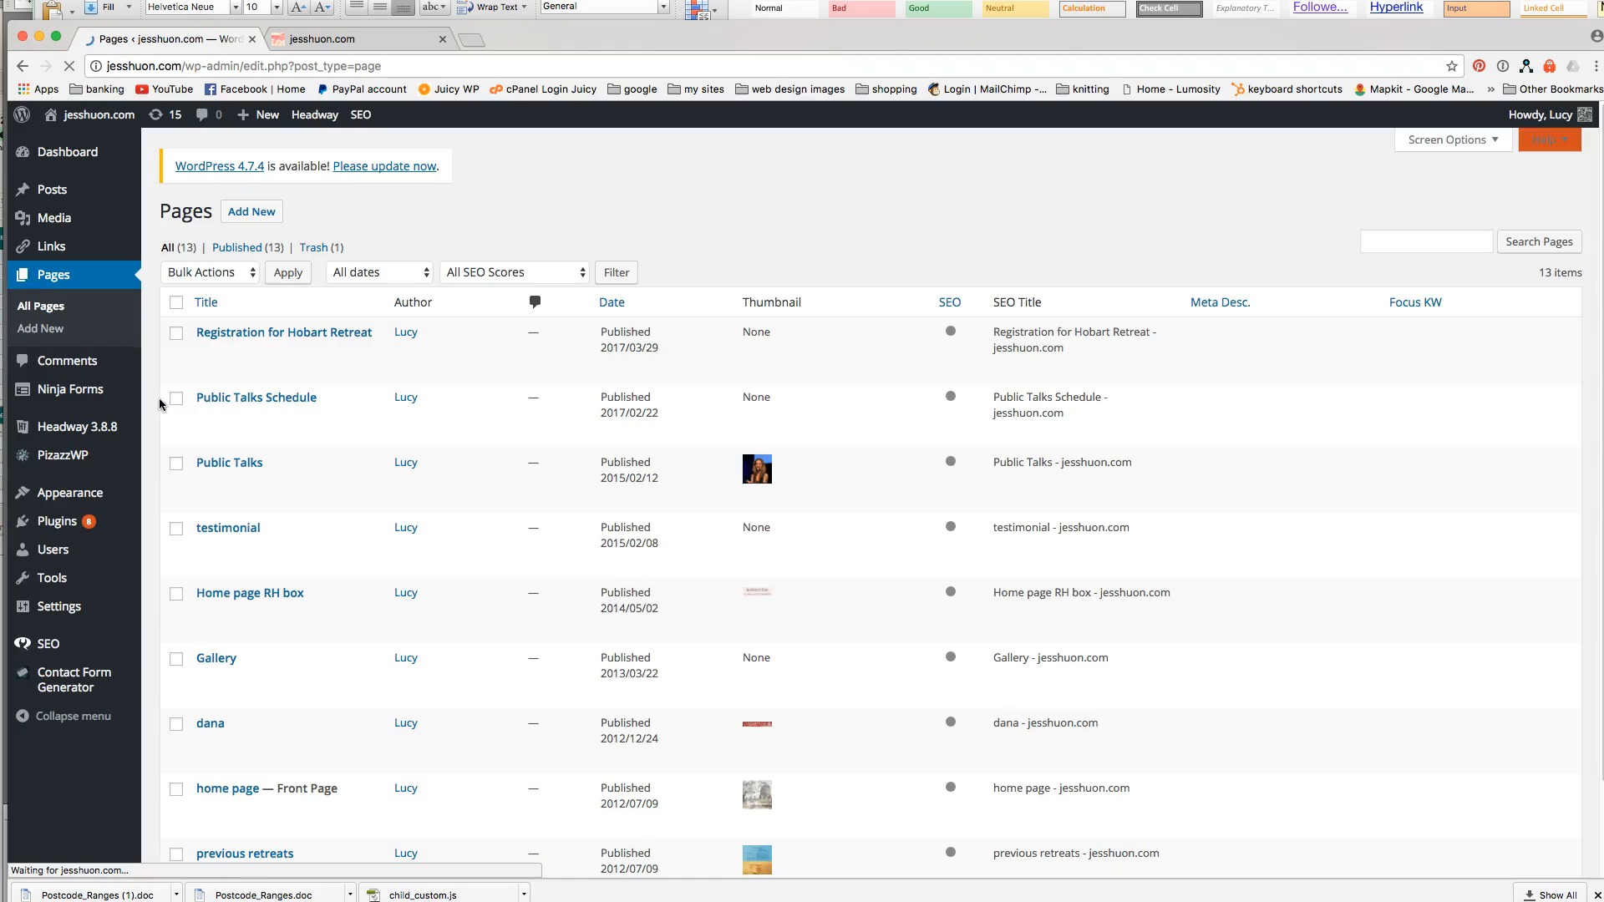
{"action": "mouse_move", "coordinate": [209, 413]}
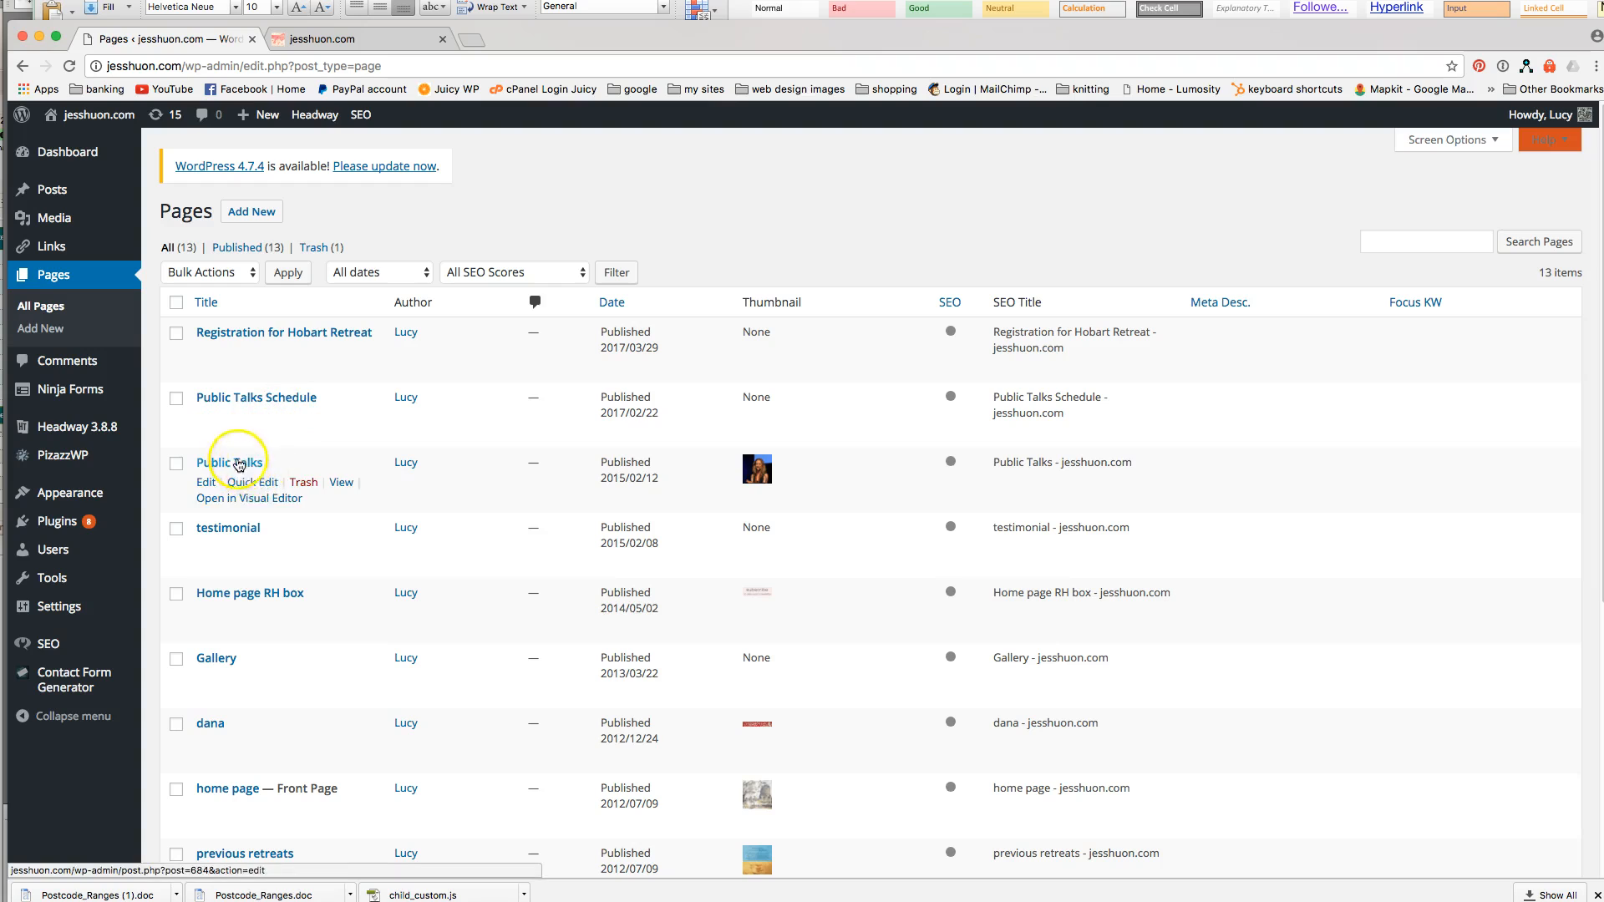
{"action": "left_click", "coordinate": [205, 613]}
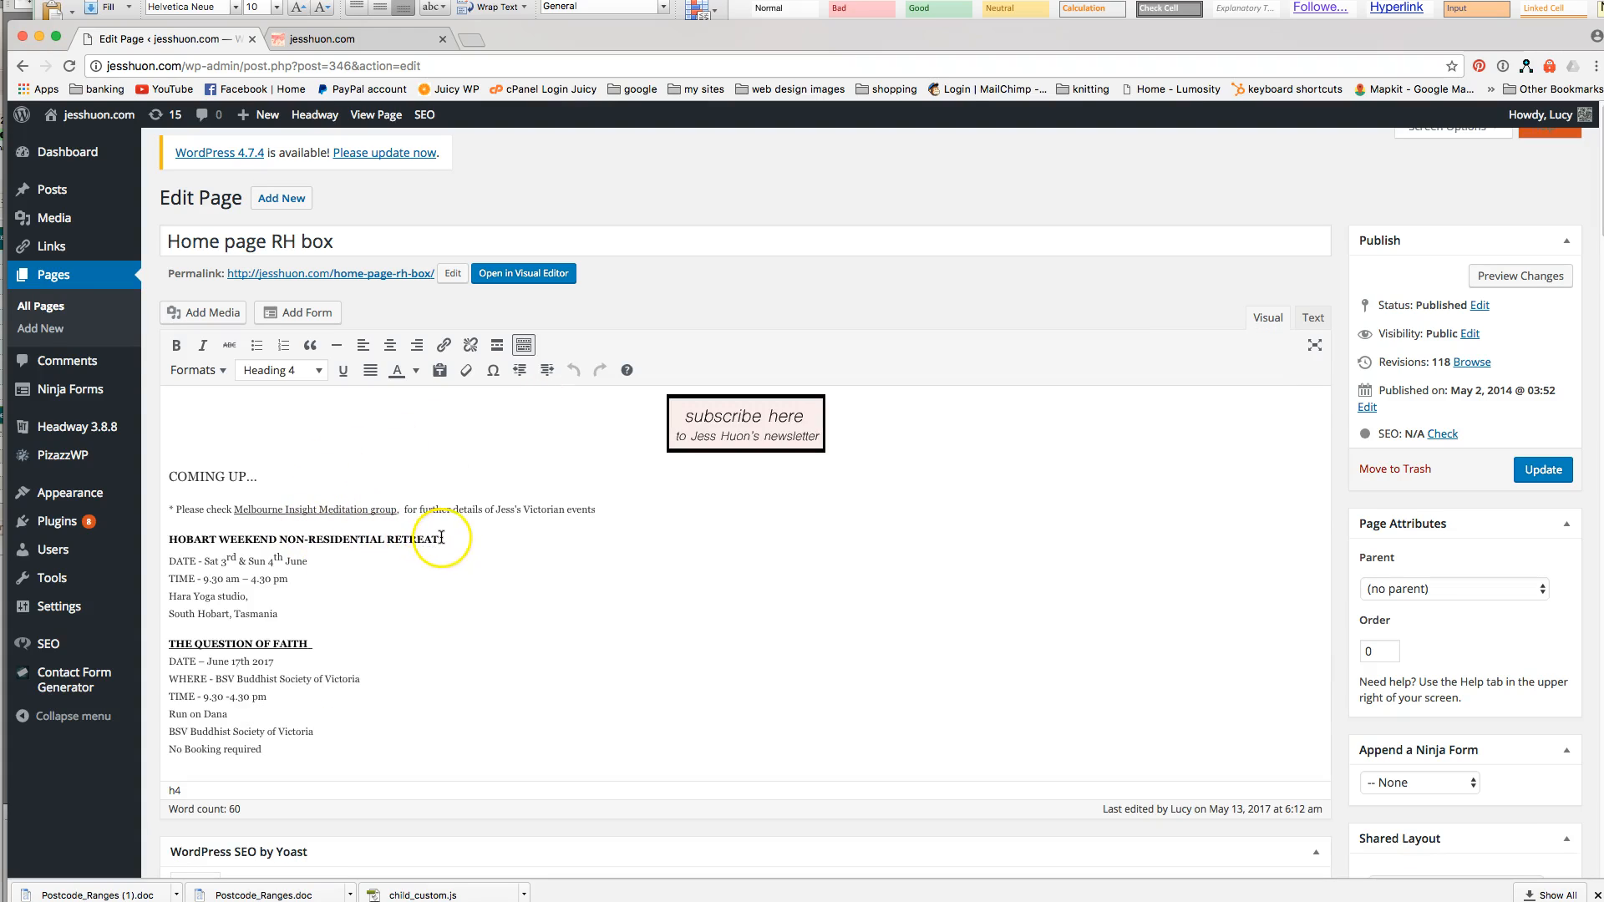
{"action": "left_click_drag", "start_coordinate": [443, 538], "coordinate": [186, 526]}
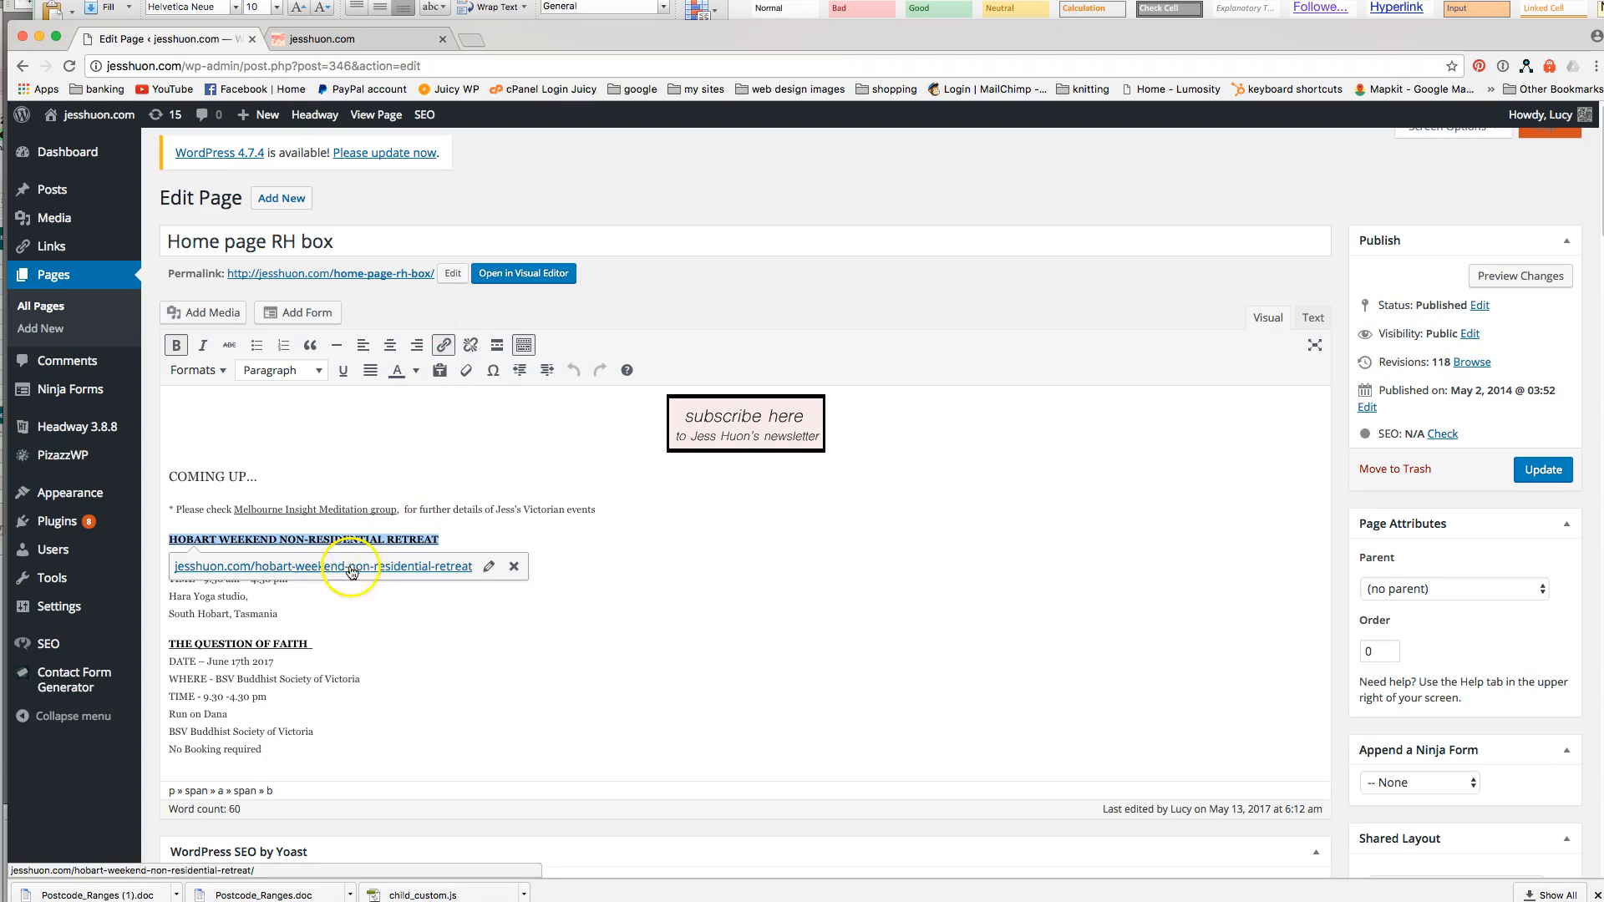
{"action": "left_click", "coordinate": [486, 567]}
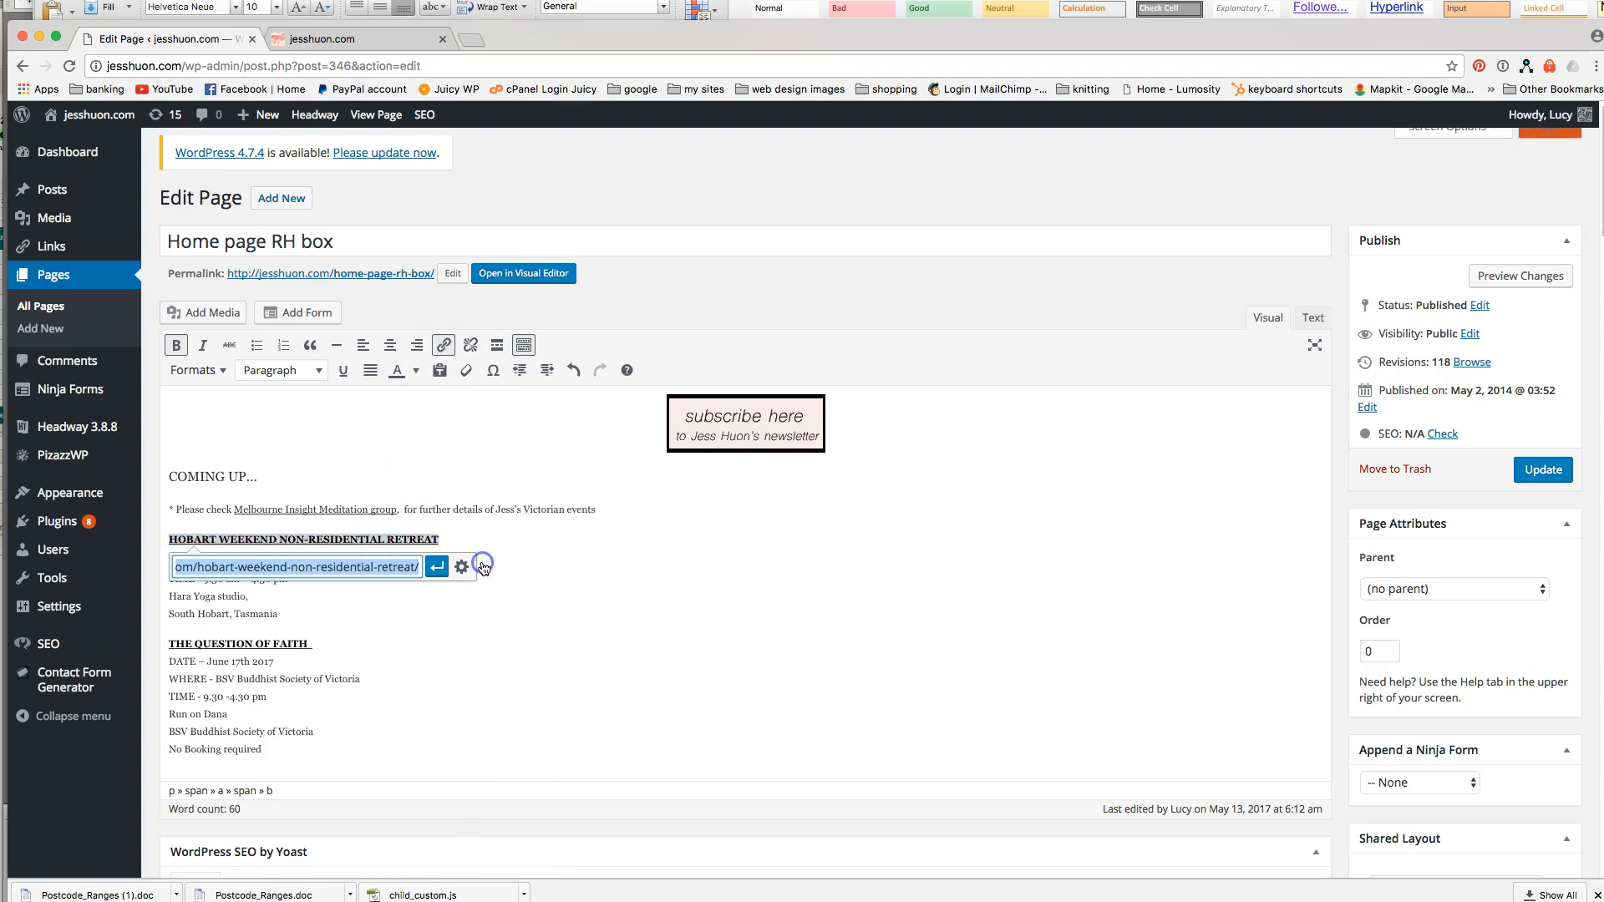
Keep the Hobart heading's link unchanged, closing the Link options dialog without edits.
{"action": "left_click", "coordinate": [439, 567]}
{"action": "left_click", "coordinate": [578, 552]}
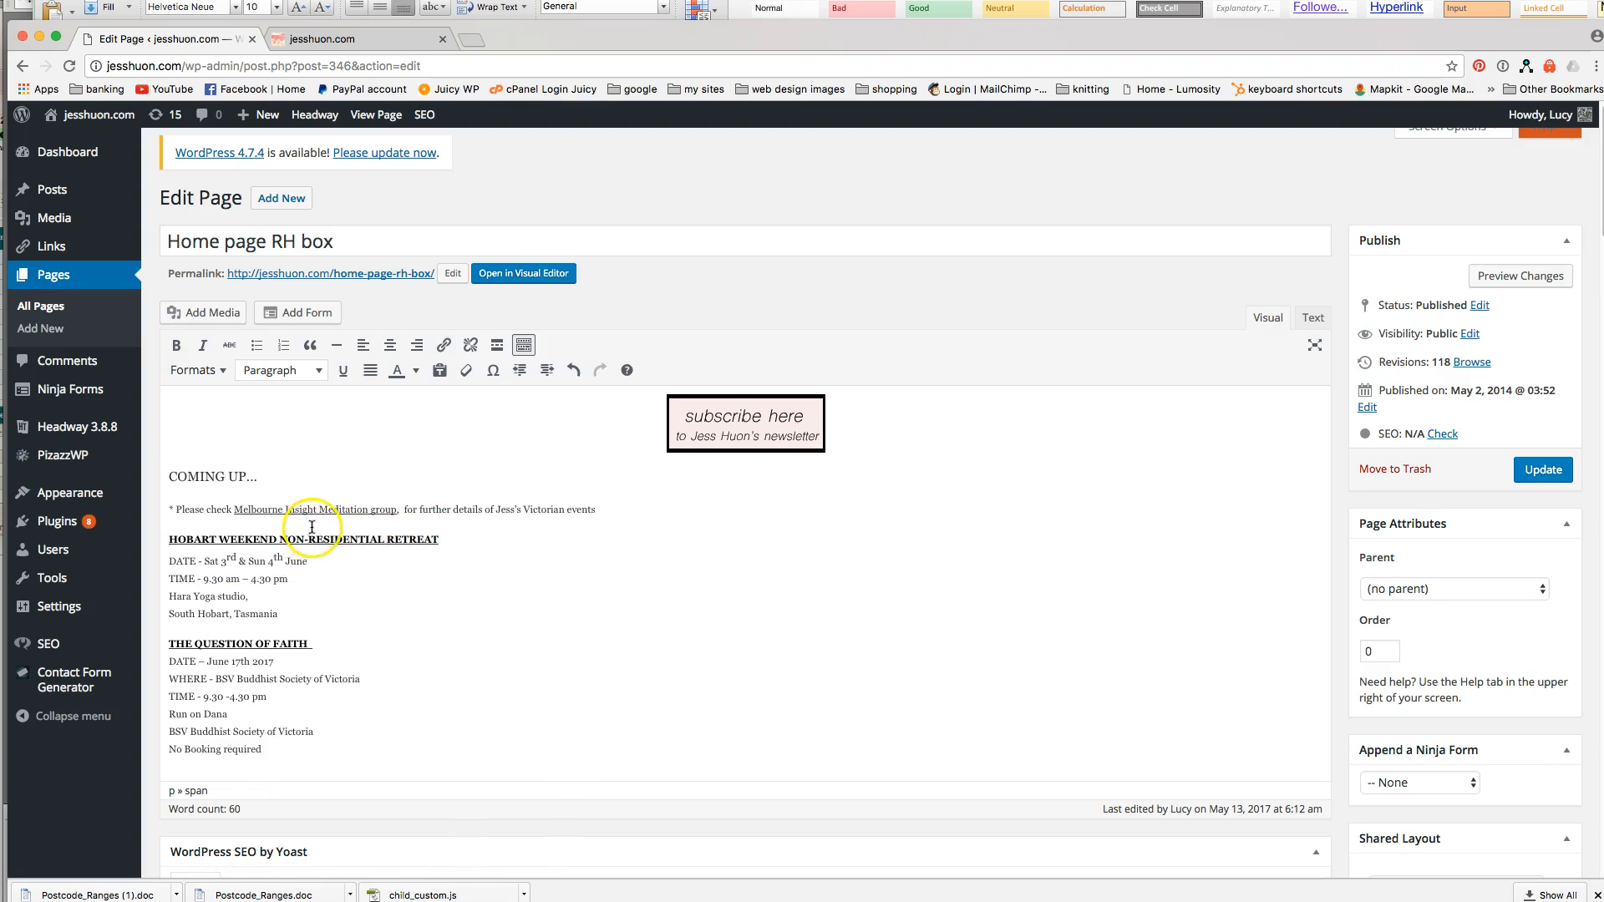
{"action": "left_click_drag", "start_coordinate": [443, 541], "coordinate": [276, 528]}
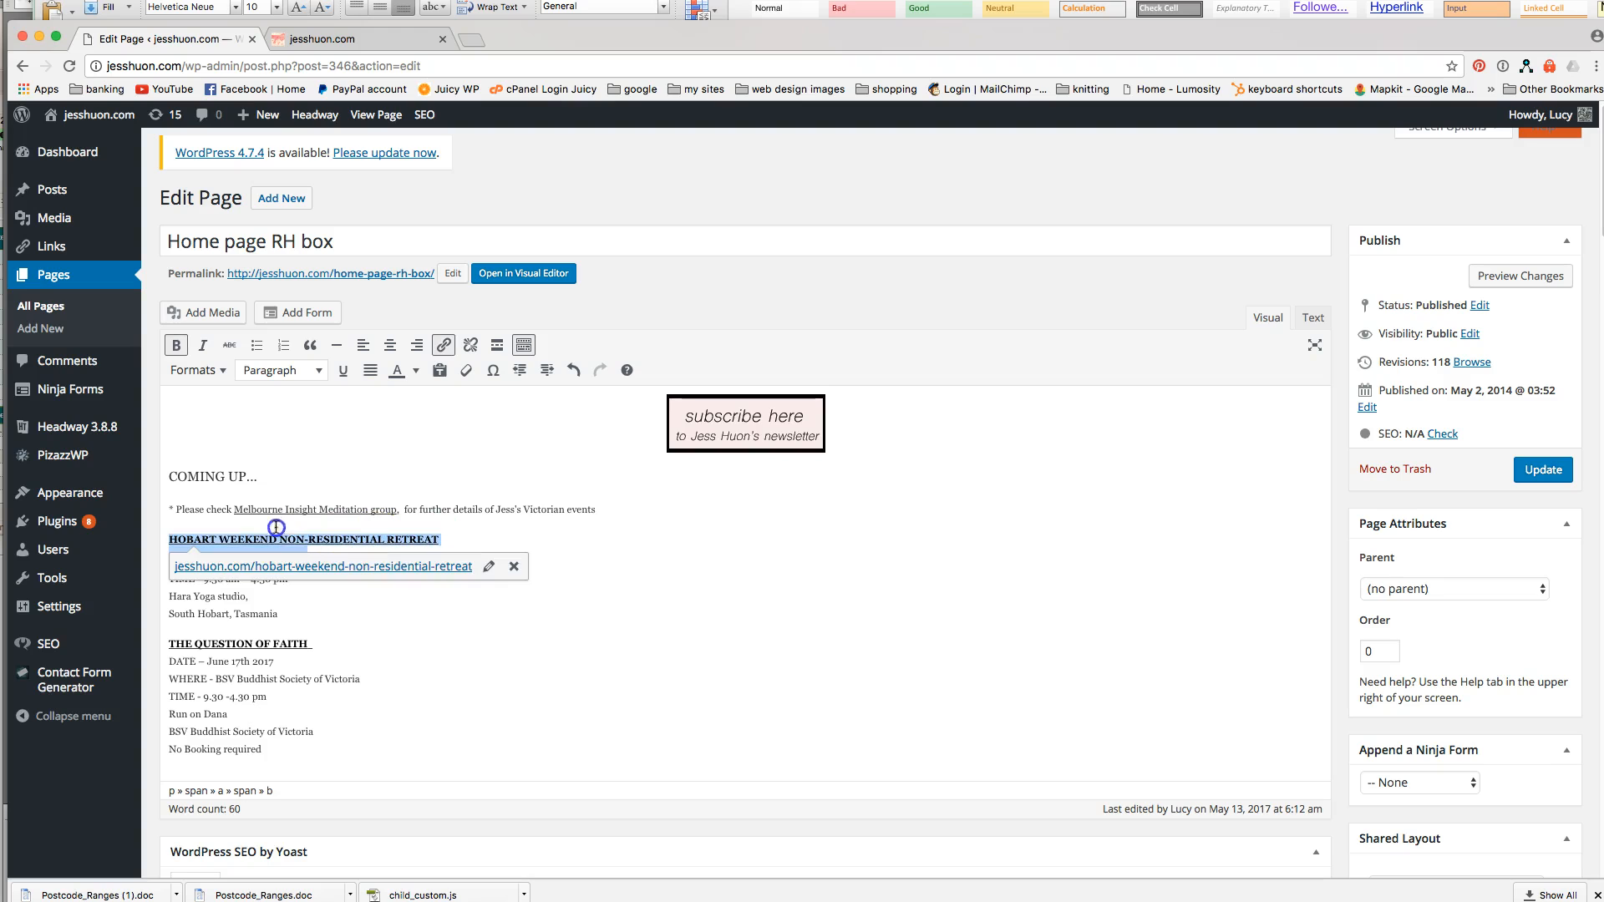
{"action": "left_click", "coordinate": [443, 345]}
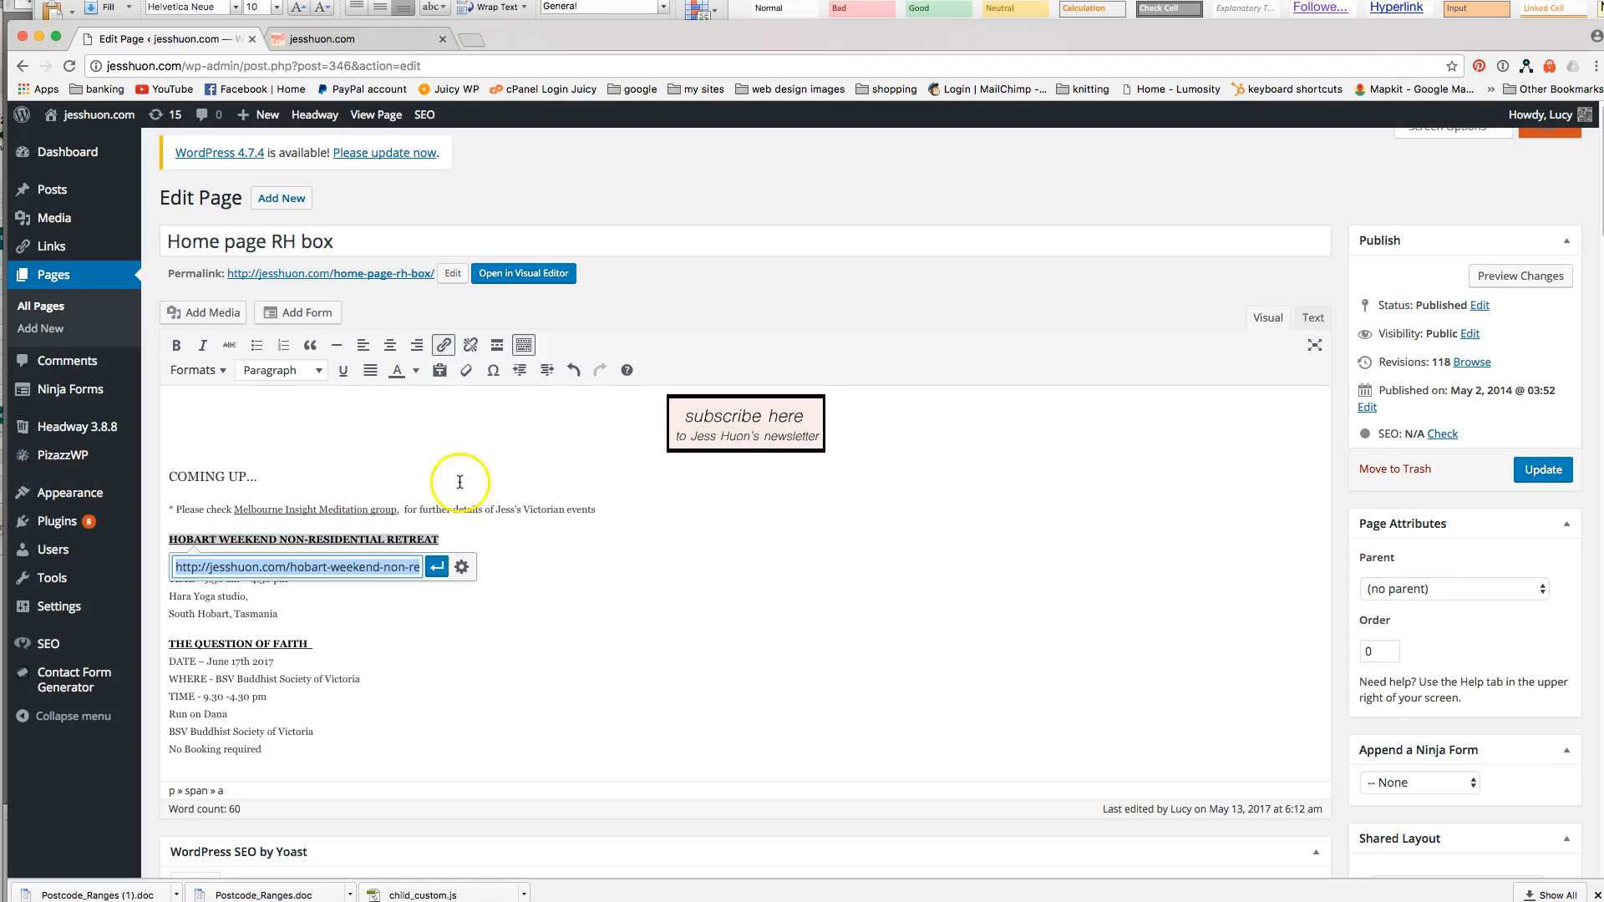
{"action": "left_click", "coordinate": [459, 568]}
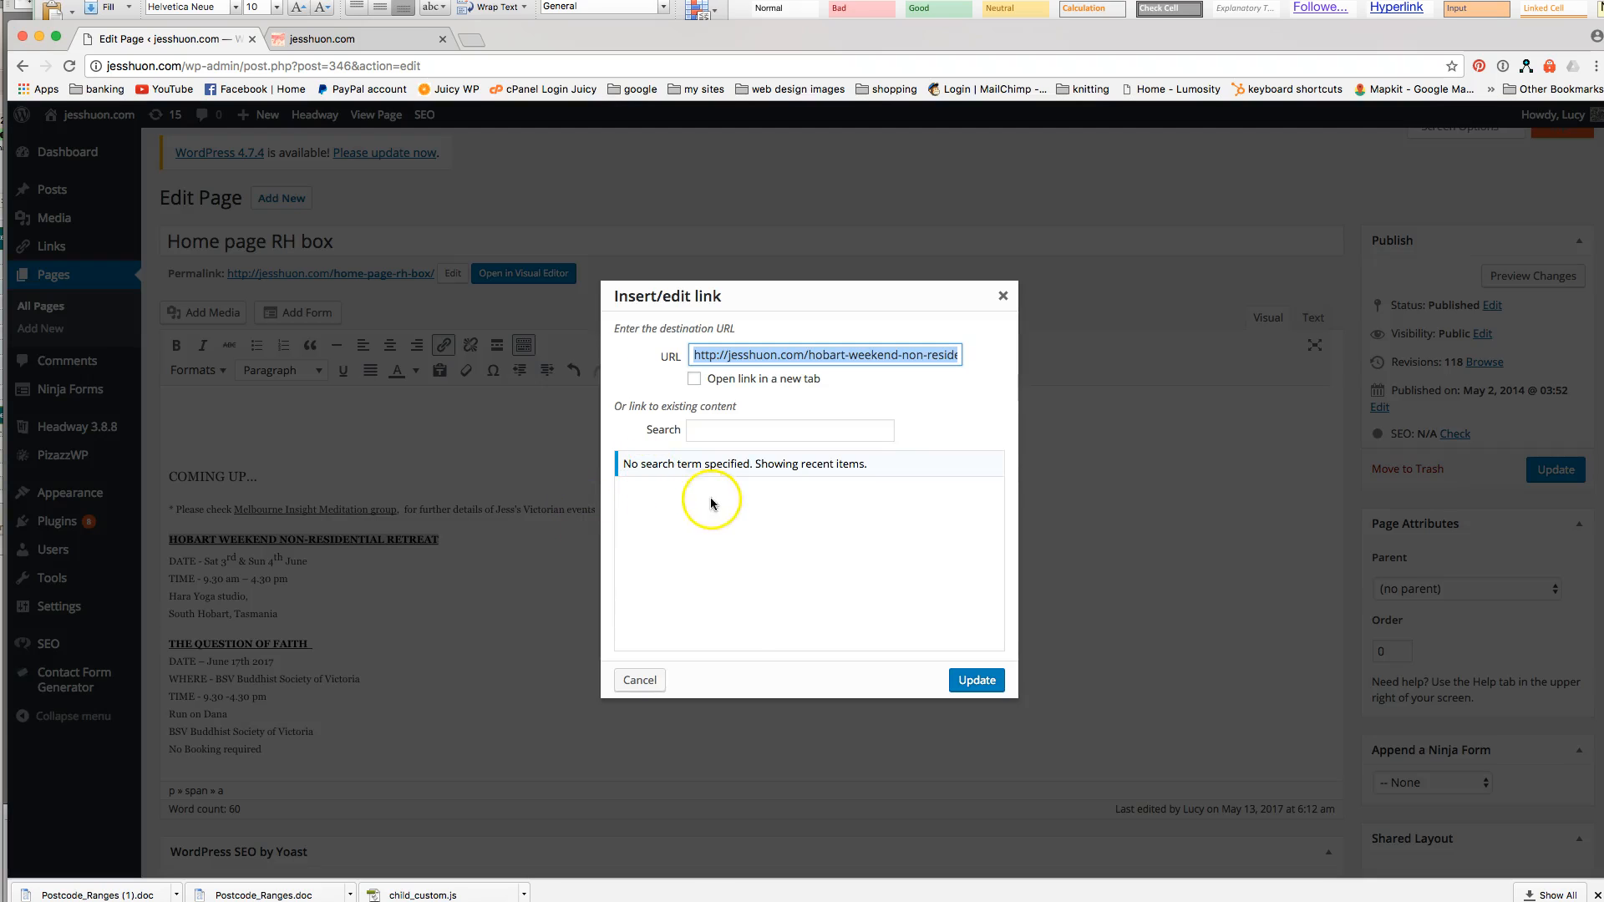
{"action": "scroll", "coordinate": [809, 555], "scroll_direction": "down", "scroll_amount": 5}
{"action": "scroll", "coordinate": [817, 550], "scroll_direction": "up", "scroll_amount": 5}
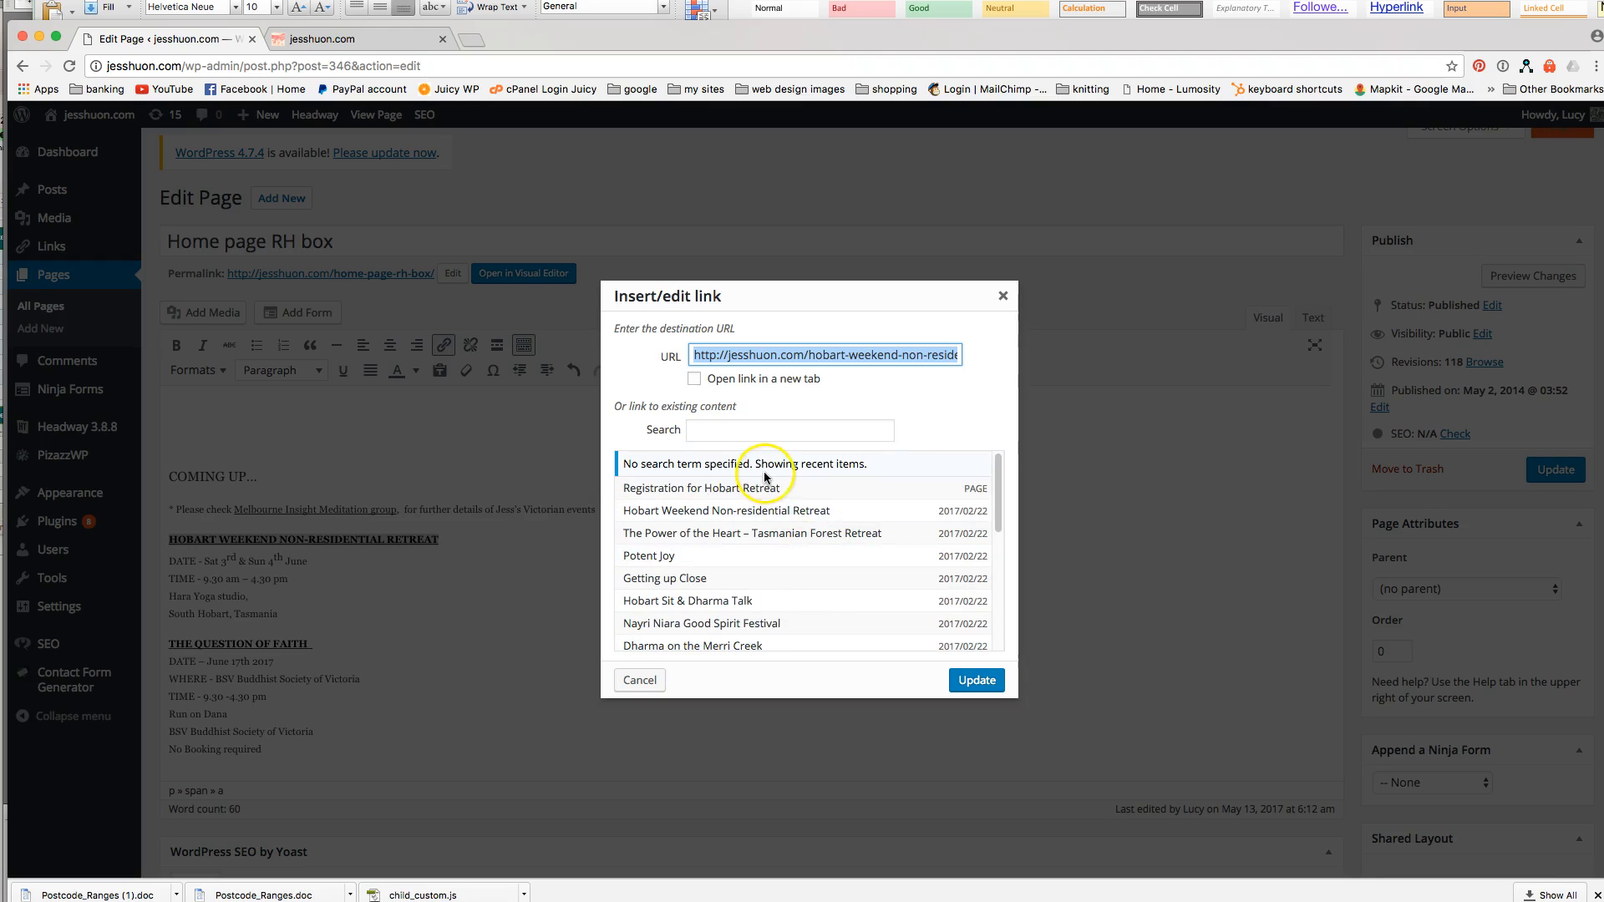
{"action": "left_click", "coordinate": [1004, 299]}
Compare the RH box content with the live home page's Coming Up box.
{"action": "left_click", "coordinate": [466, 537]}
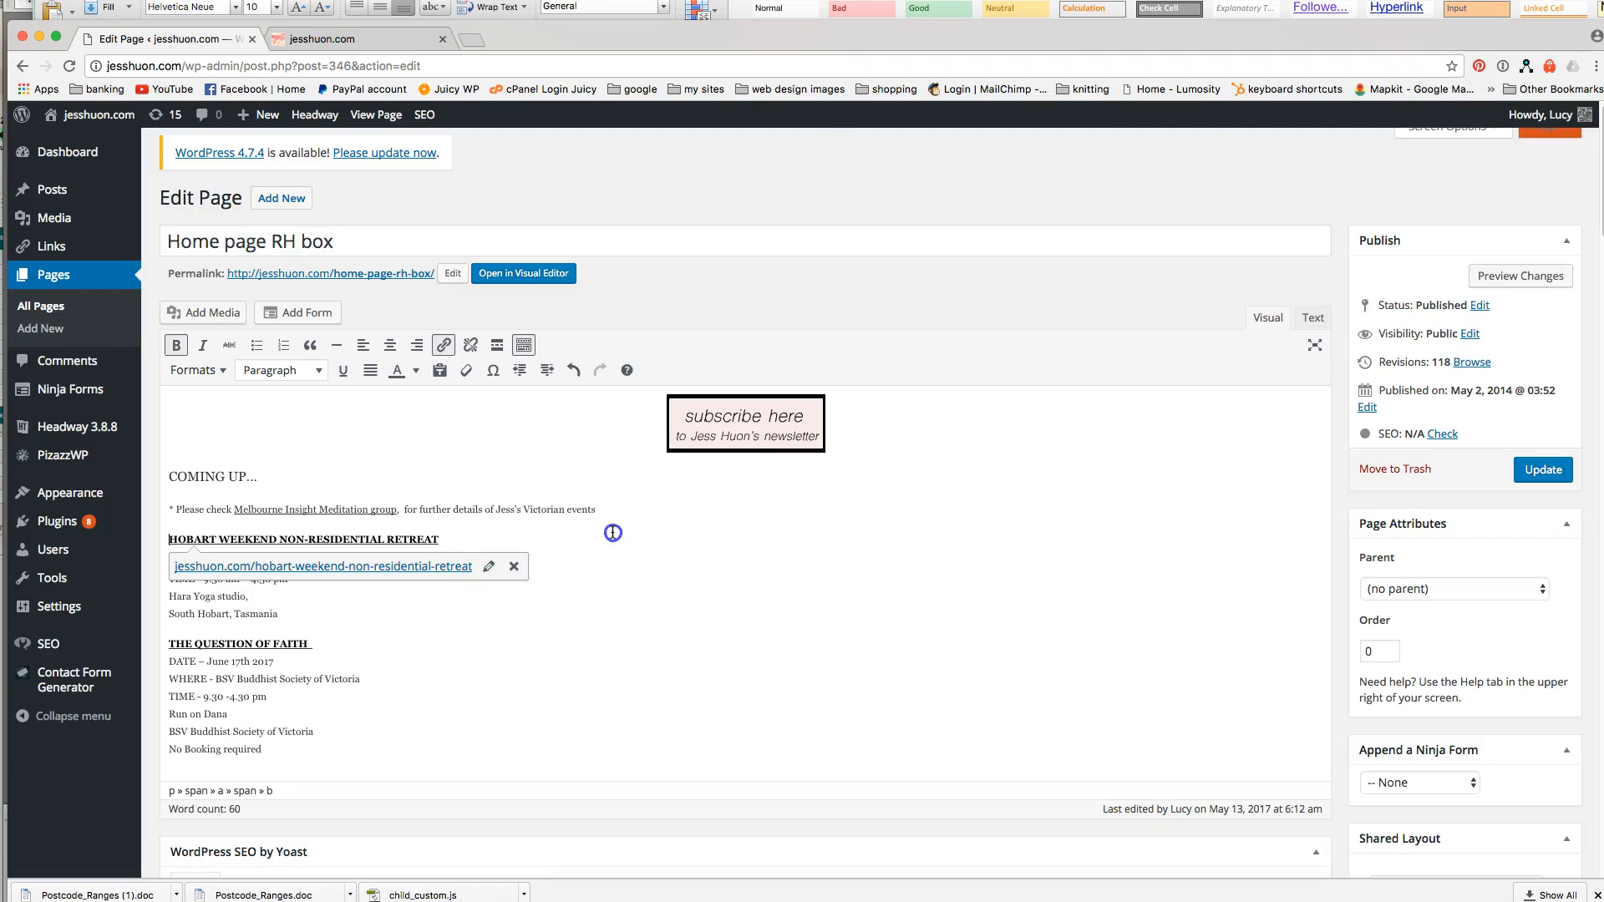
{"action": "left_click", "coordinate": [702, 684]}
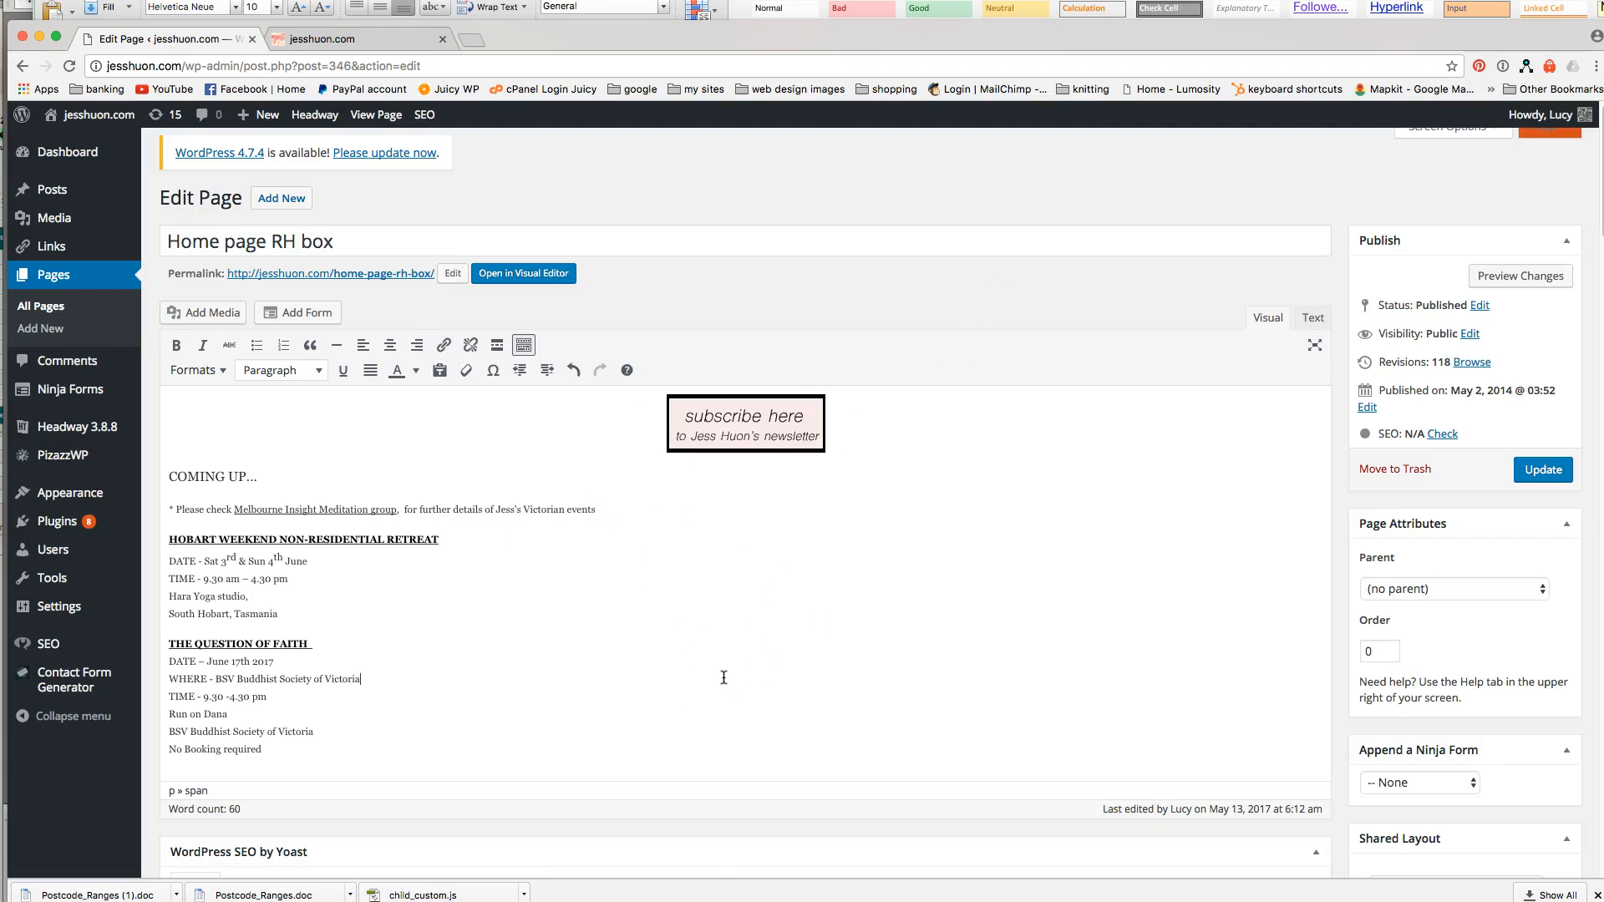
{"action": "left_click", "coordinate": [343, 41]}
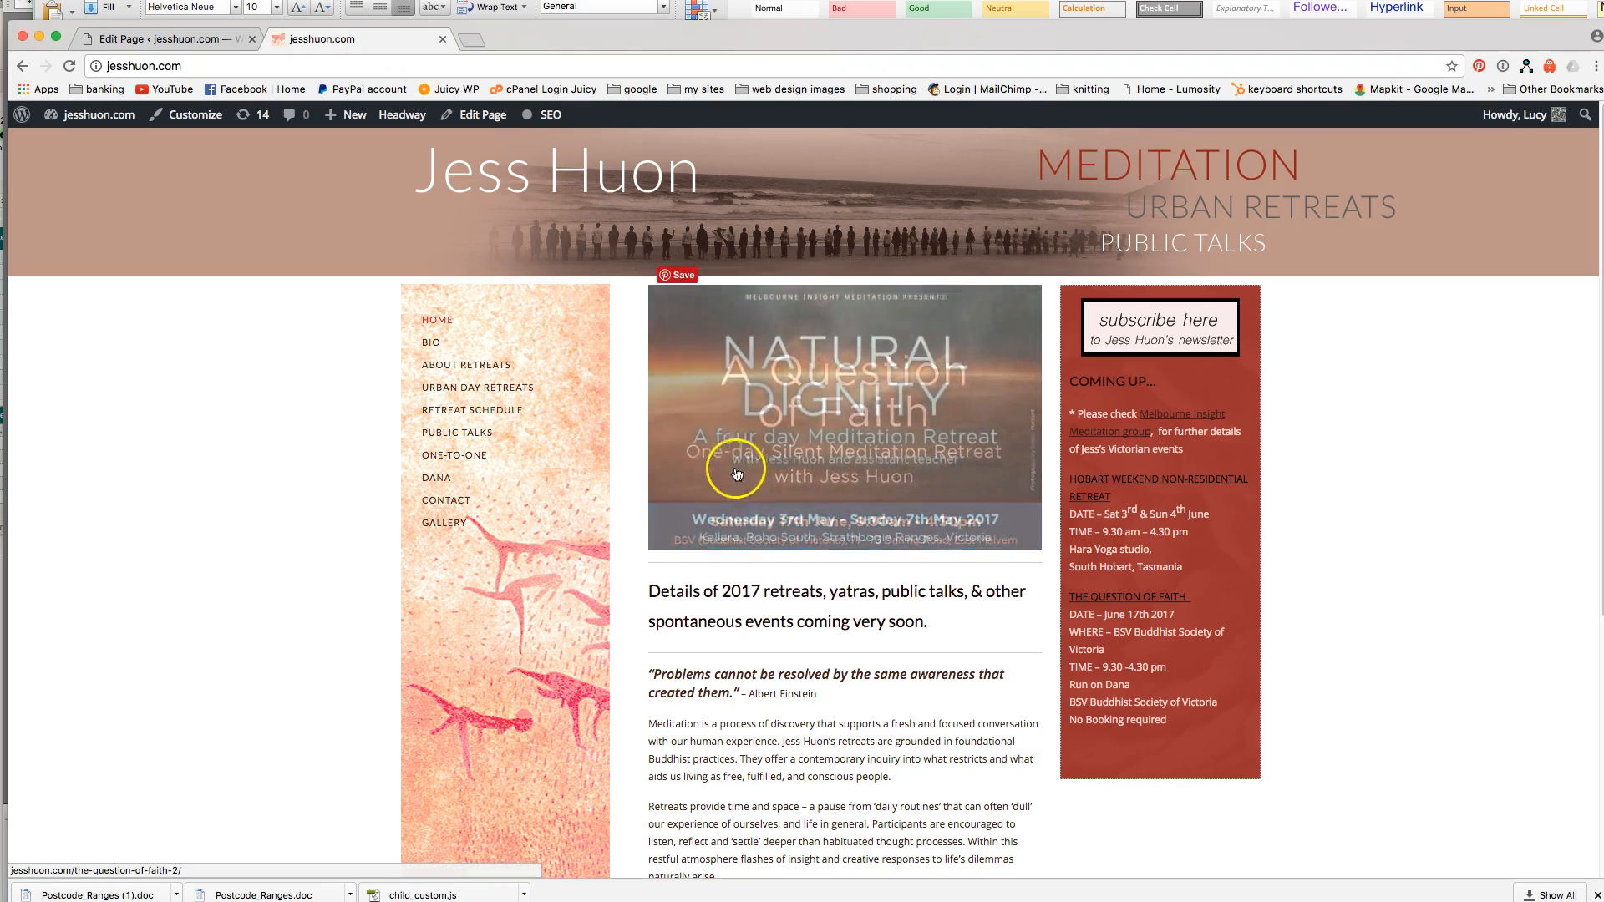
{"action": "left_click", "coordinate": [199, 38]}
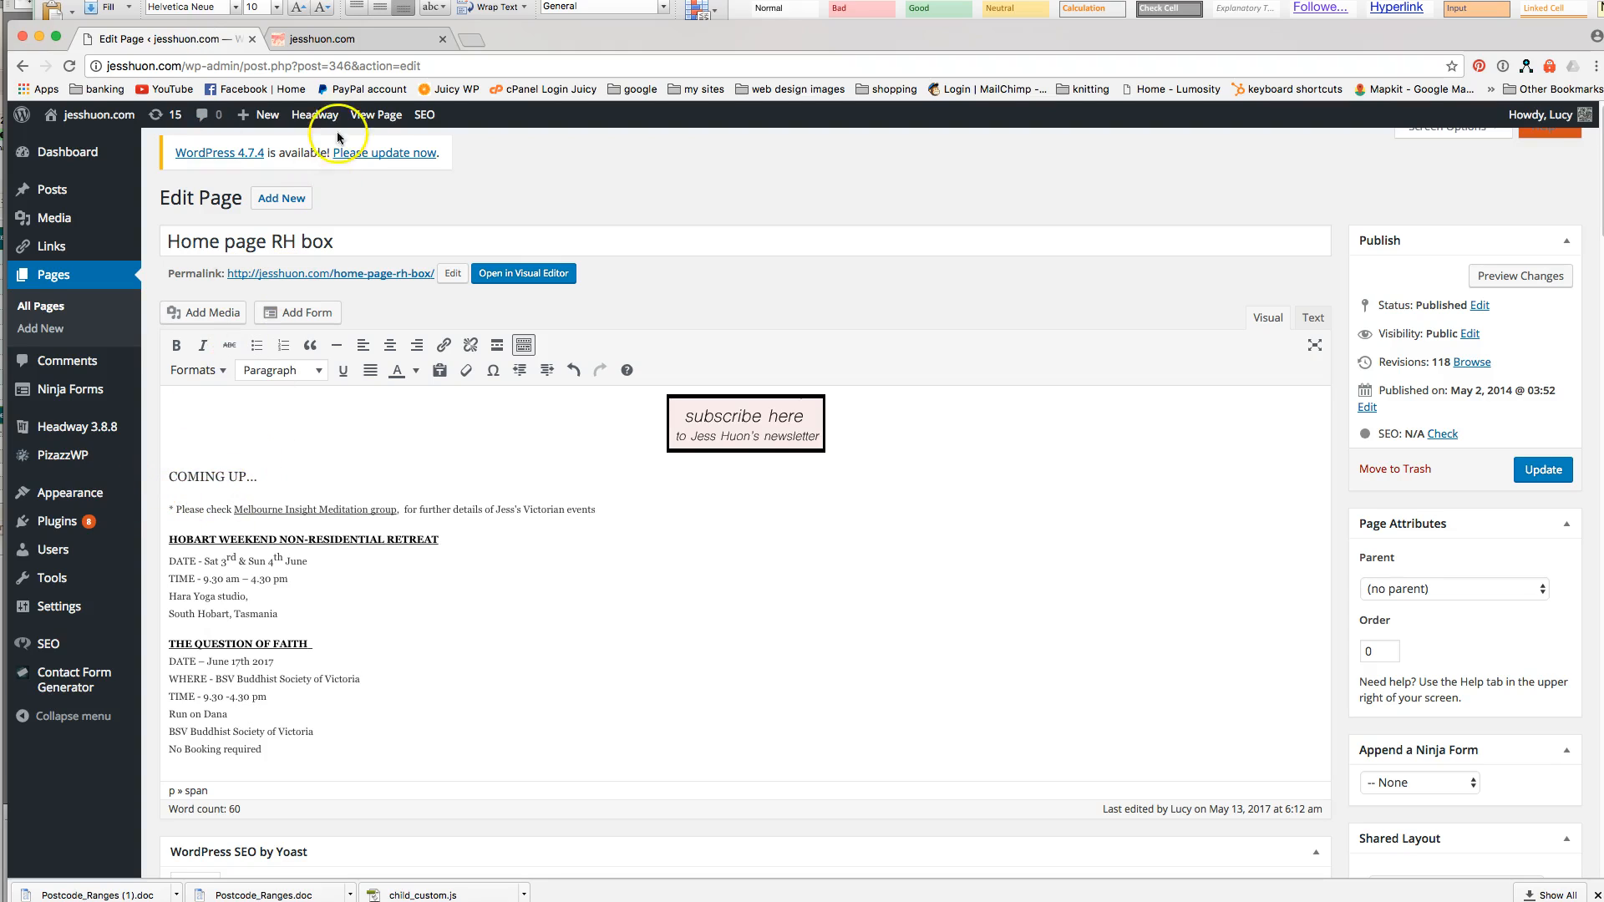
In the Headway Front Page grid, open Block Options for the home page slider block.
{"action": "mouse_move", "coordinate": [330, 121]}
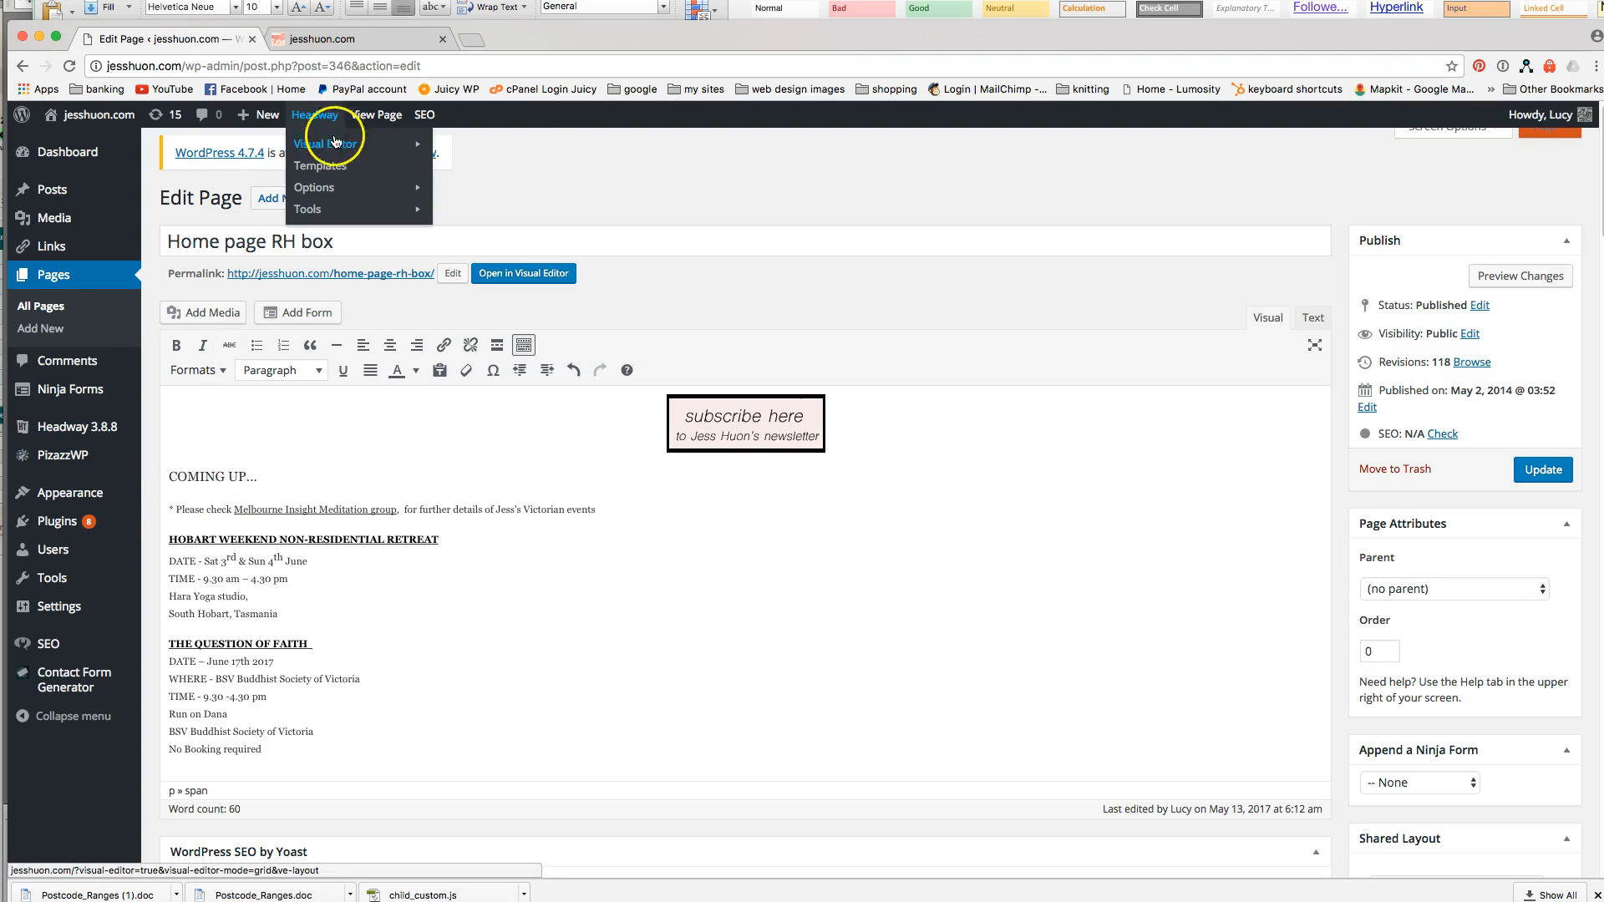
{"action": "left_click", "coordinate": [336, 145]}
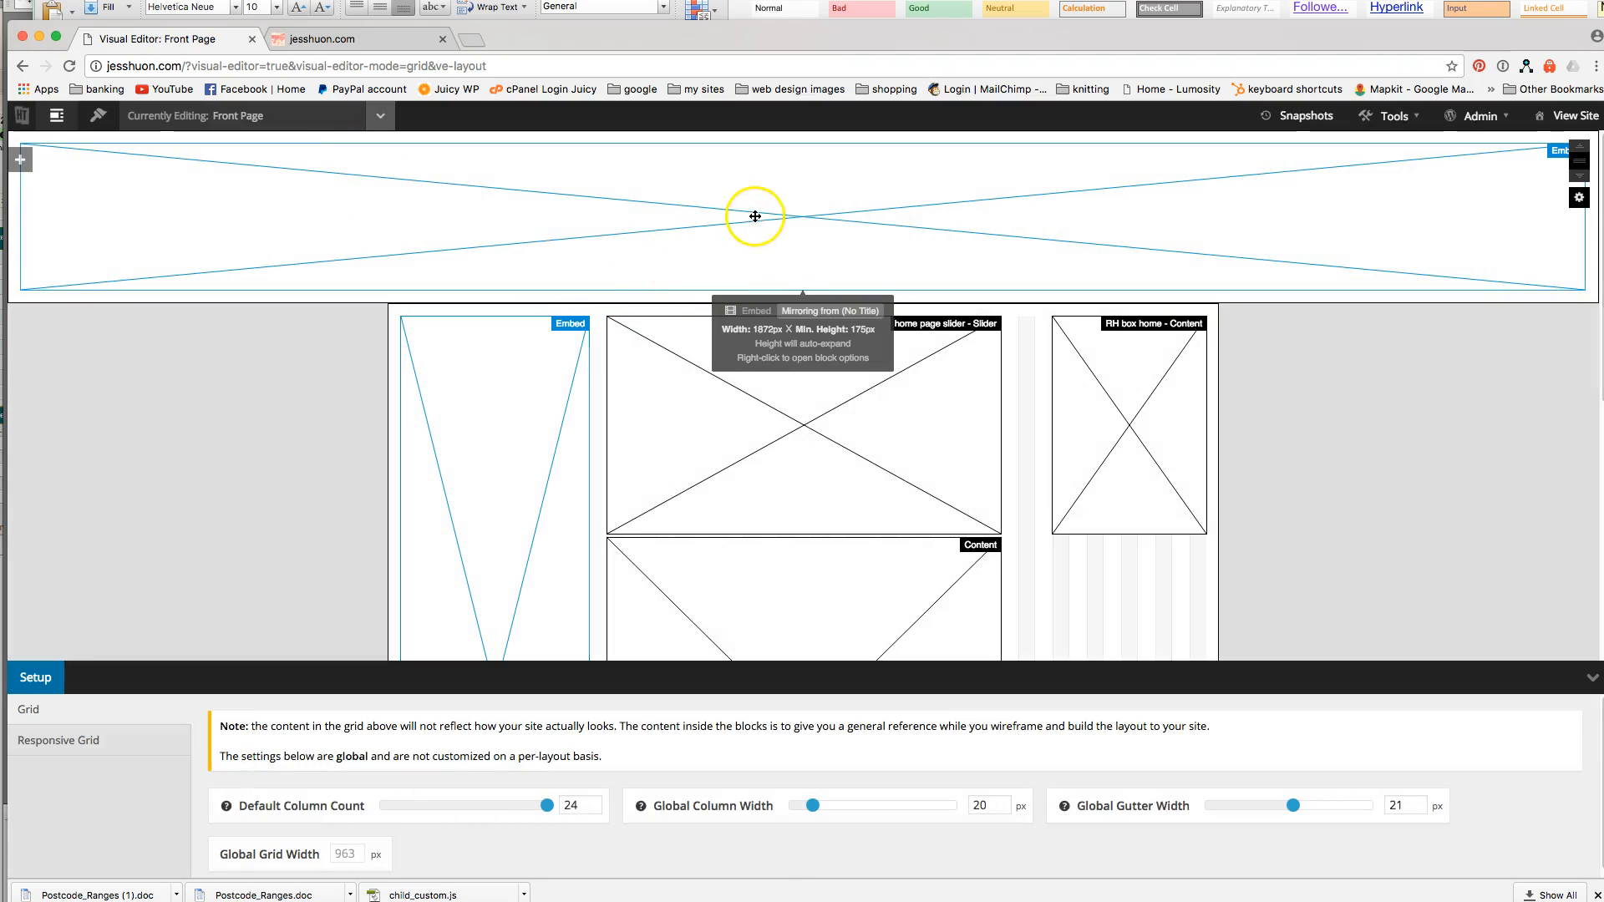
{"action": "left_click", "coordinate": [681, 334]}
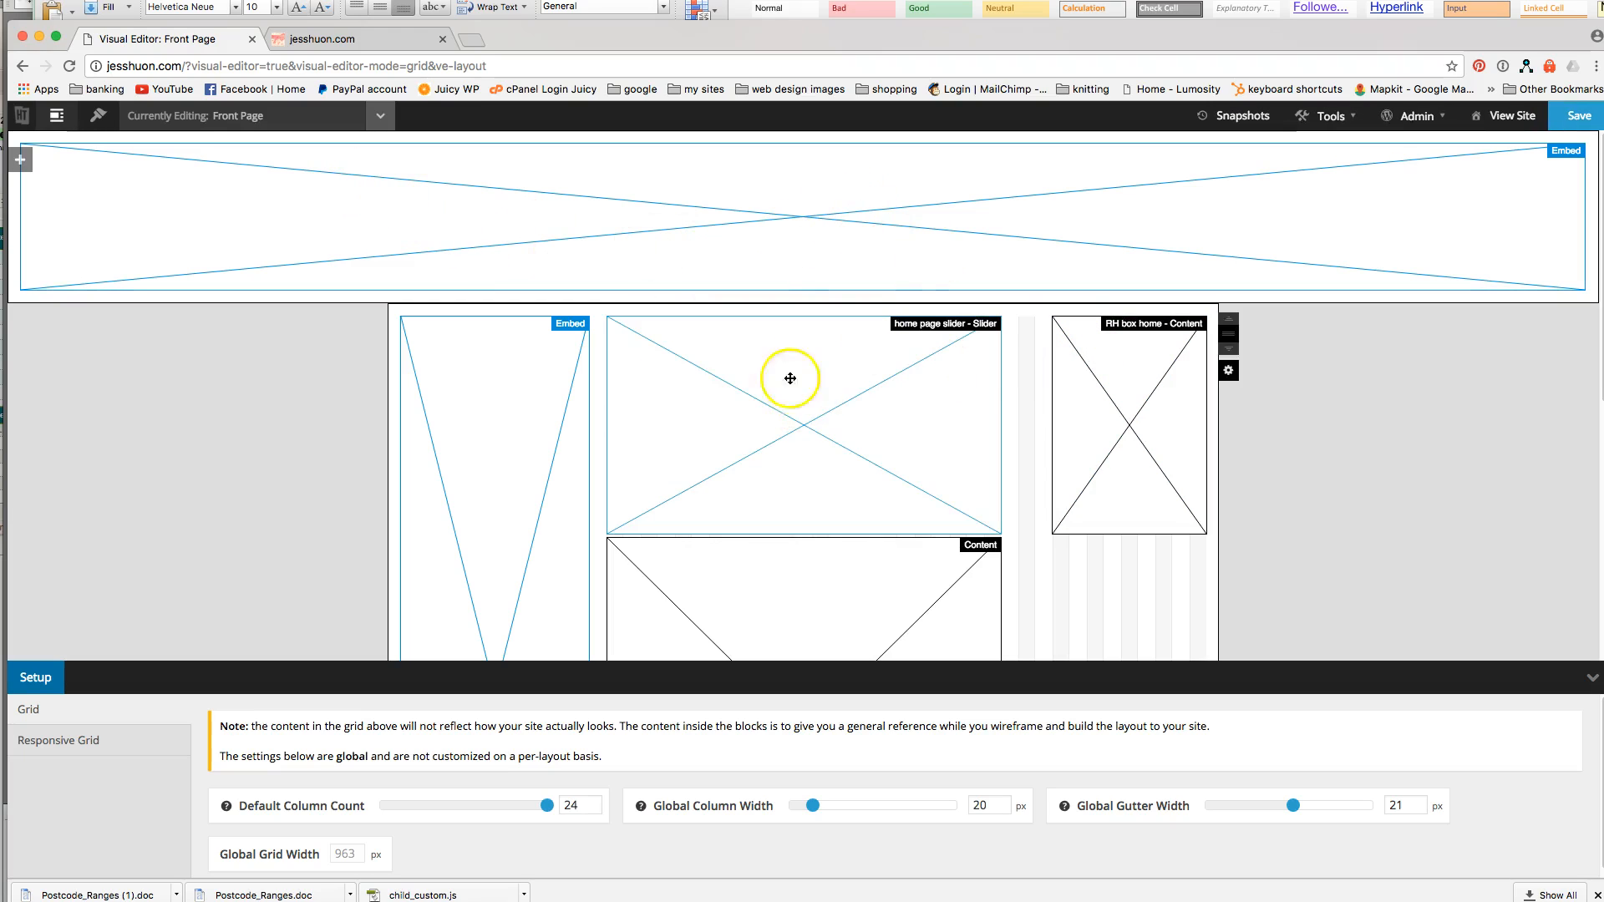
{"action": "scroll", "coordinate": [1259, 410], "scroll_direction": "down", "scroll_amount": 2}
{"action": "scroll", "coordinate": [1260, 409], "scroll_direction": "up", "scroll_amount": 2}
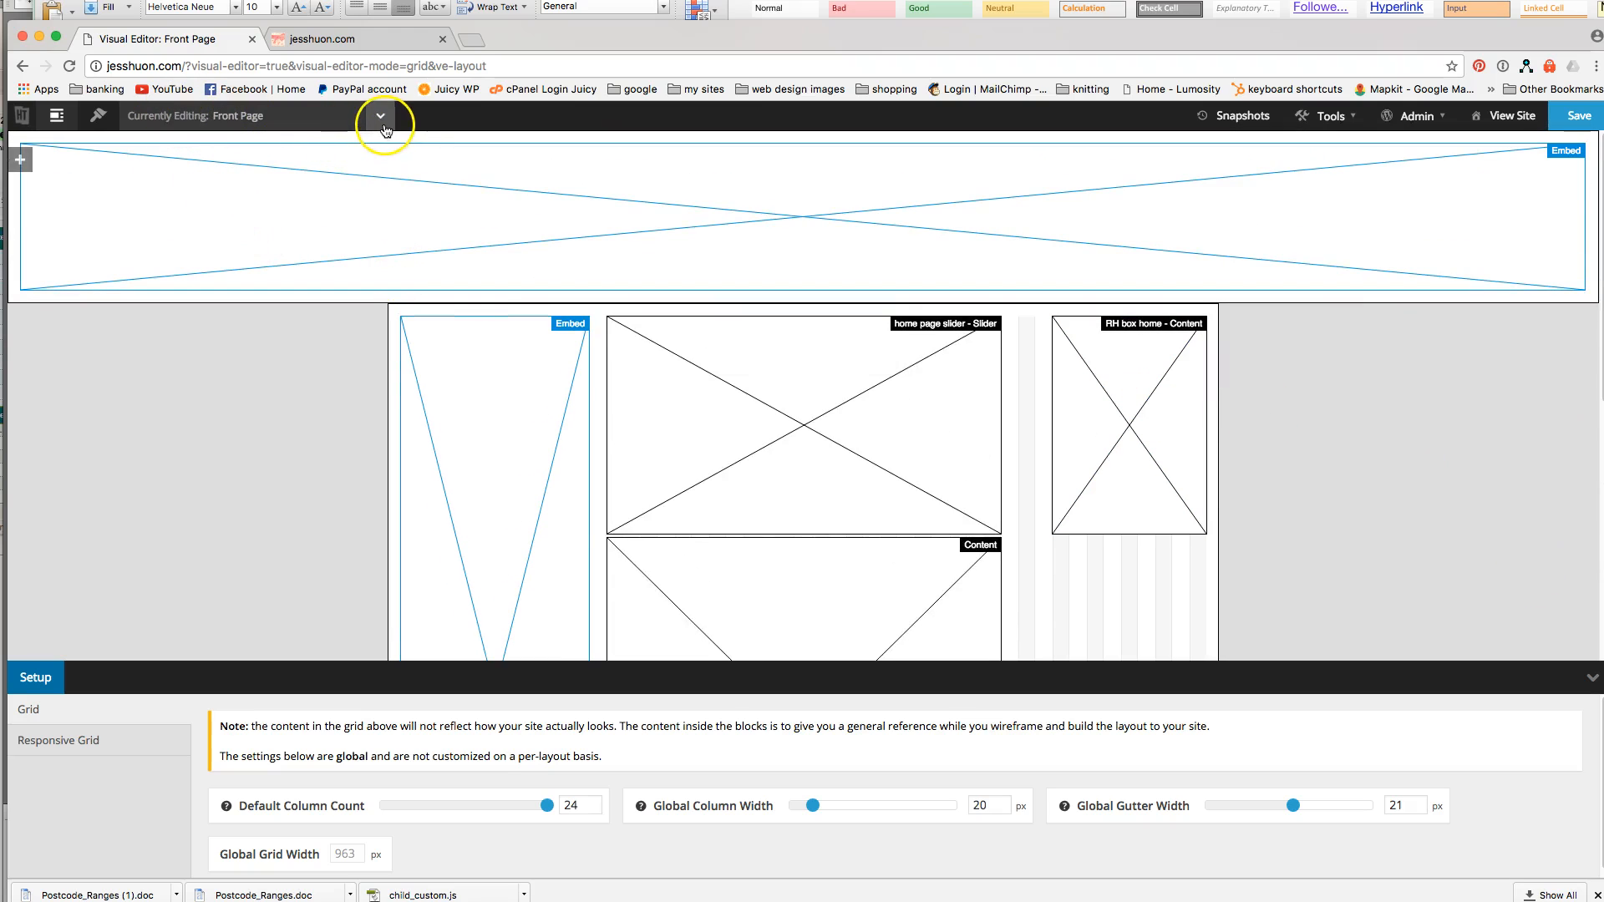
{"action": "right_click", "coordinate": [708, 365]}
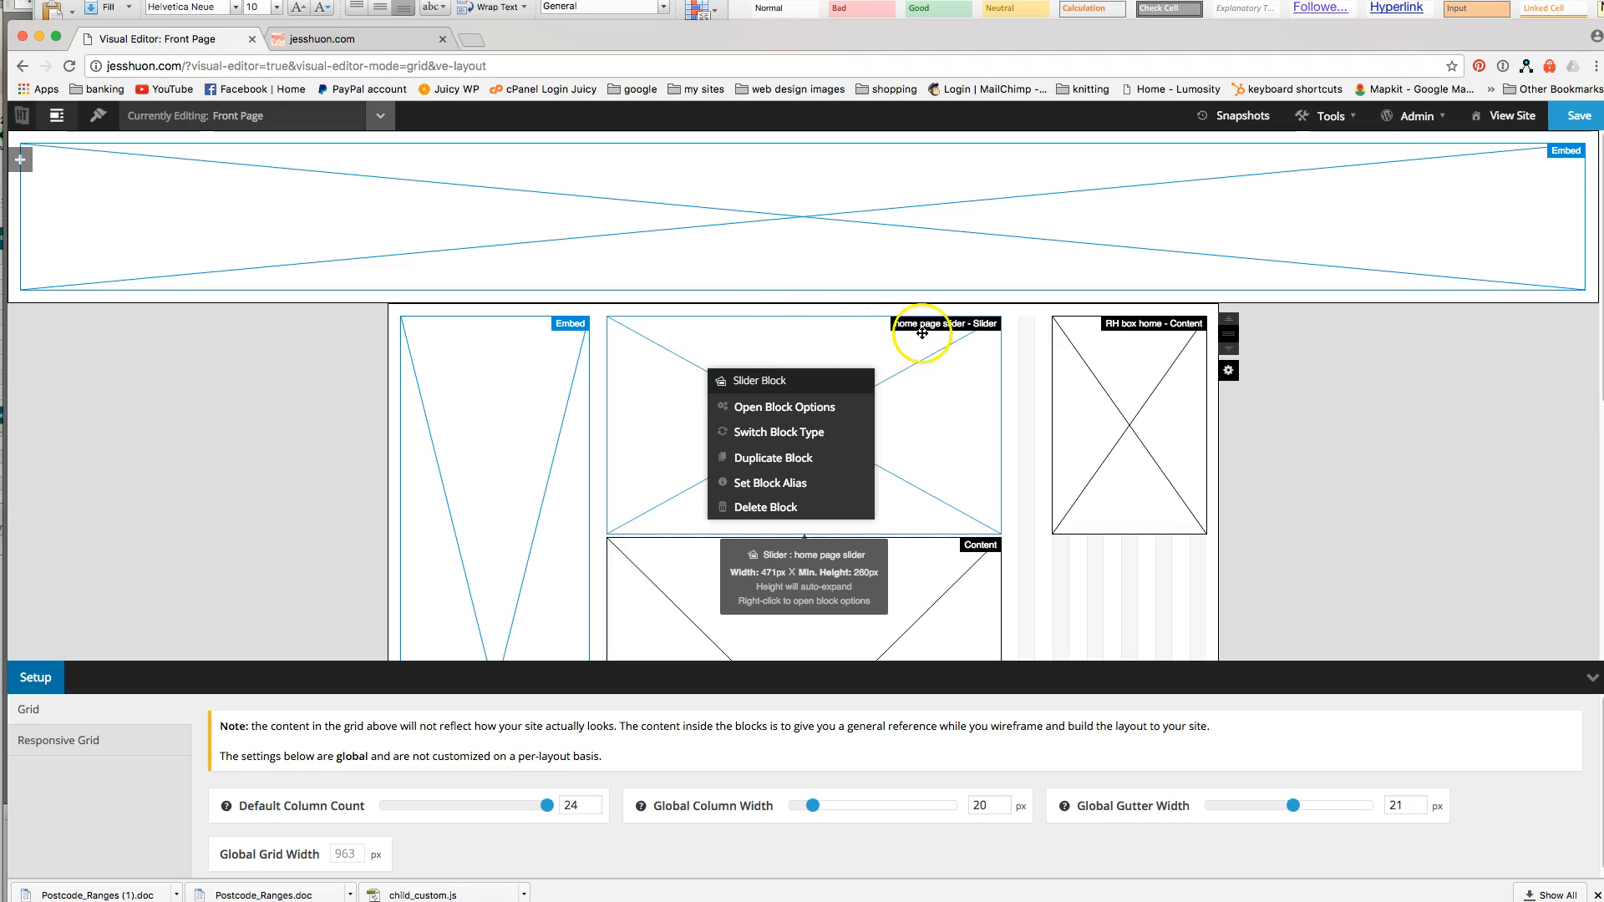
{"action": "left_click", "coordinate": [797, 415]}
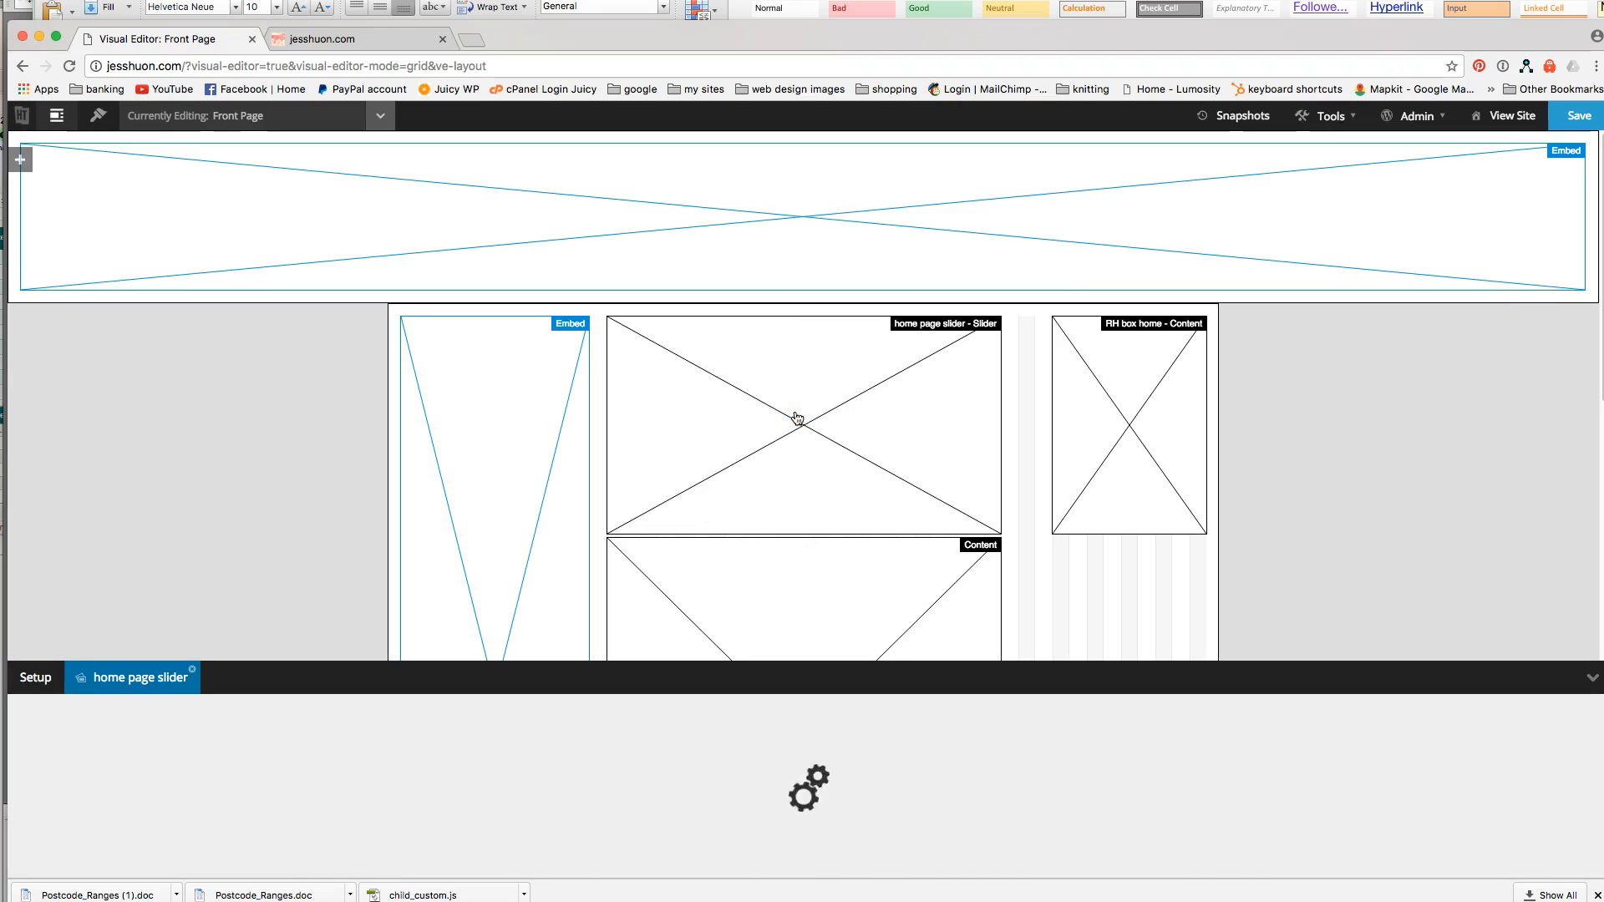
Add an empty third slider image row and open Choose Image for it.
{"action": "left_click_drag", "start_coordinate": [781, 662], "coordinate": [795, 501]}
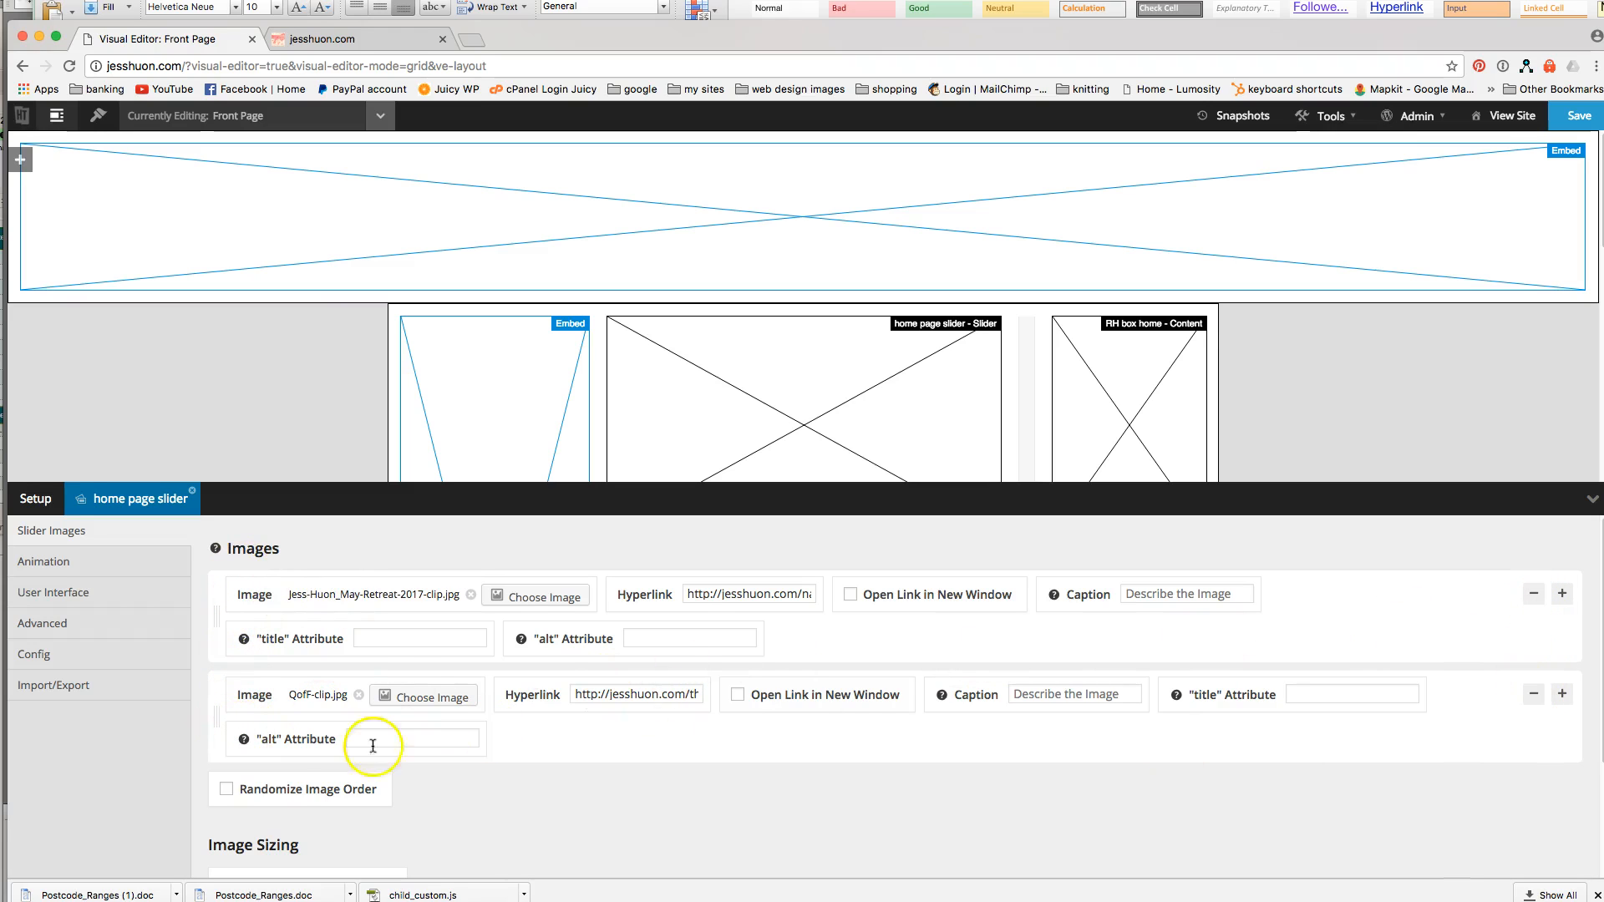
{"action": "left_click", "coordinate": [1563, 697]}
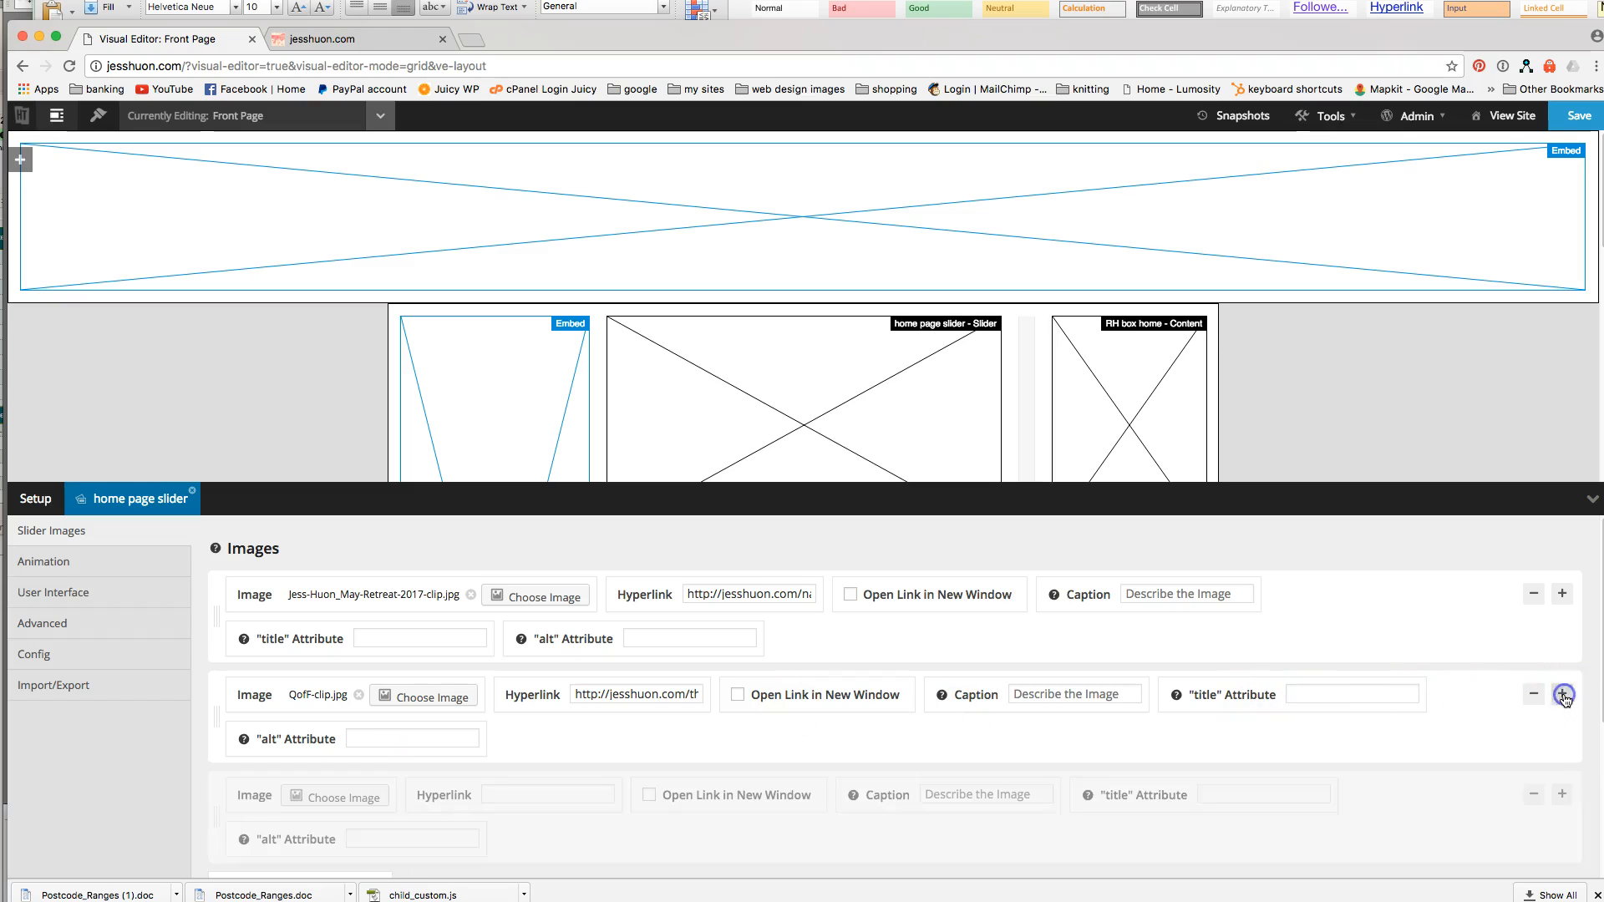
{"action": "scroll", "coordinate": [1420, 718], "scroll_direction": "down", "scroll_amount": 2}
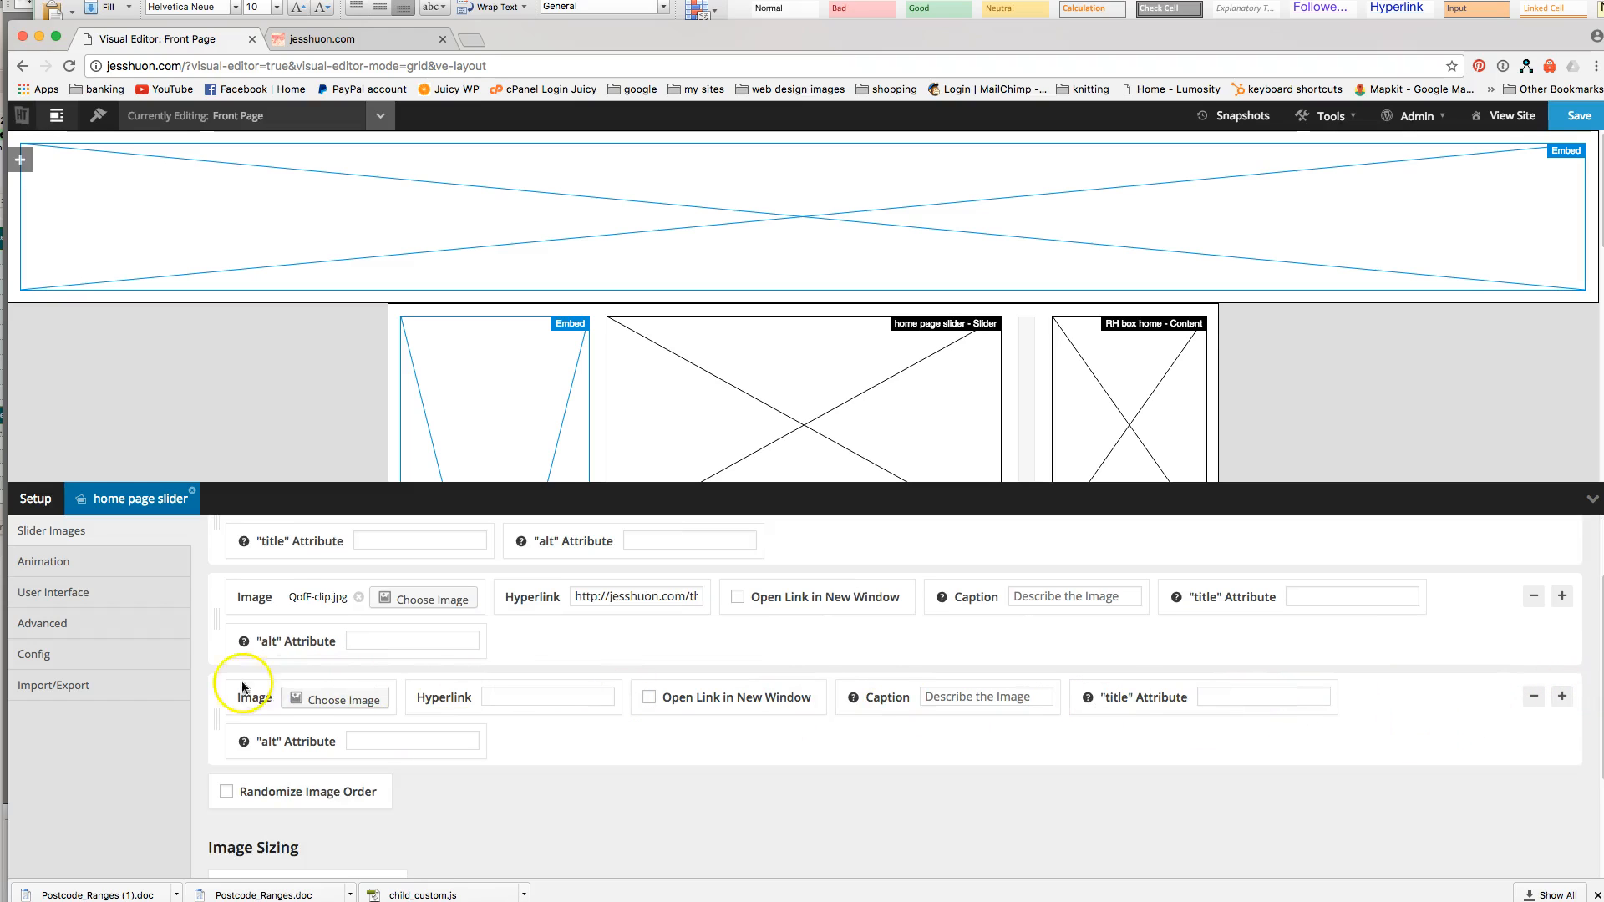
{"action": "left_click", "coordinate": [300, 698]}
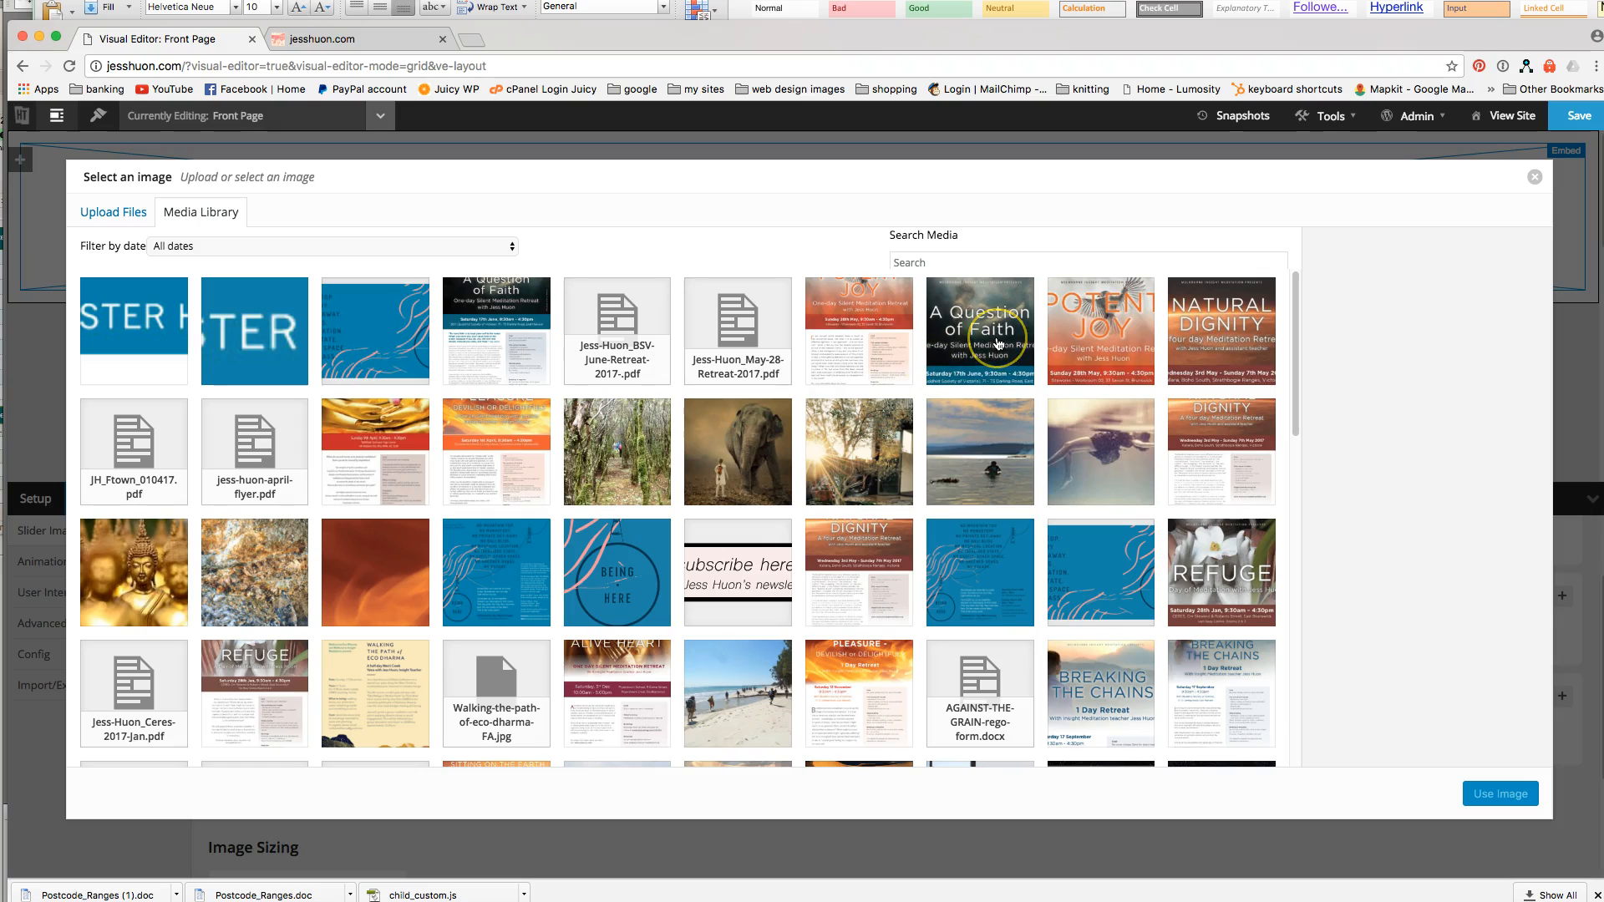
Close the Select an image dialog unchosen and click into the third row's Hyperlink and alt fields.
{"action": "left_click", "coordinate": [1534, 177]}
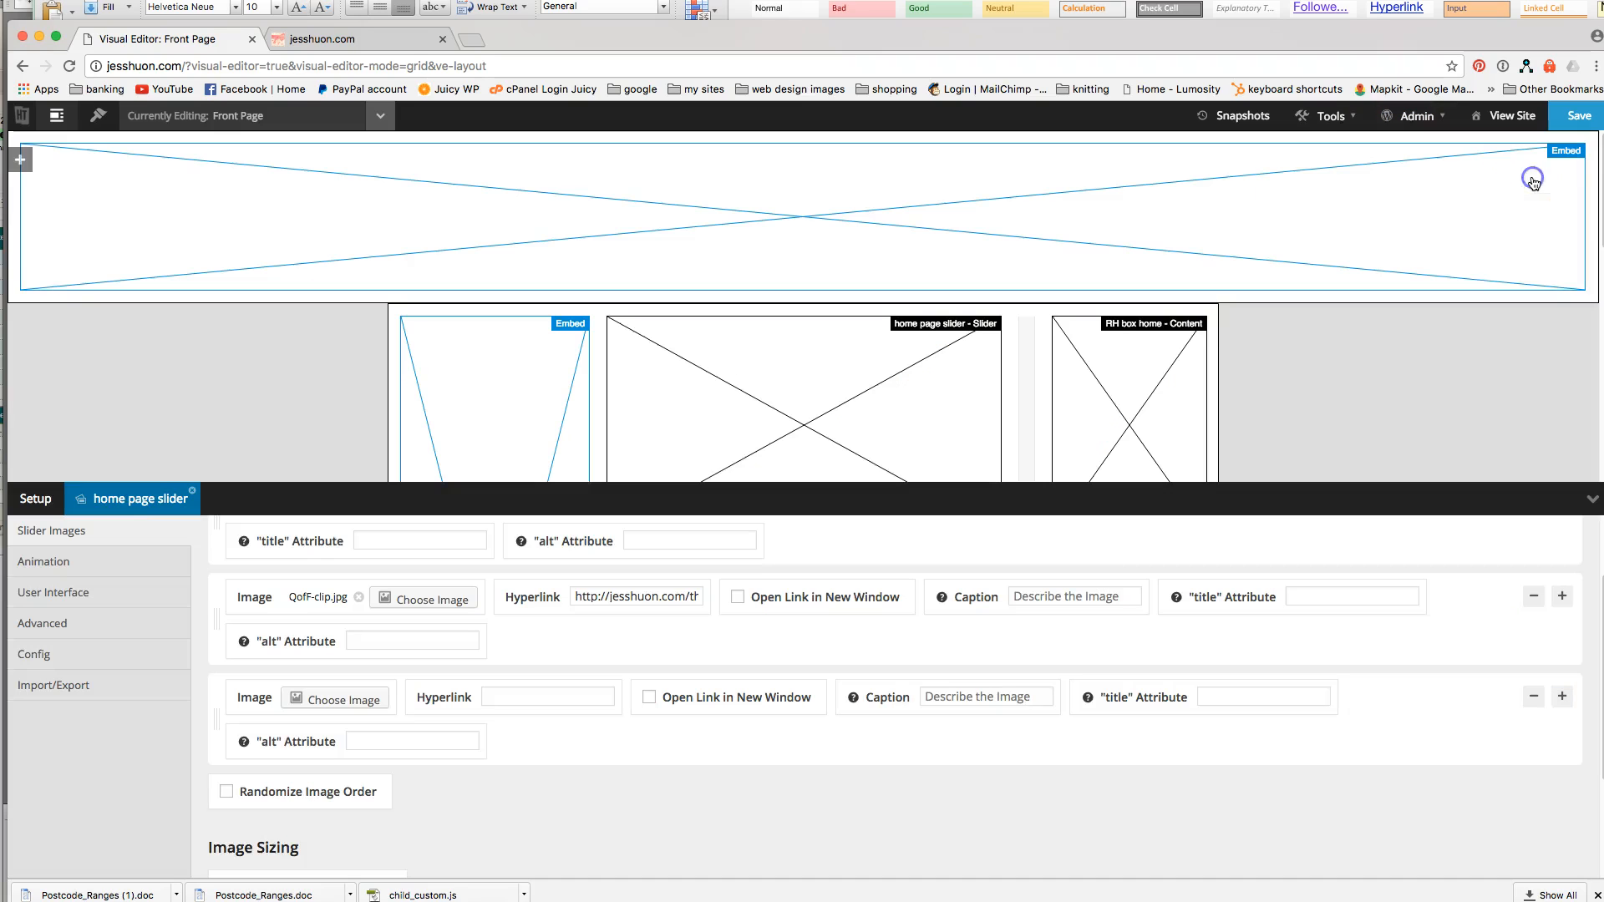
{"action": "left_click", "coordinate": [527, 696]}
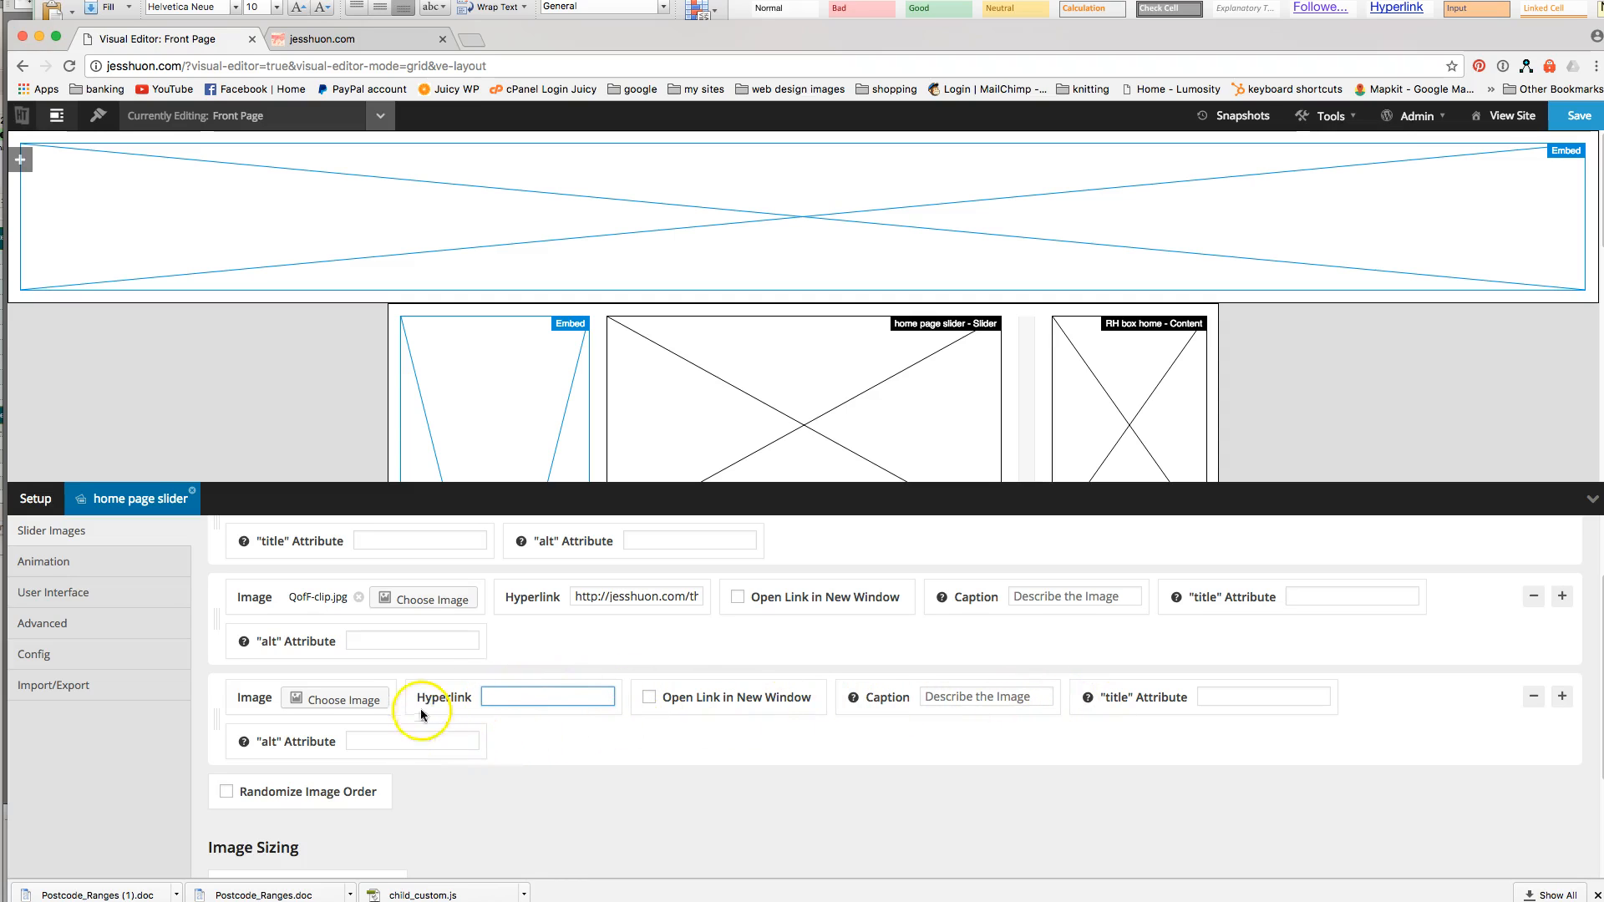
{"action": "left_click", "coordinate": [368, 739]}
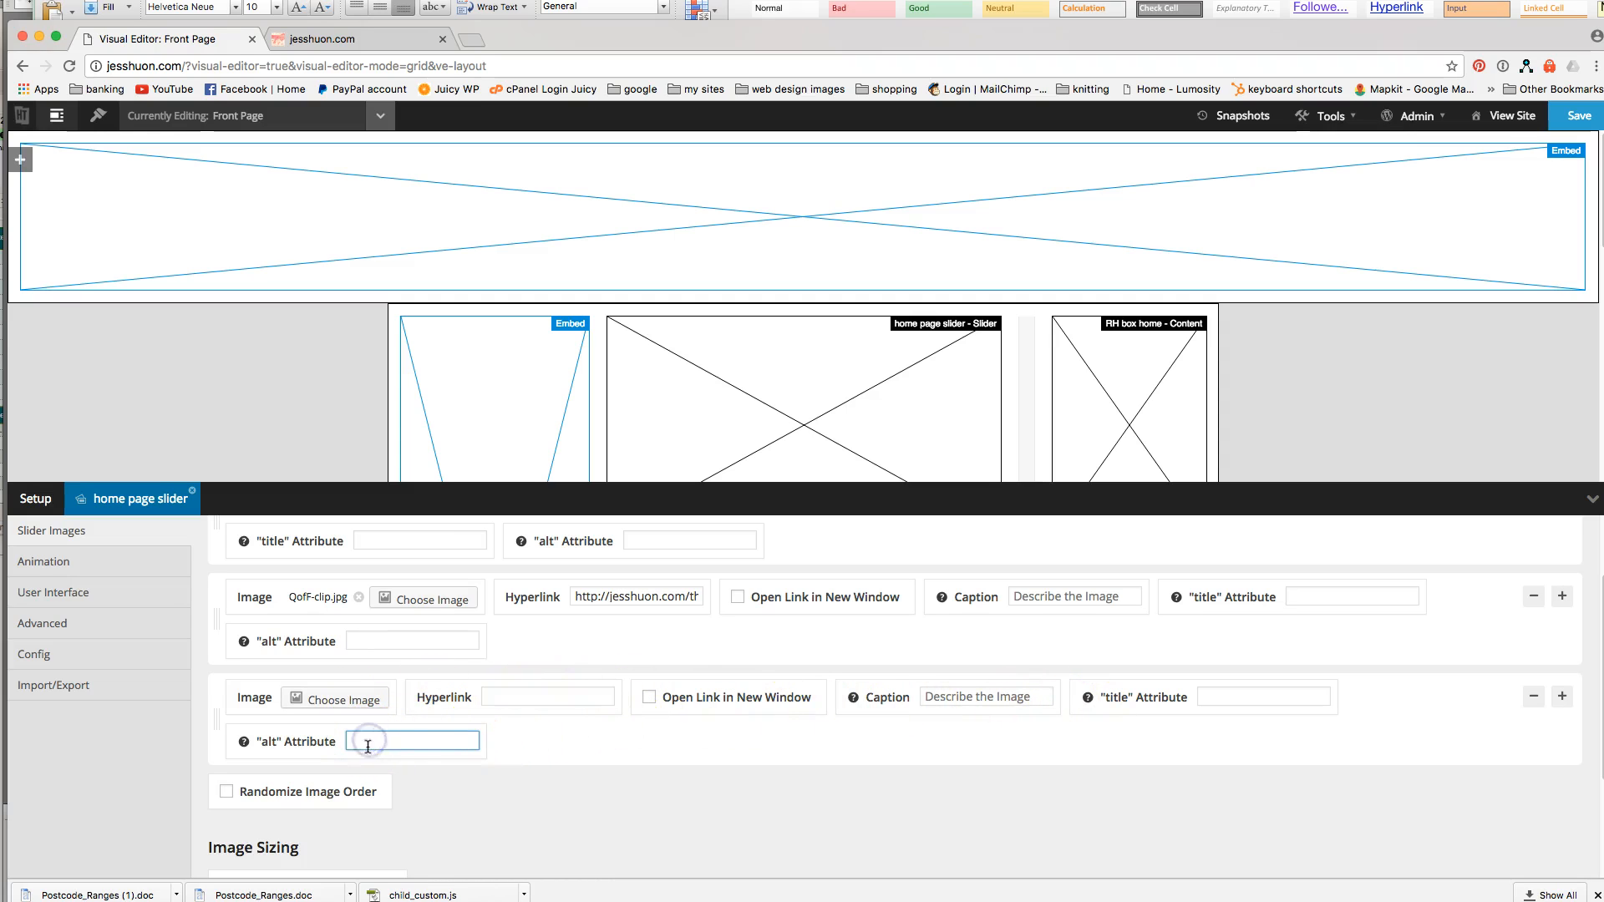
{"action": "scroll", "coordinate": [478, 776], "scroll_direction": "down", "scroll_amount": 1}
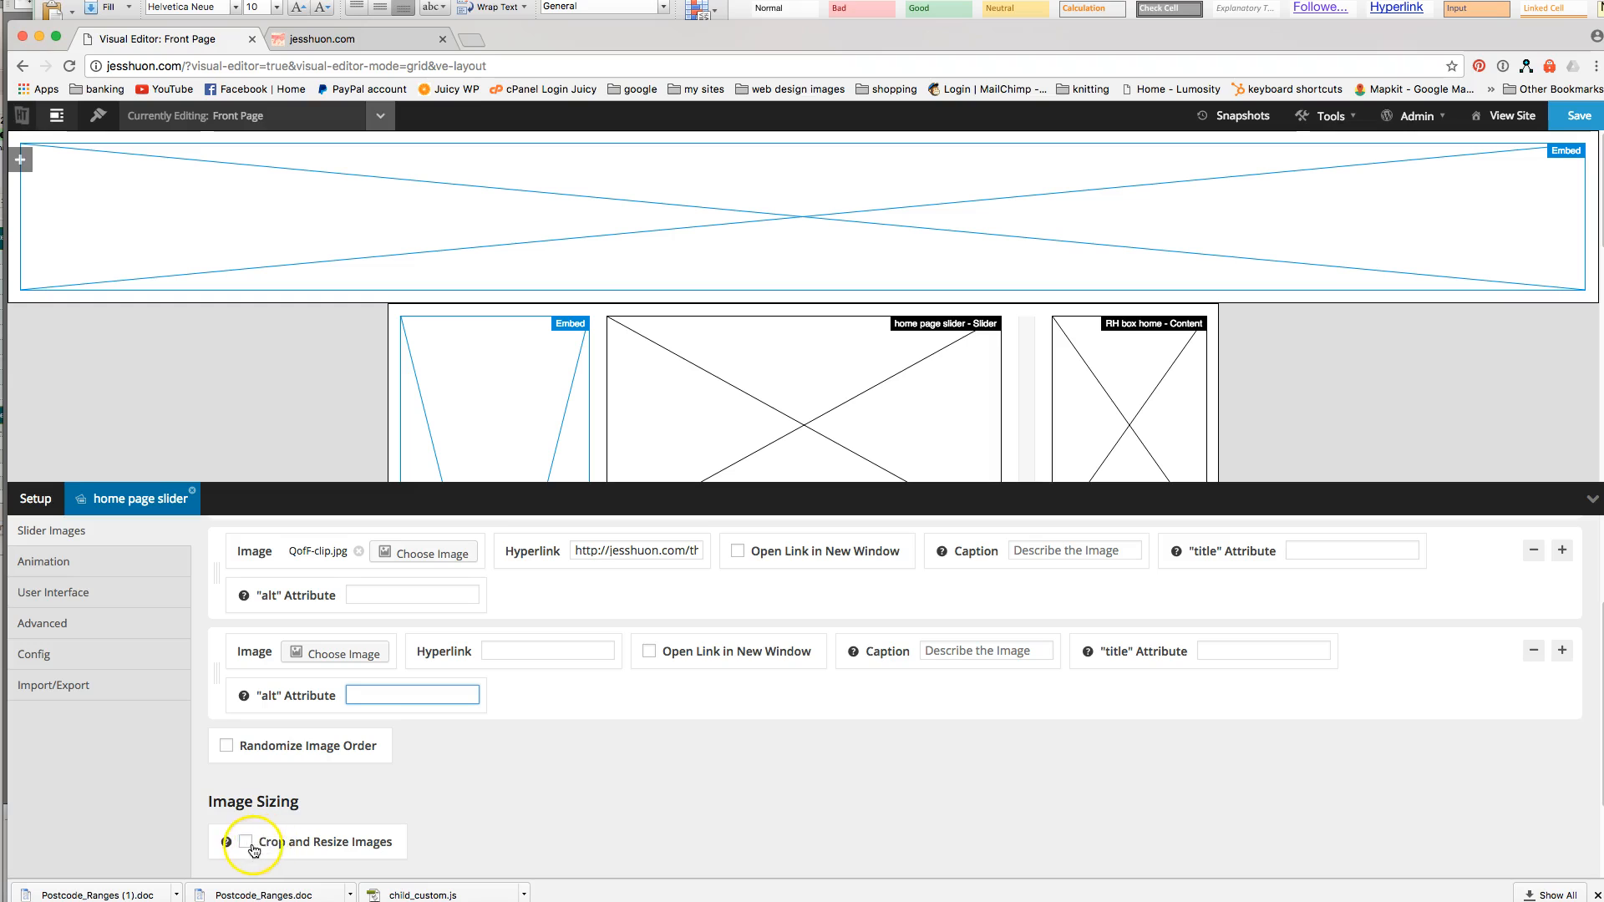
{"action": "scroll", "coordinate": [500, 807], "scroll_direction": "up", "scroll_amount": 1}
{"action": "scroll", "coordinate": [503, 810], "scroll_direction": "up", "scroll_amount": 1}
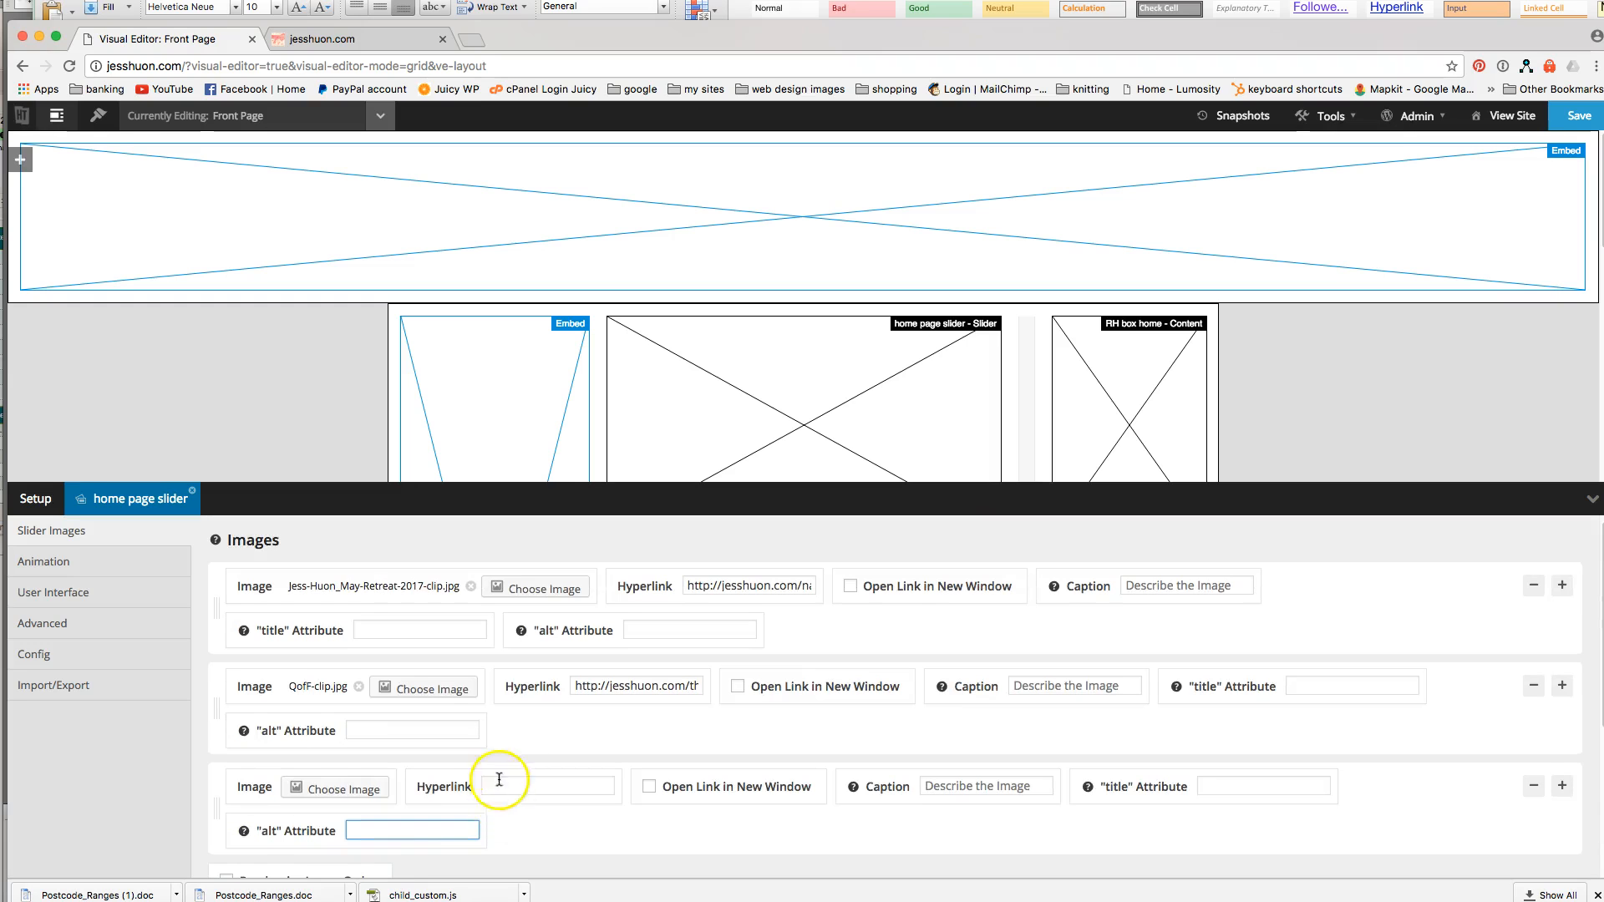
{"action": "scroll", "coordinate": [497, 815], "scroll_direction": "down", "scroll_amount": 1}
{"action": "scroll", "coordinate": [498, 816], "scroll_direction": "up", "scroll_amount": 1}
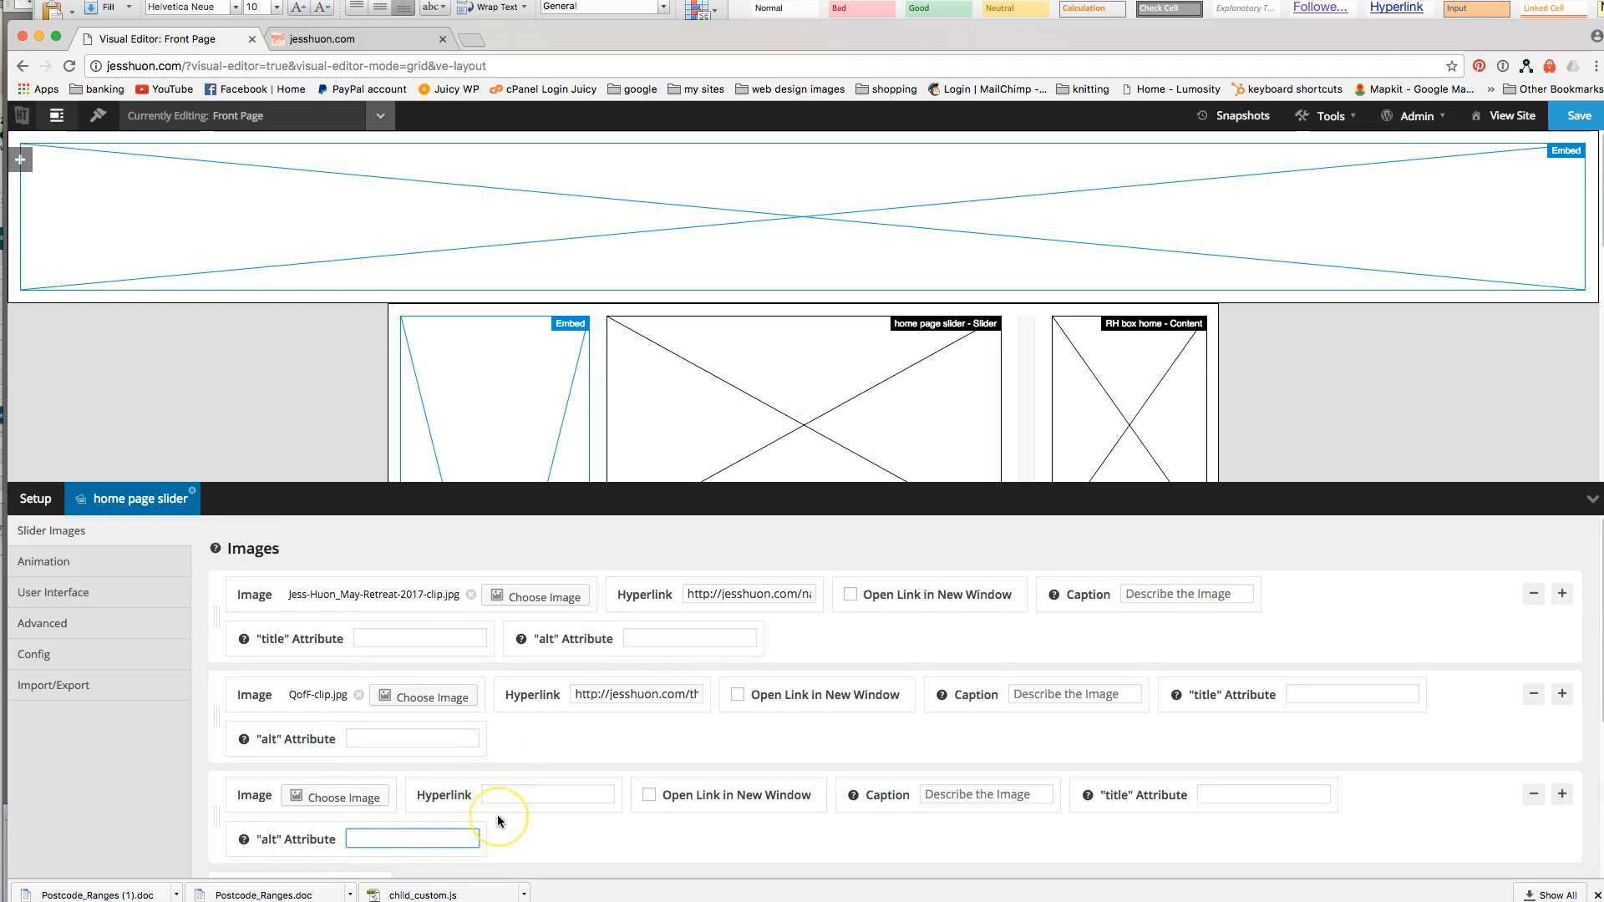
{"action": "scroll", "coordinate": [498, 816], "scroll_direction": "down", "scroll_amount": 1}
{"action": "scroll", "coordinate": [469, 814], "scroll_direction": "up", "scroll_amount": 1}
Delete the empty third slider row, confirm with OK, and view the live home page.
{"action": "left_click", "coordinate": [1534, 797]}
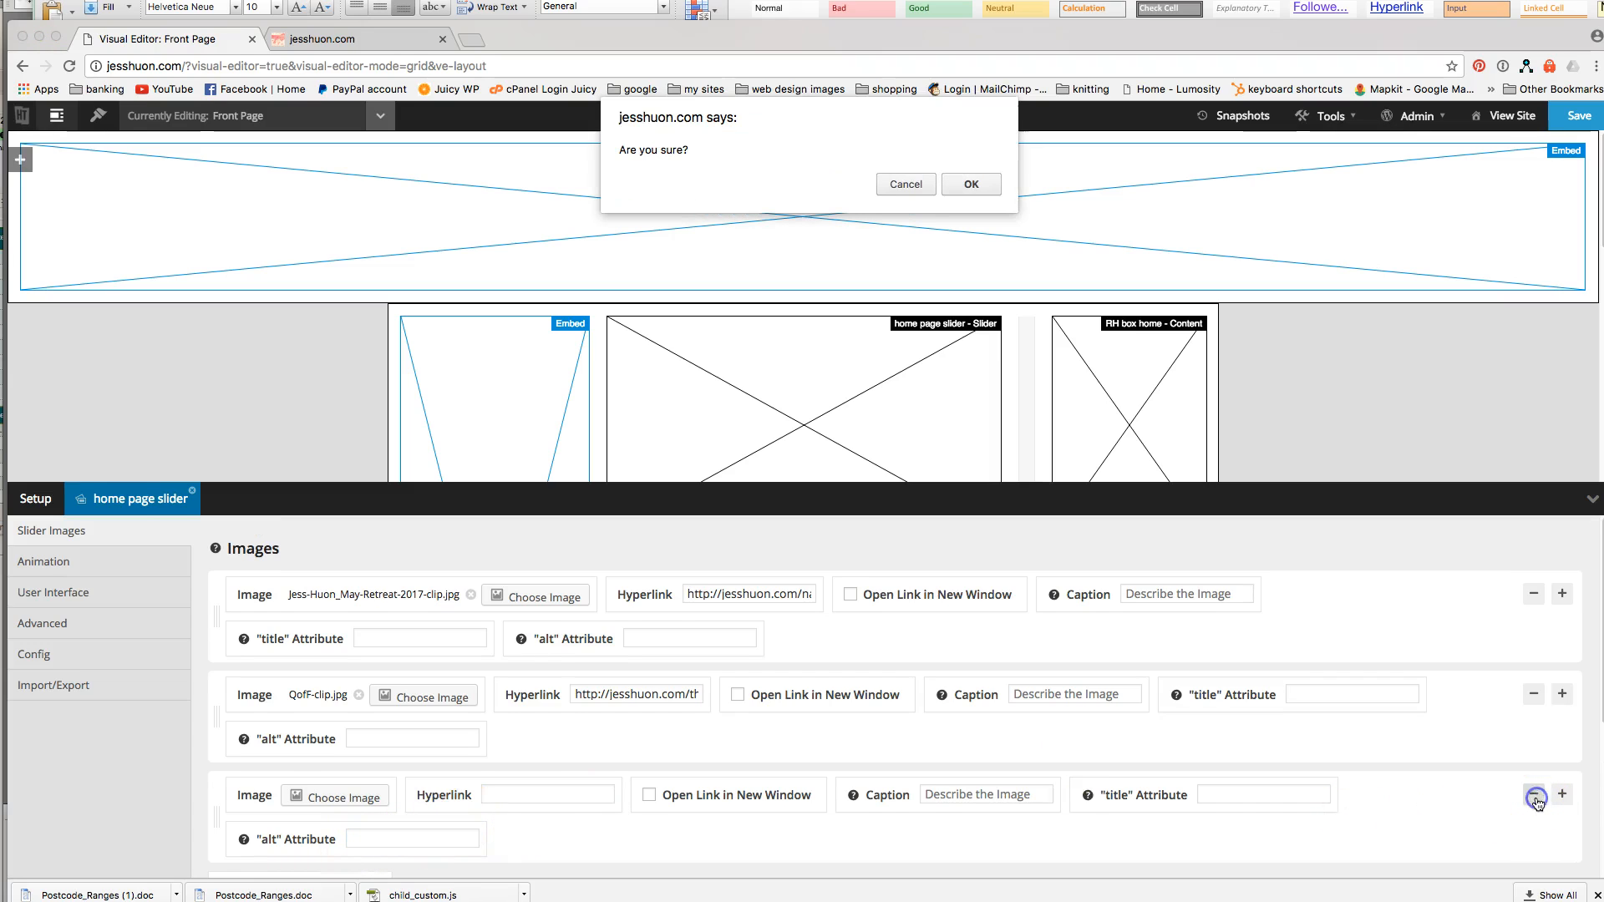
{"action": "left_click", "coordinate": [969, 183]}
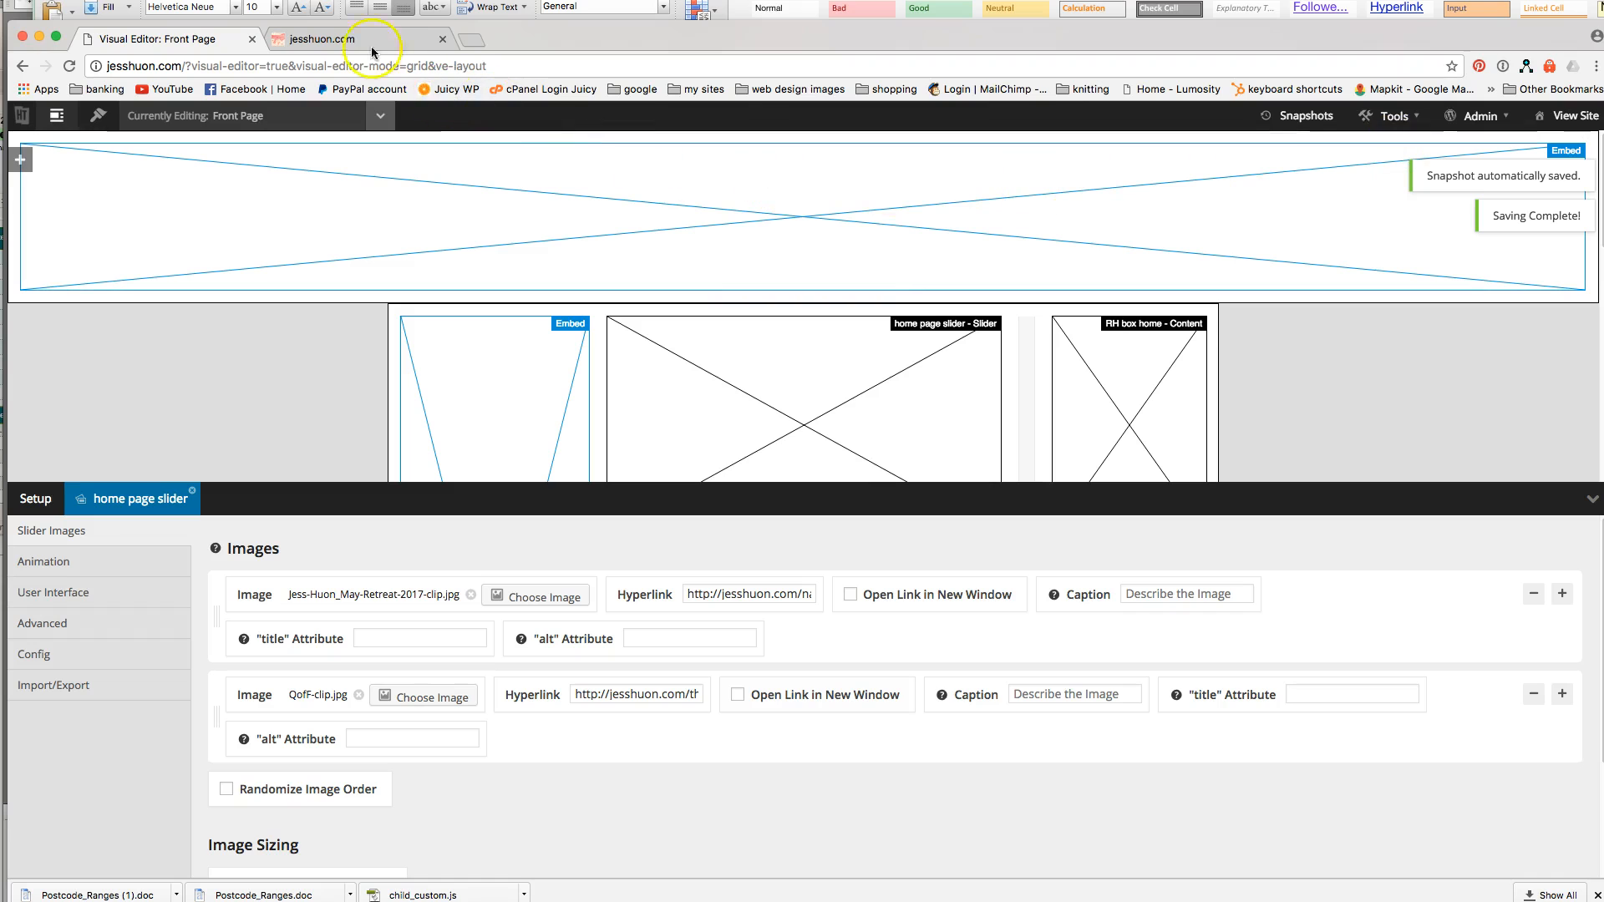
{"action": "left_click", "coordinate": [341, 43]}
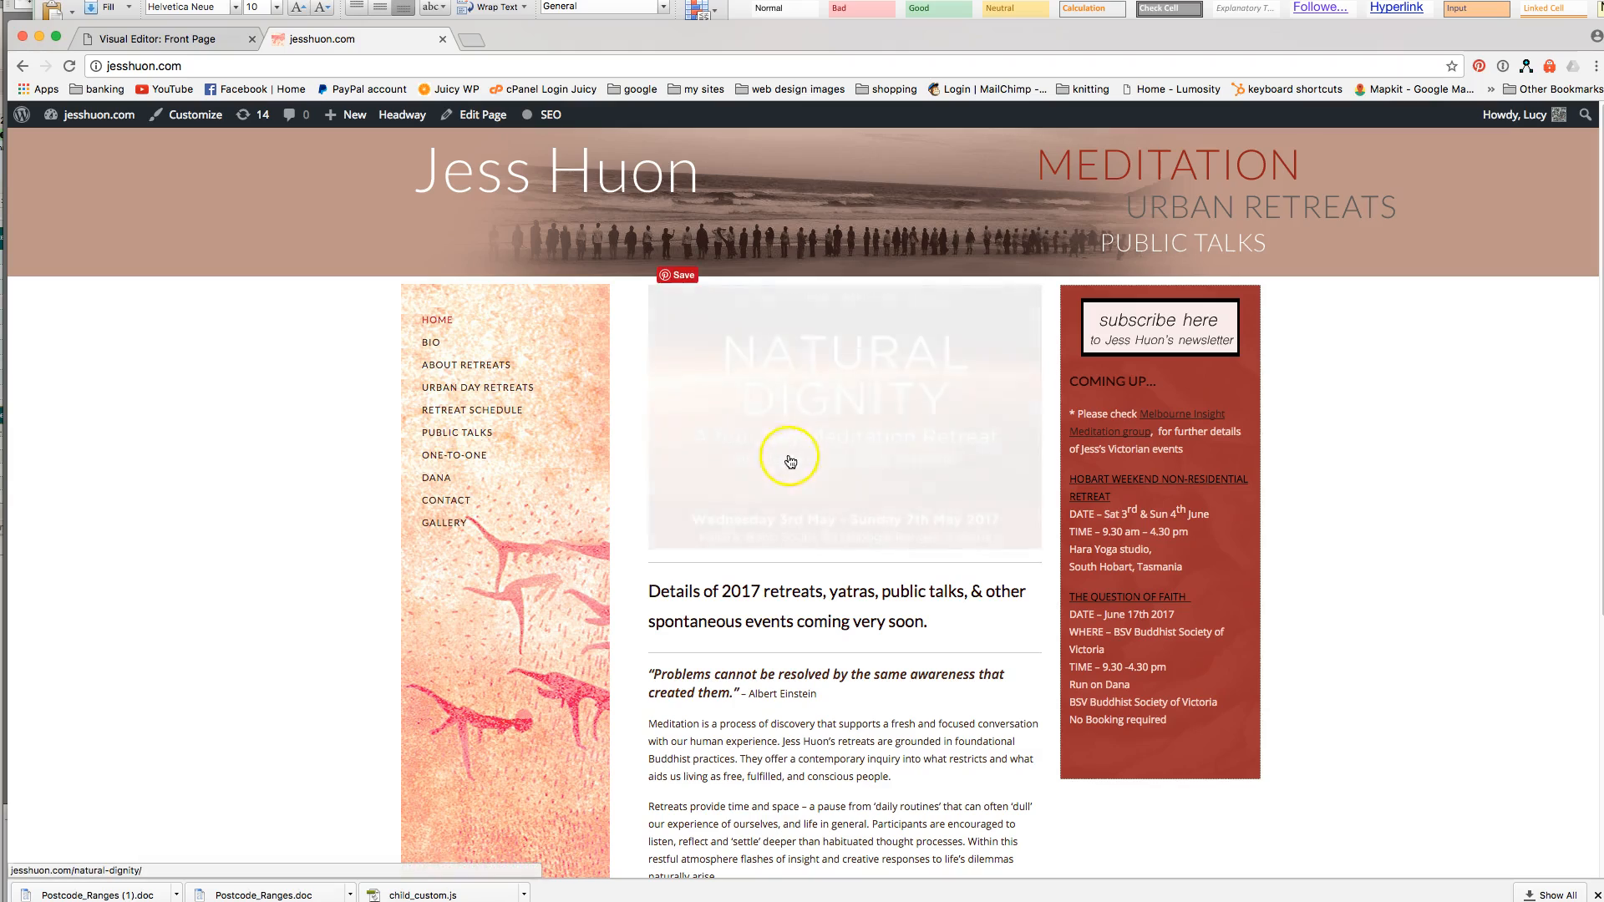
Watch the two-image slider live, then return to the Front Page visual editor's Admin menu.
{"action": "scroll", "coordinate": [1357, 498], "scroll_direction": "down", "scroll_amount": 3}
{"action": "scroll", "coordinate": [1356, 498], "scroll_direction": "up", "scroll_amount": 3}
{"action": "scroll", "coordinate": [1357, 502], "scroll_direction": "down", "scroll_amount": 5}
{"action": "scroll", "coordinate": [1357, 502], "scroll_direction": "up", "scroll_amount": 5}
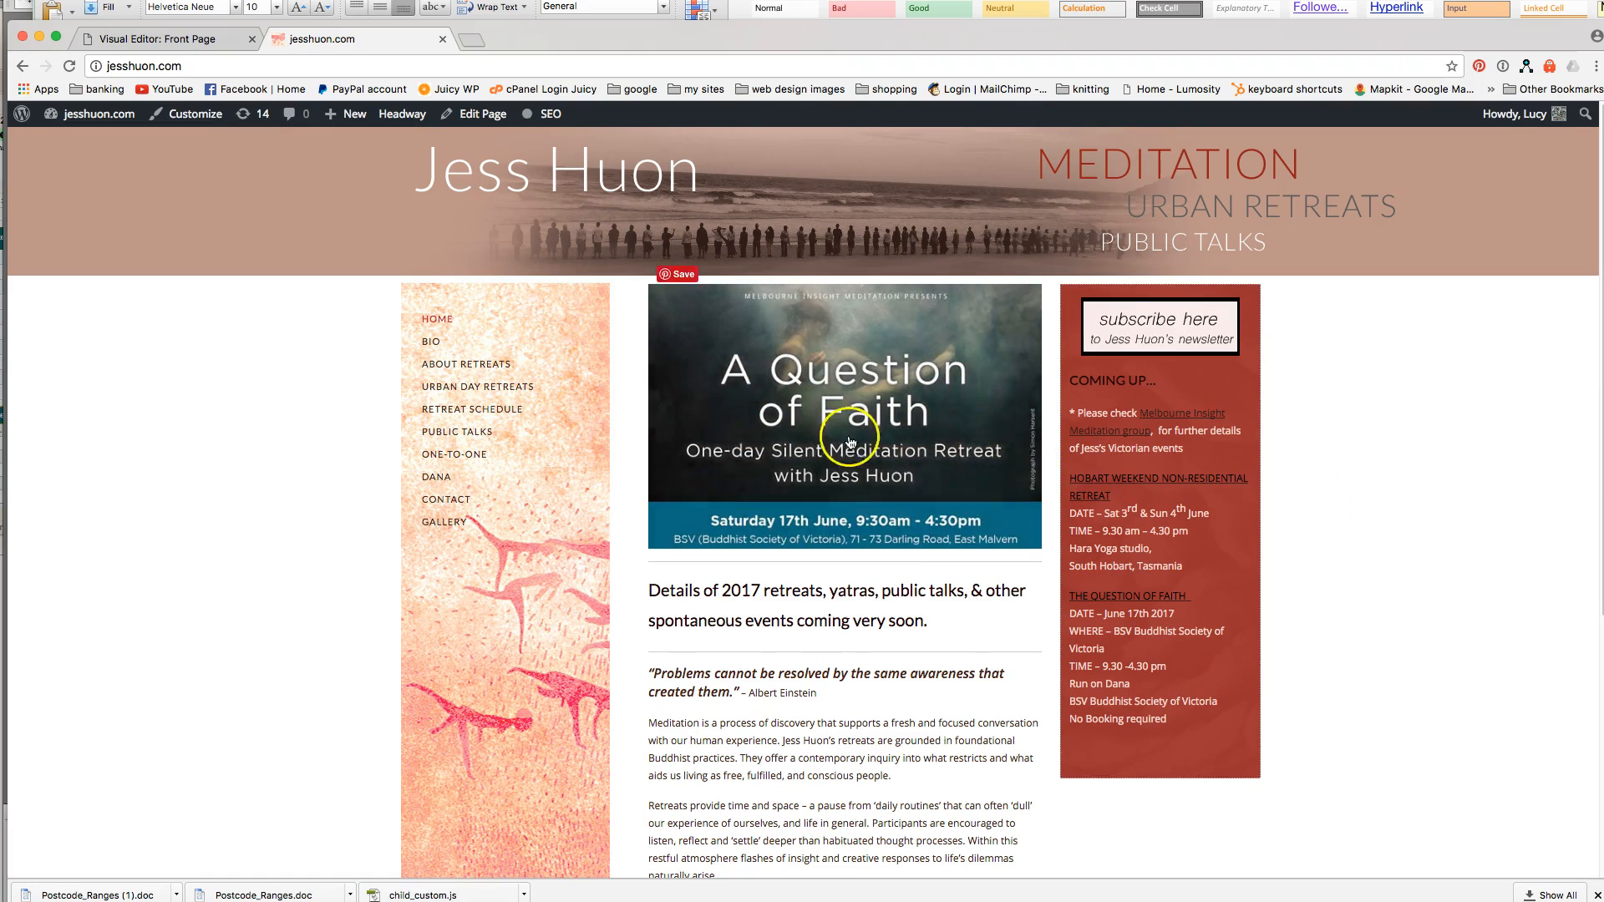
{"action": "left_click", "coordinate": [207, 42]}
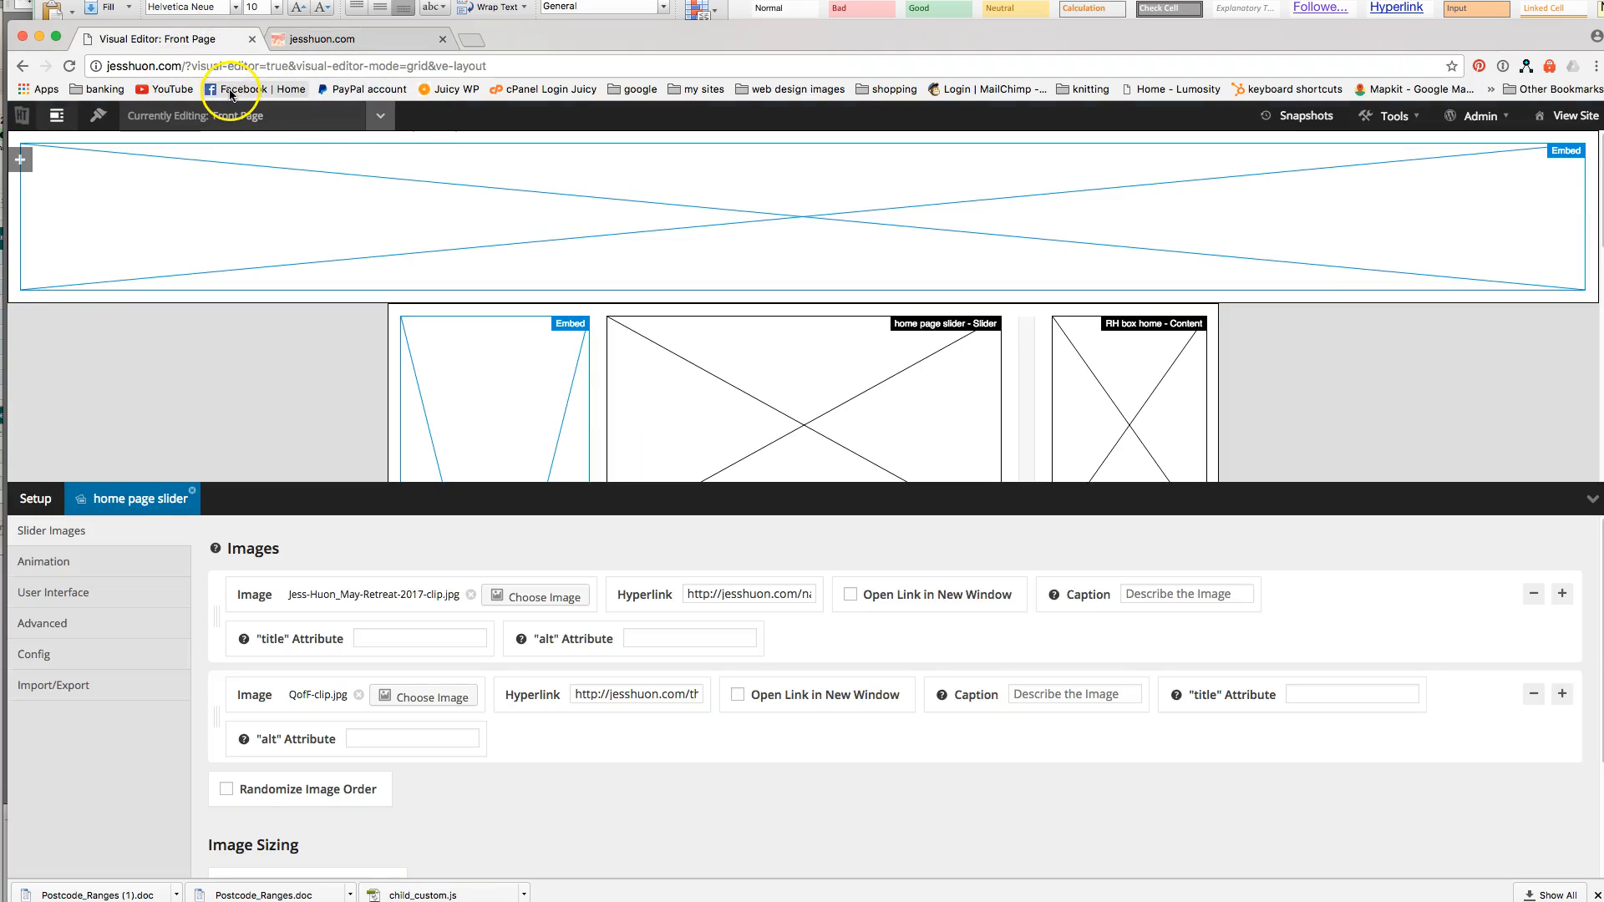
{"action": "left_click", "coordinate": [1508, 125]}
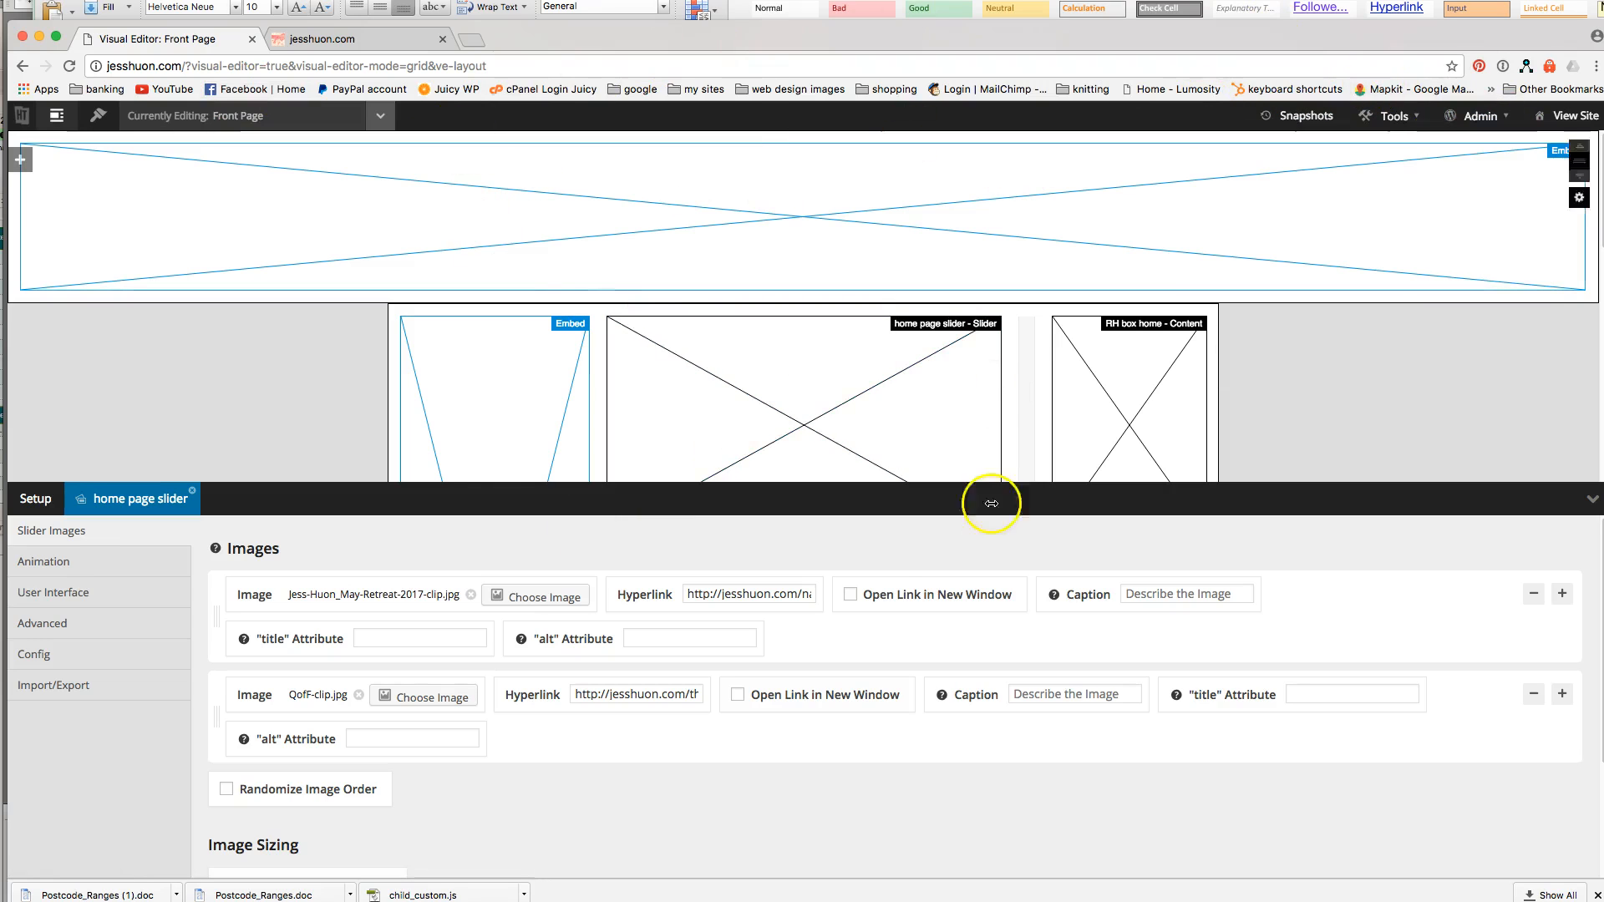
Open the WordPress Dashboard from the Admin menu and go to Media > Library.
{"action": "mouse_move", "coordinate": [1434, 133]}
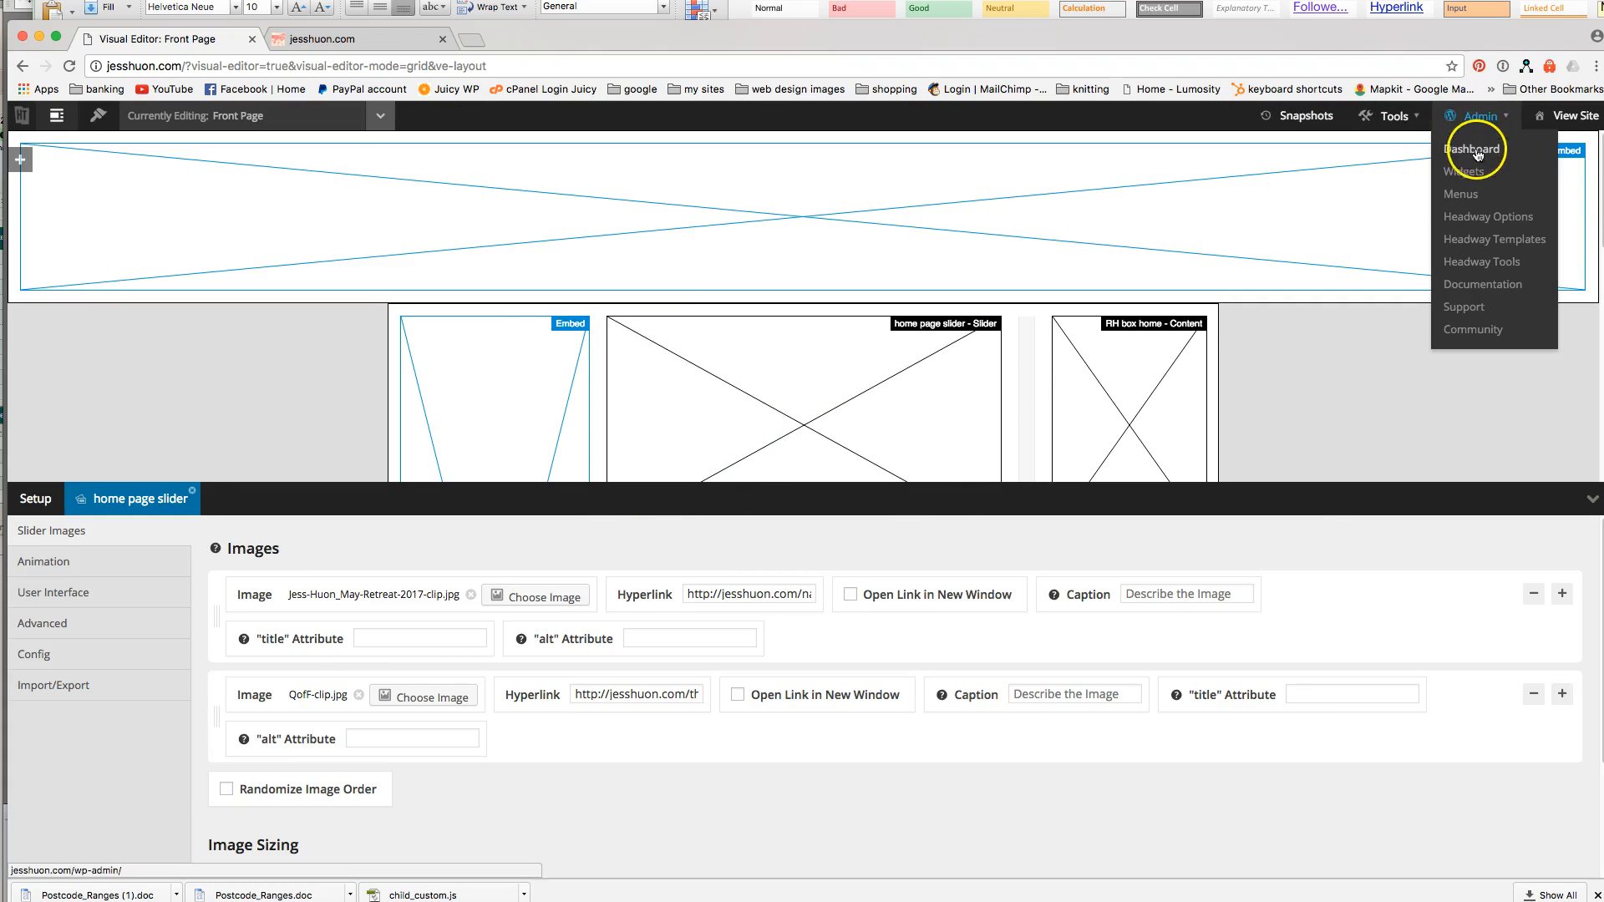
{"action": "left_click", "coordinate": [1473, 147]}
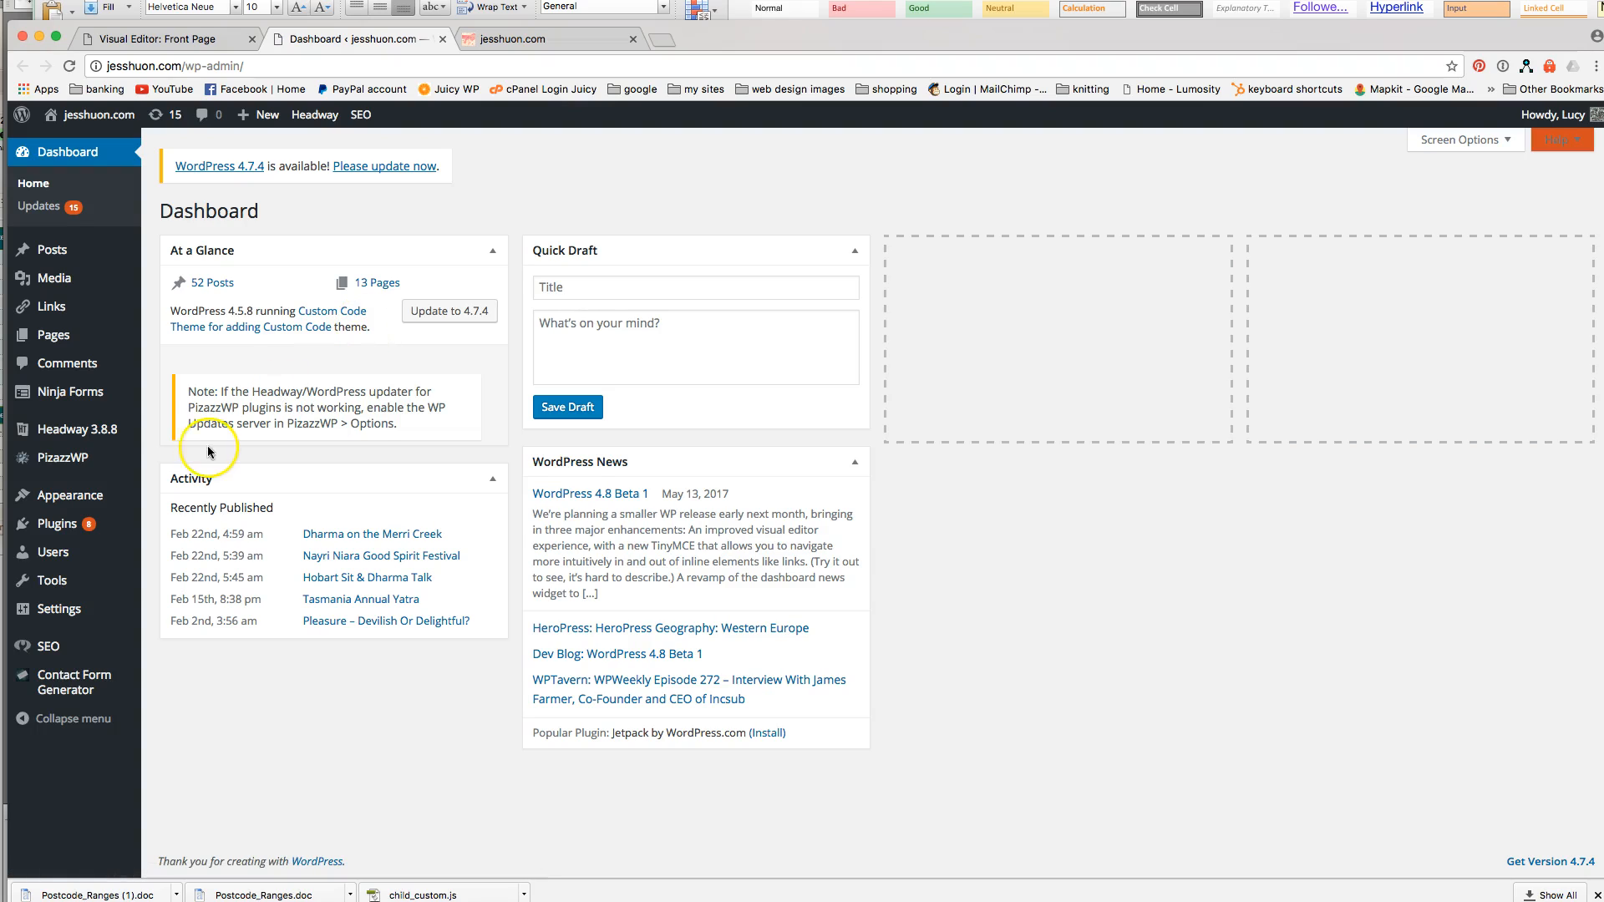
{"action": "mouse_move", "coordinate": [70, 470]}
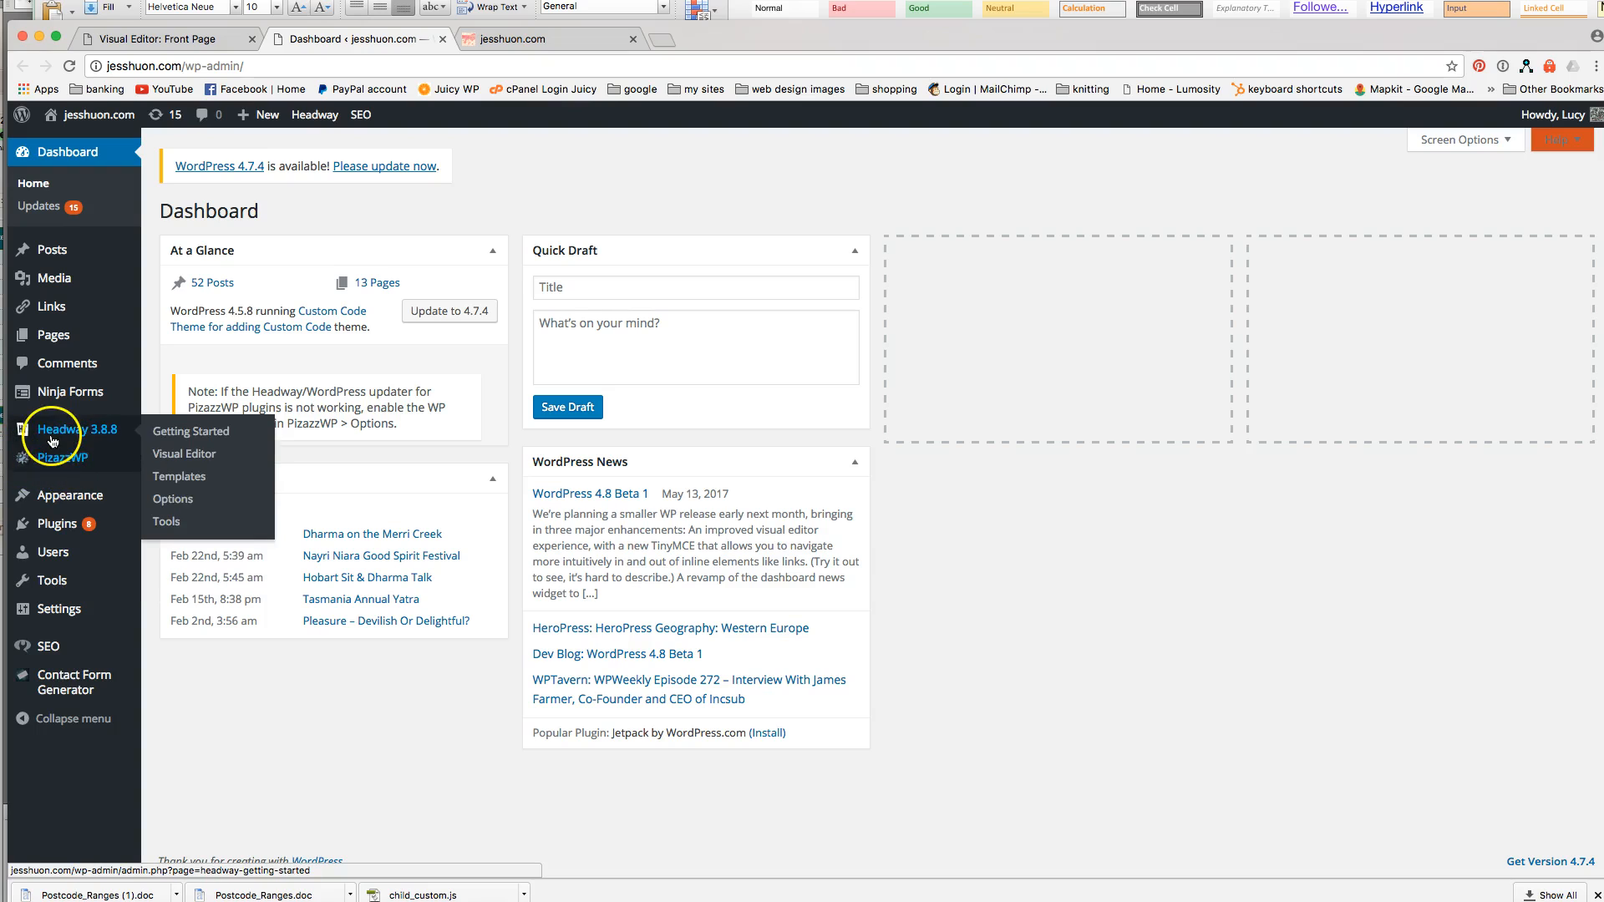
{"action": "left_click", "coordinate": [177, 284]}
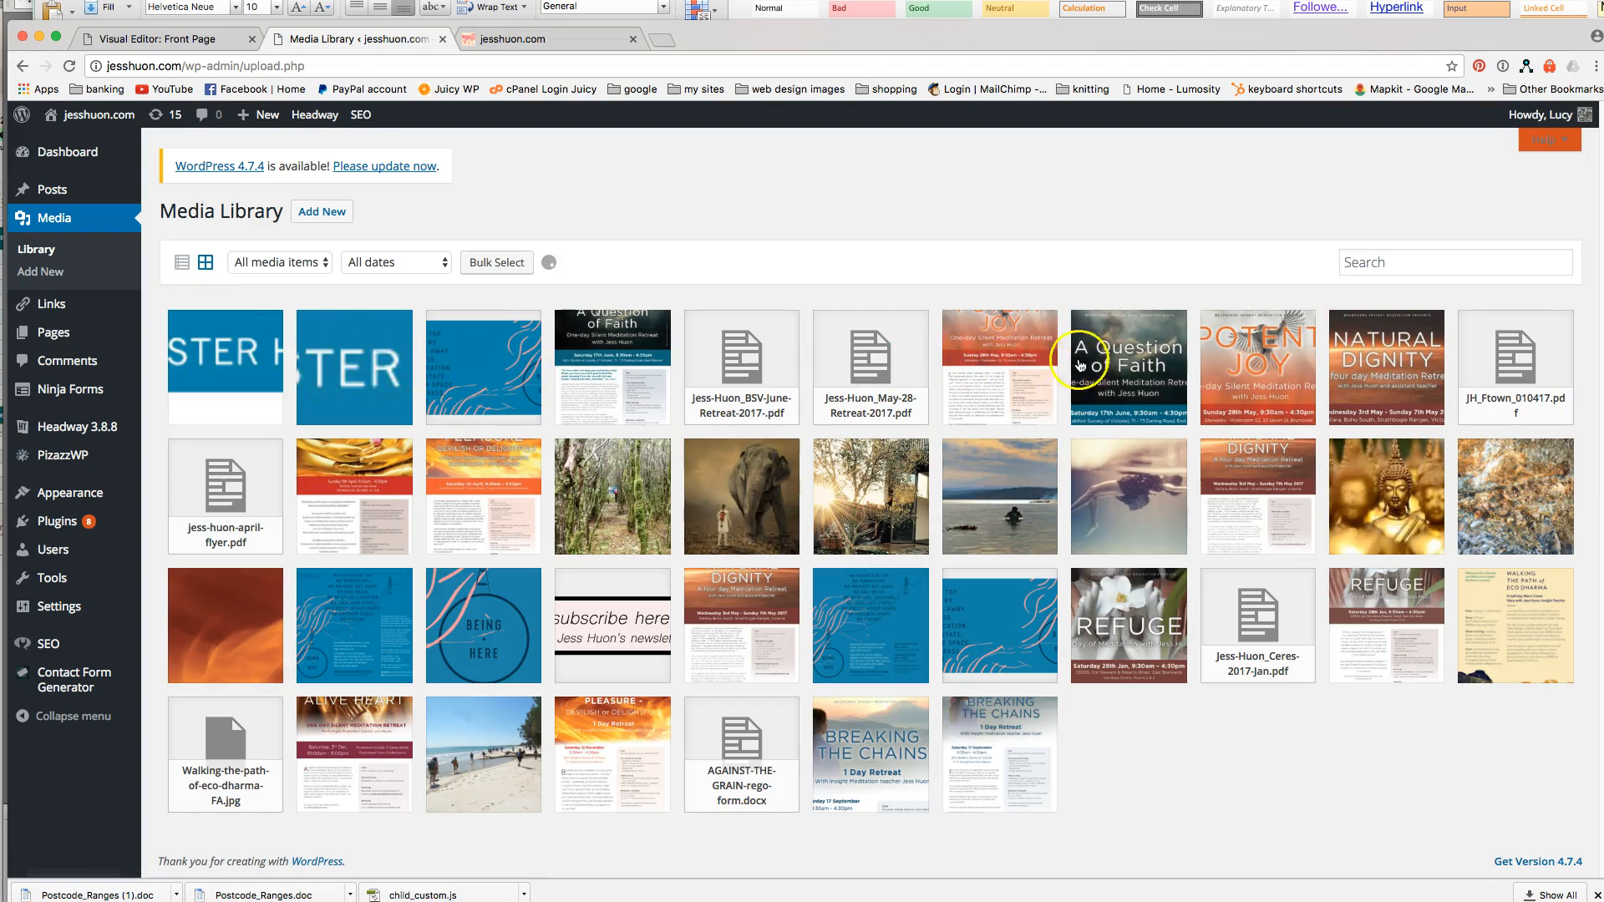
{"action": "left_click", "coordinate": [1080, 365]}
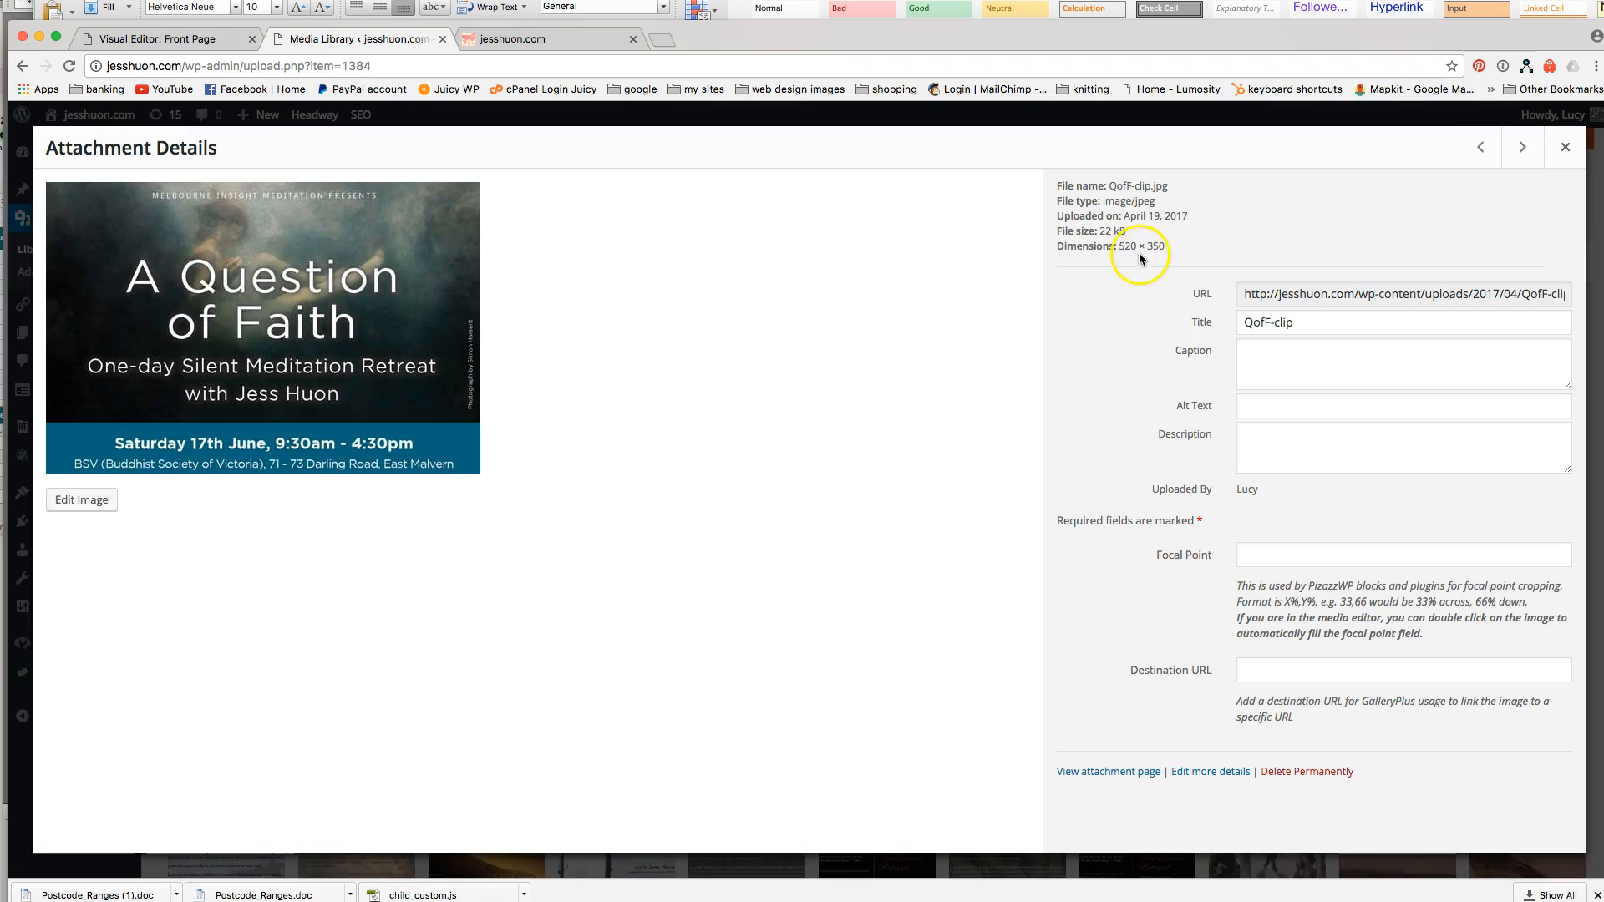
{"action": "left_click", "coordinate": [1521, 153]}
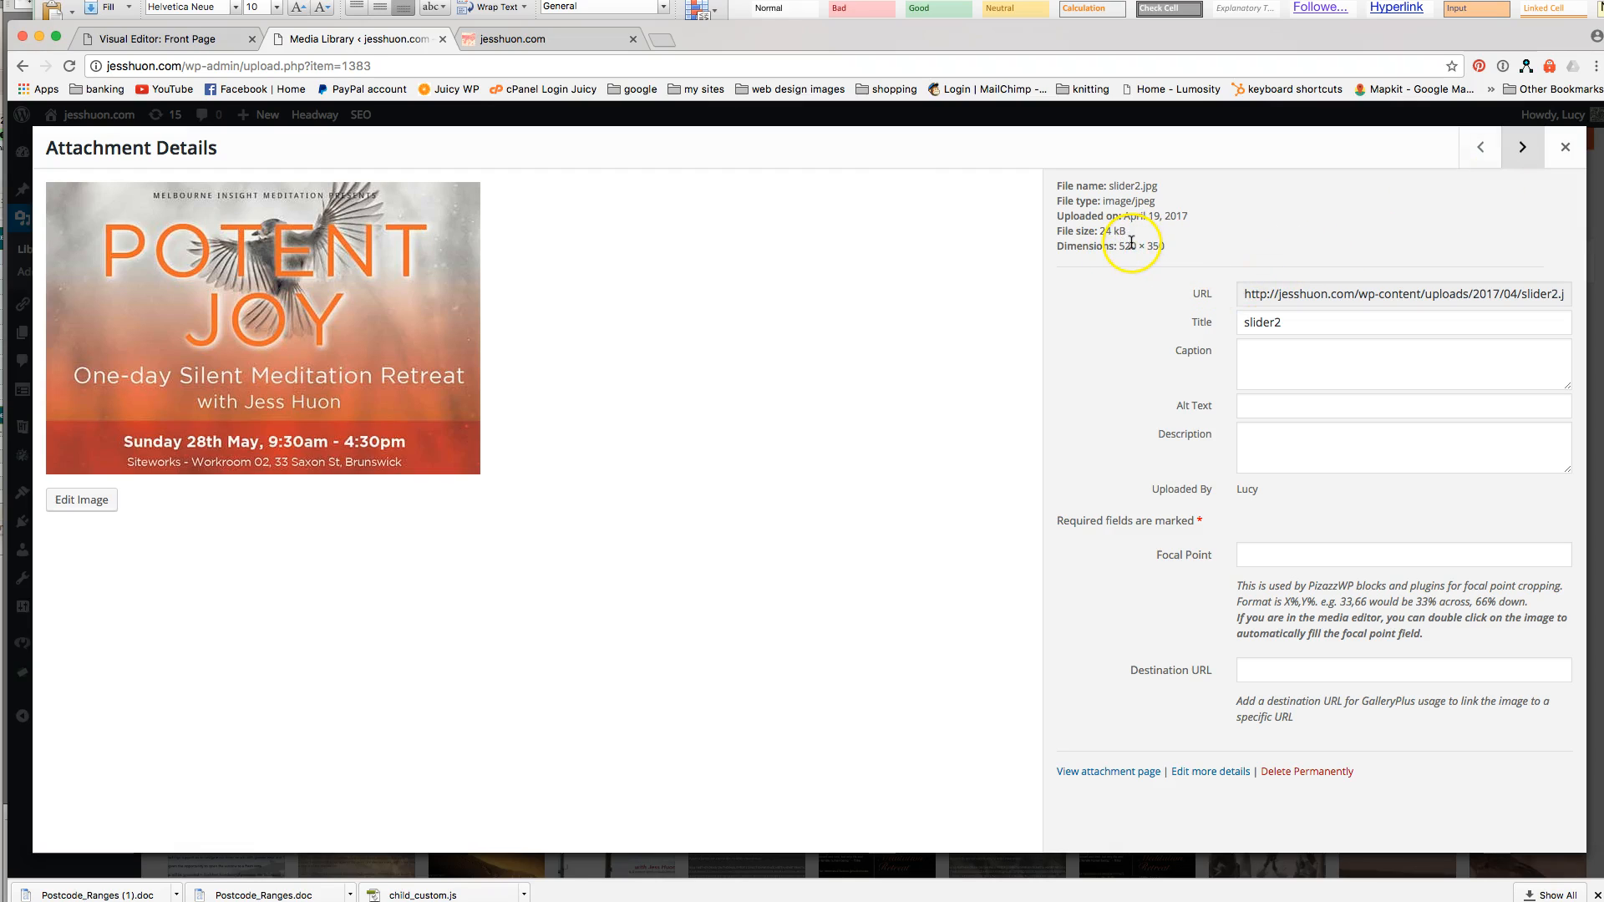
{"action": "left_click", "coordinate": [1472, 145]}
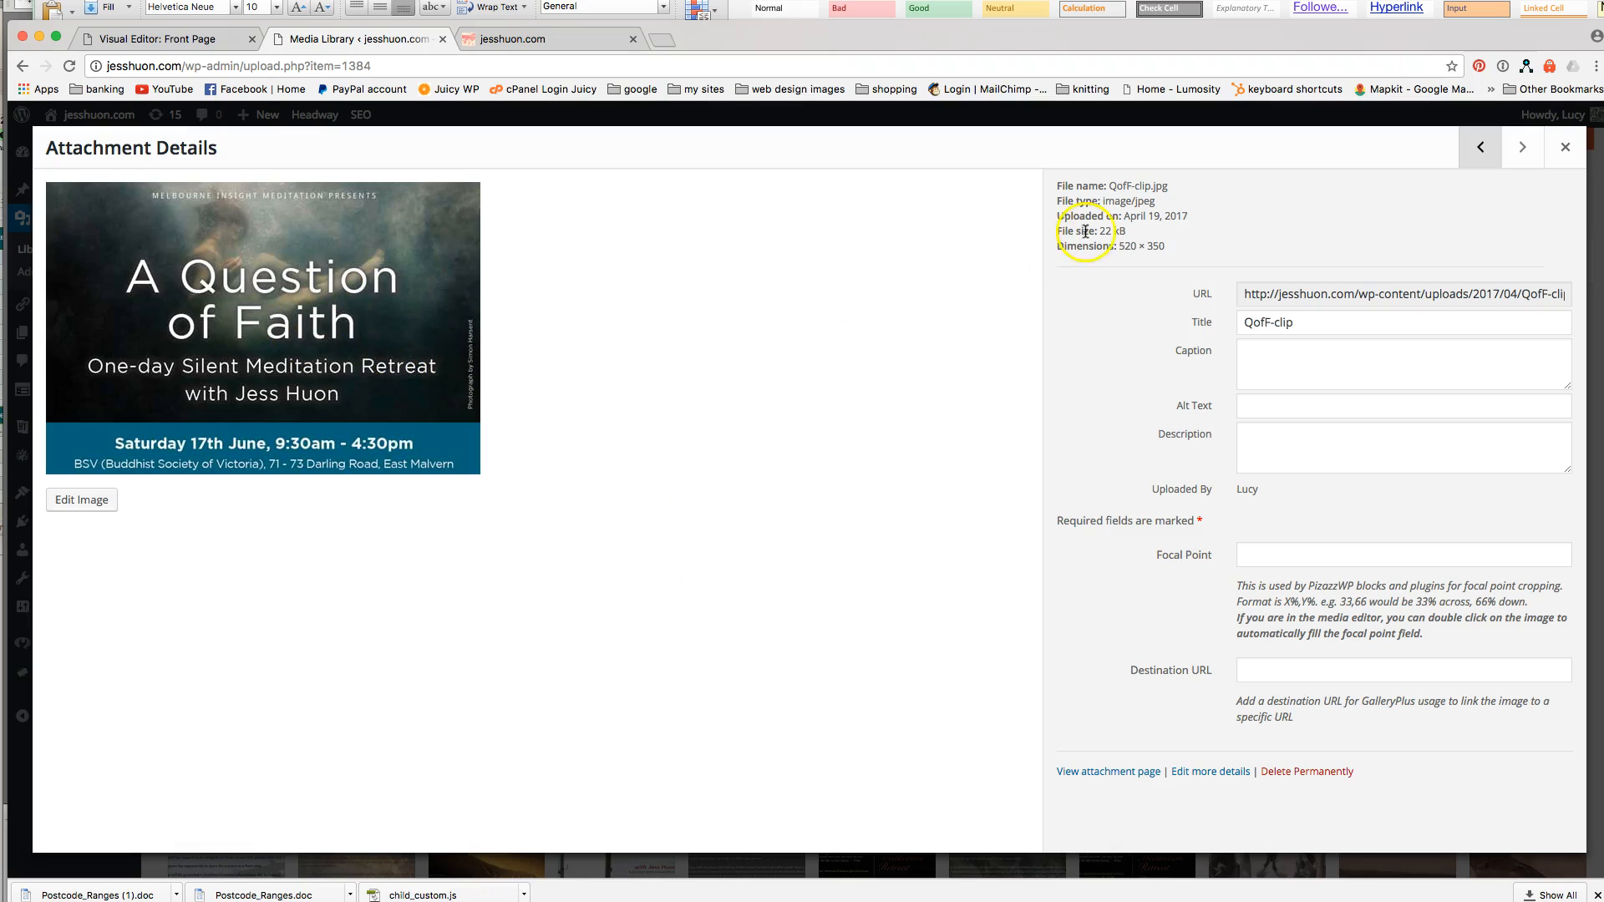
{"action": "left_click", "coordinate": [1565, 147]}
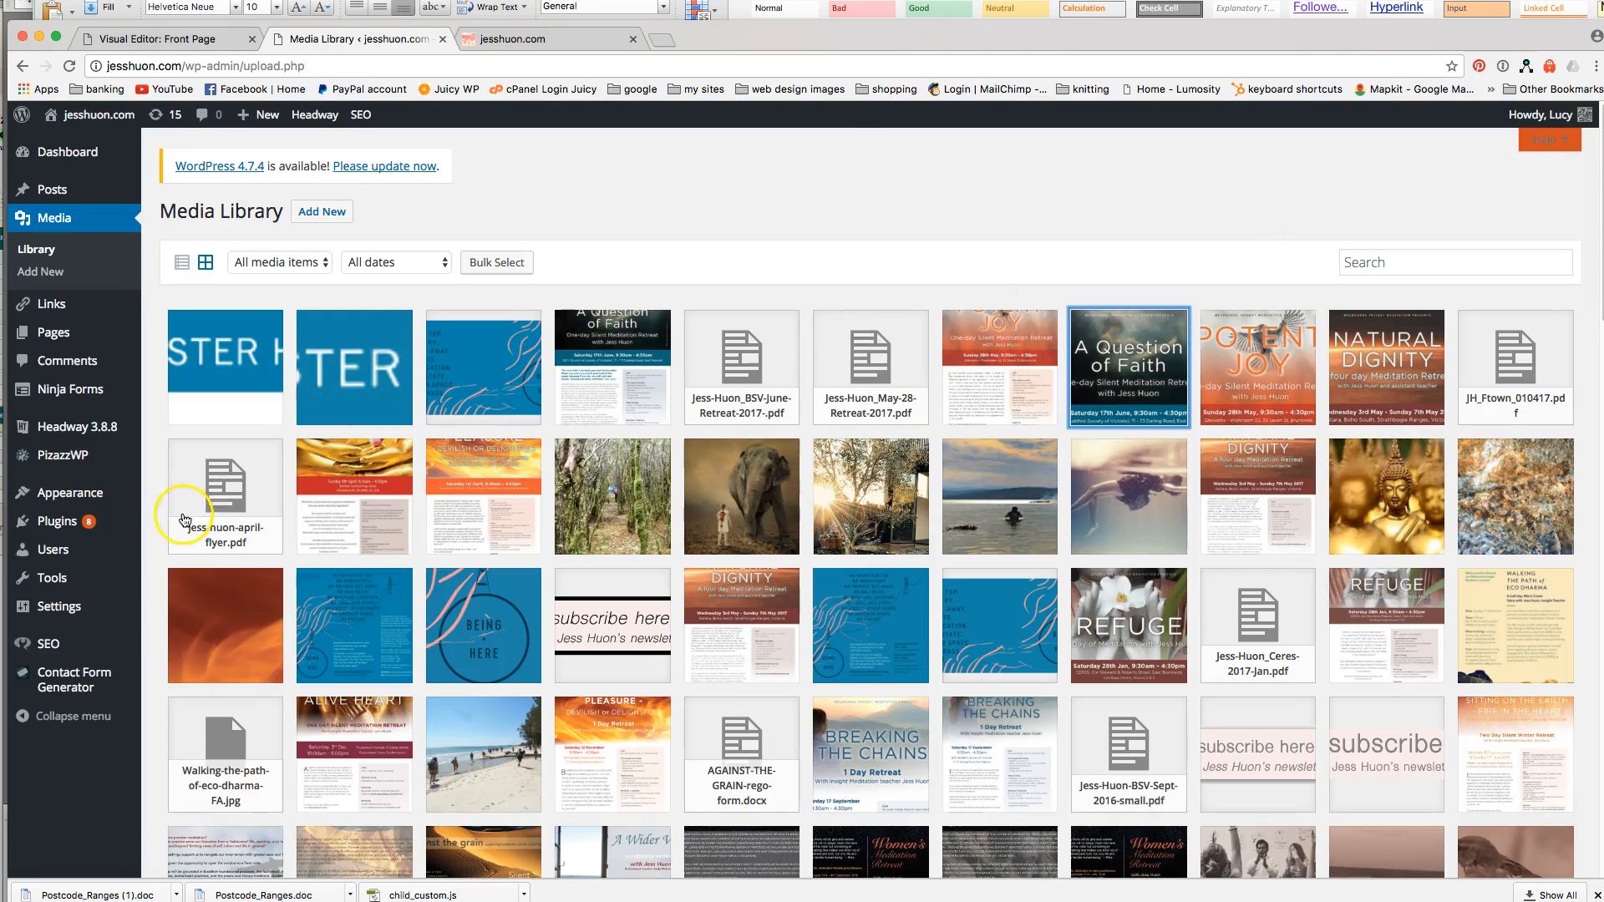